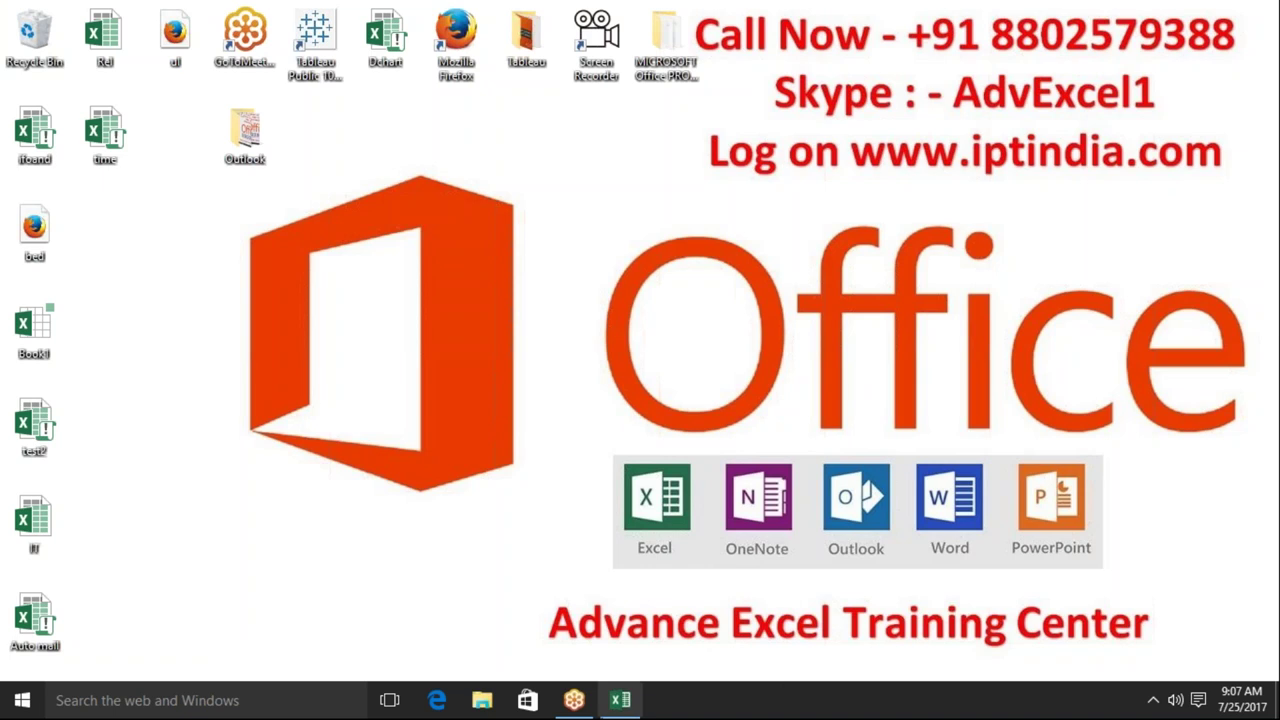
# Launch Excel from the taskbar to get a blank Book1 workbook.
pyautogui.click(617, 702)
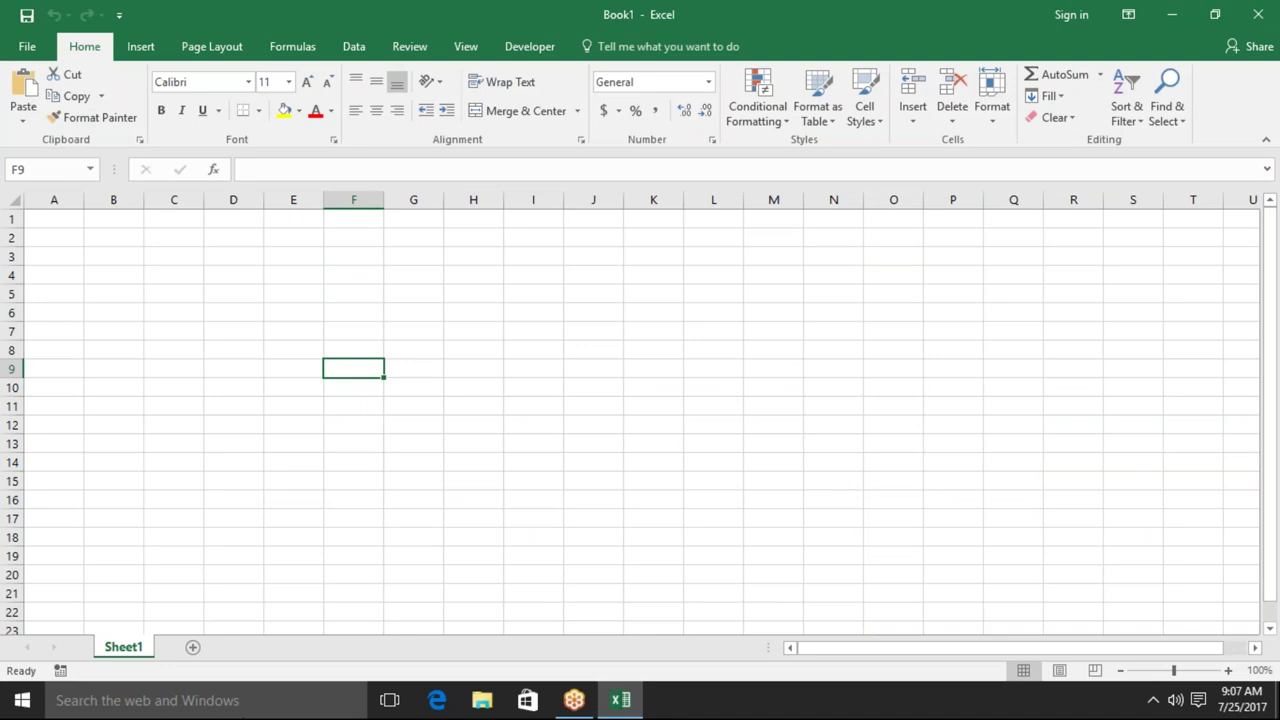
# Add a second sheet and rename Sheet1 to Form.
pyautogui.click(191, 651)
pyautogui.doubleClick(147, 653)
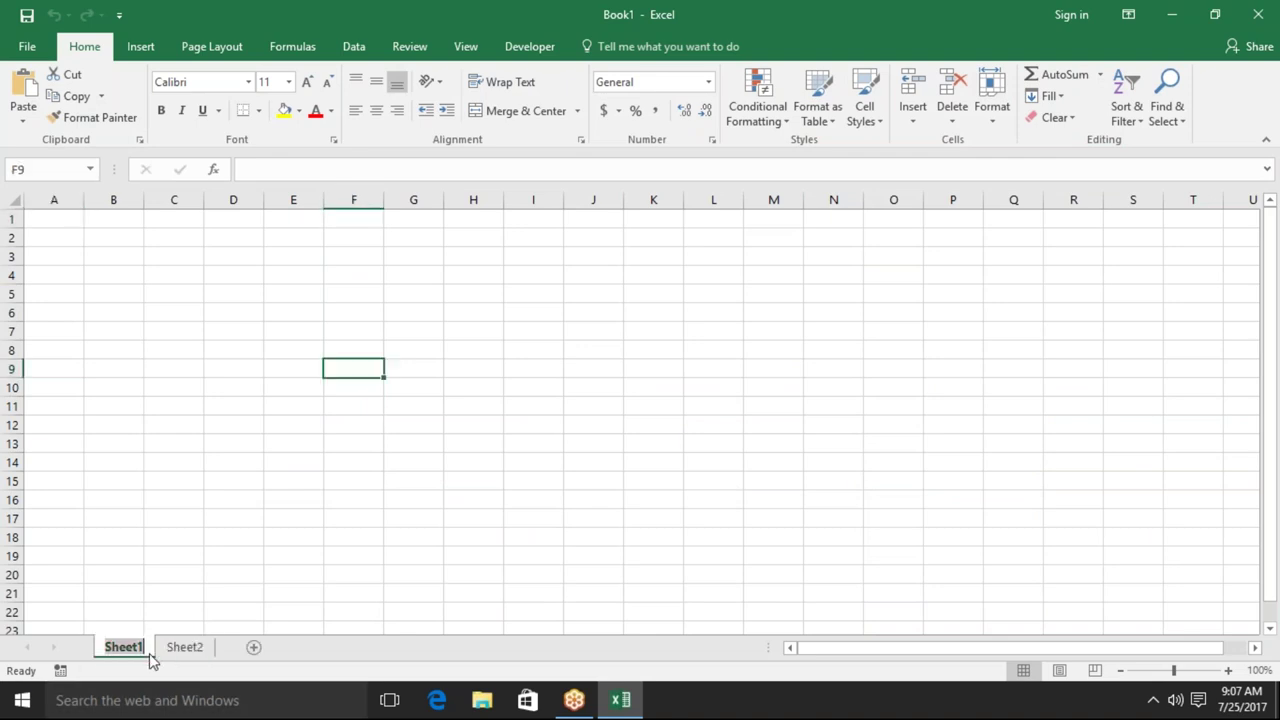
pyautogui.write('Form')
pyautogui.press('Return')
# Rename Sheet2 to Data, then go back to cell A3 on the Form sheet.
pyautogui.click(165, 650)
pyautogui.doubleClick(165, 650)
pyautogui.write('Data')
pyautogui.click(170, 556)
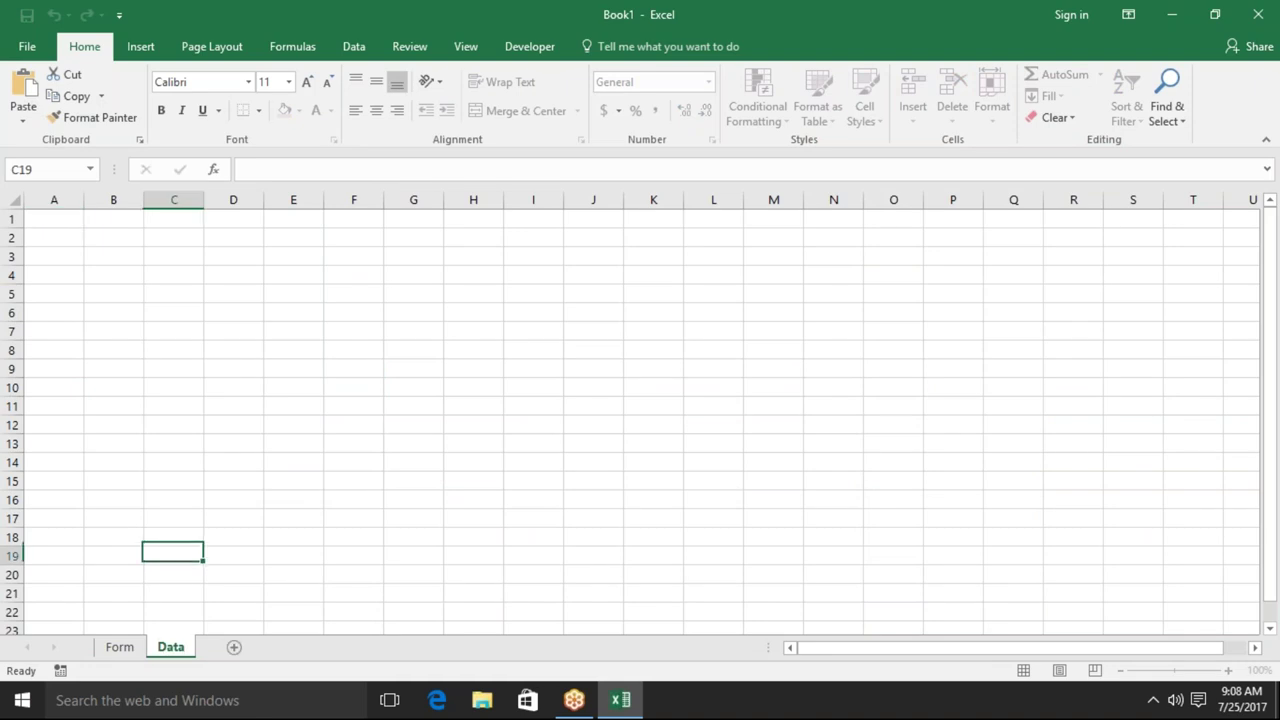
pyautogui.click(119, 648)
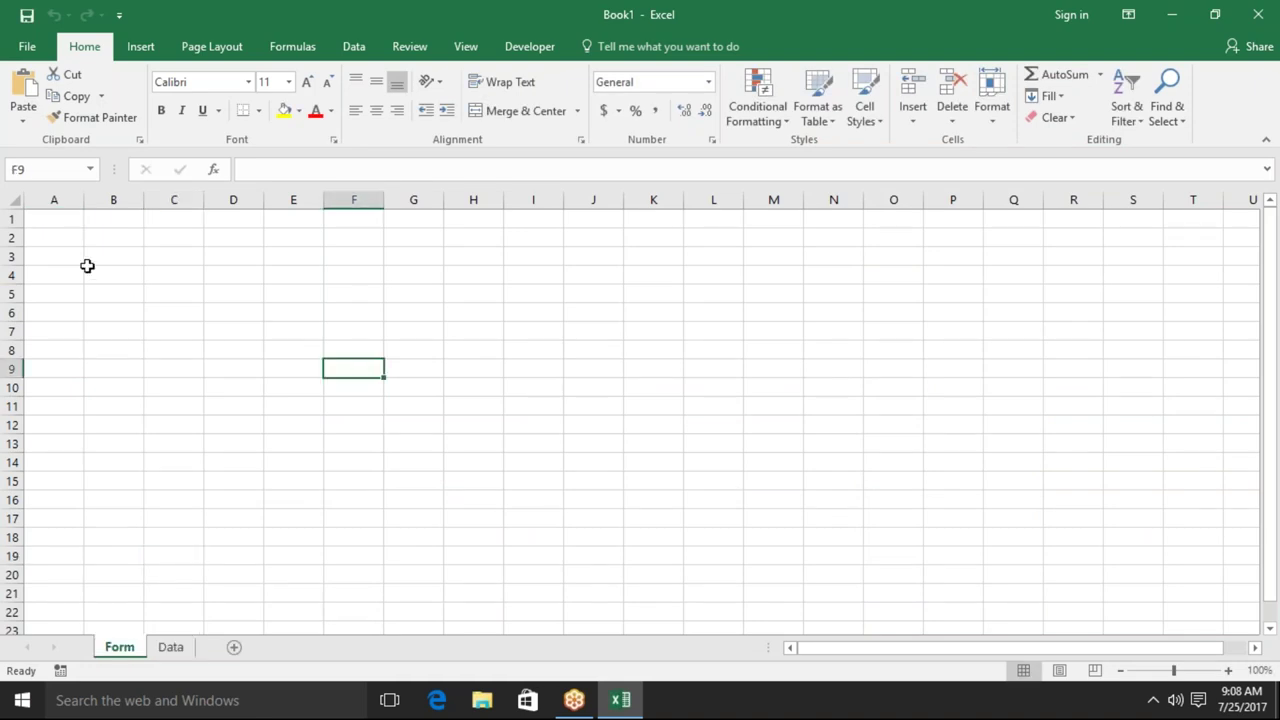
pyautogui.click(77, 257)
# Enter the labels Name in A3, Roll in A6 and Amt in A9 on Form.
pyautogui.write('Nam')
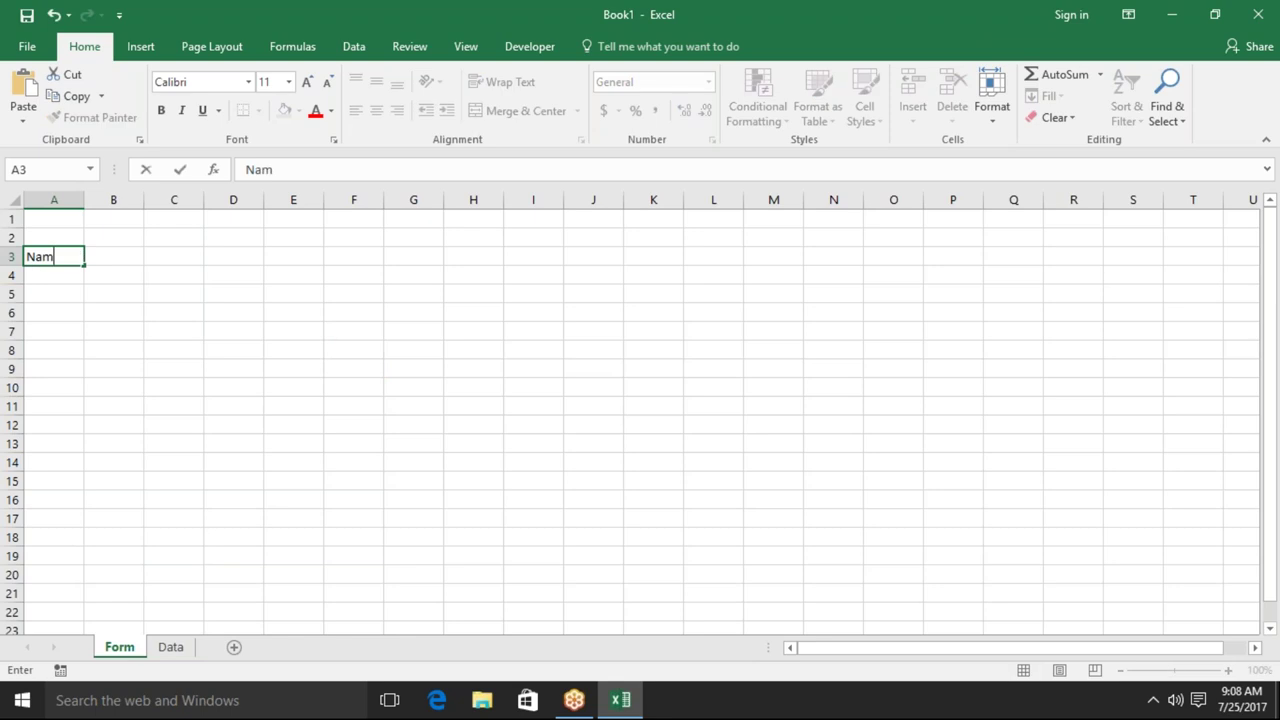
pyautogui.write('e')
pyautogui.click(54, 312)
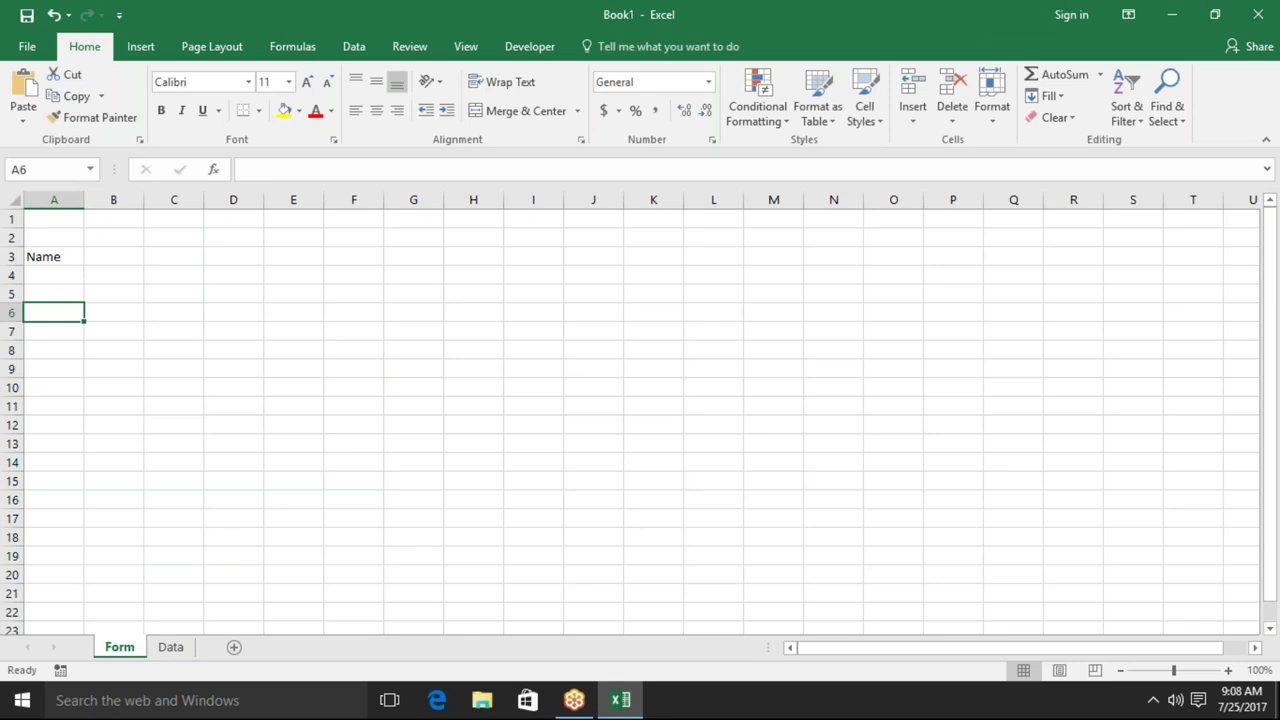
pyautogui.write('Roll')
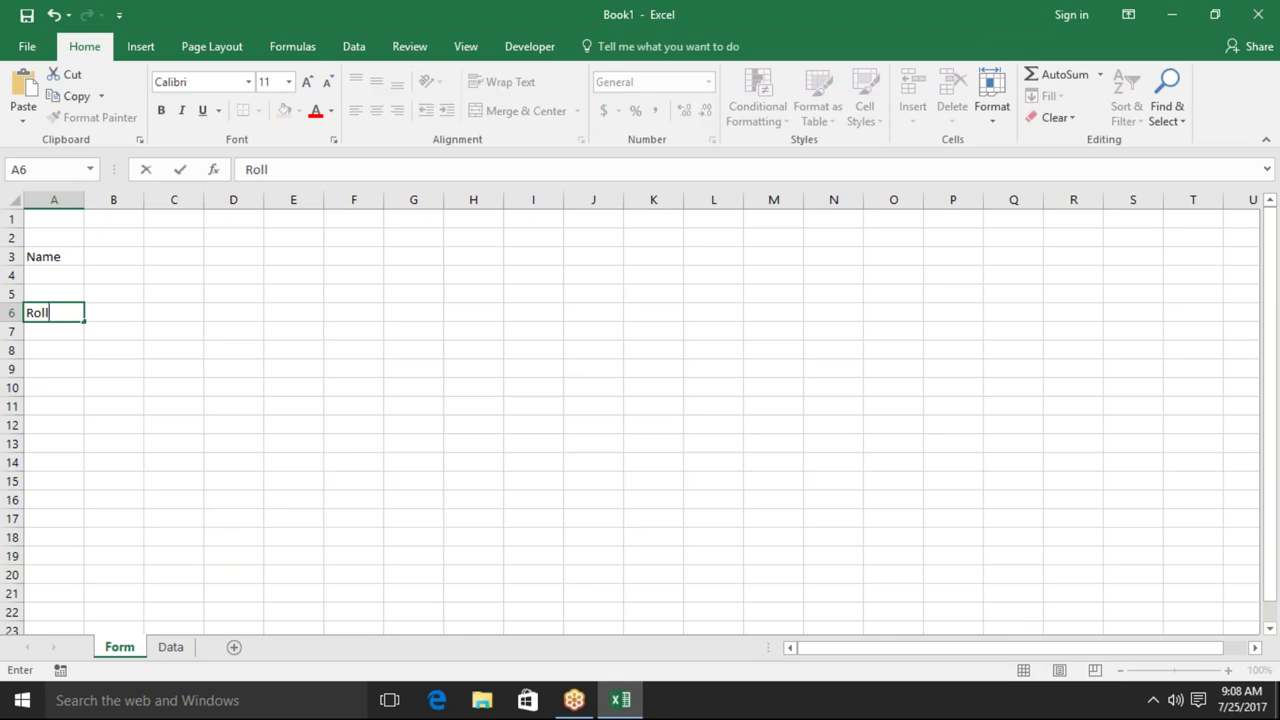
pyautogui.click(54, 350)
pyautogui.click(54, 368)
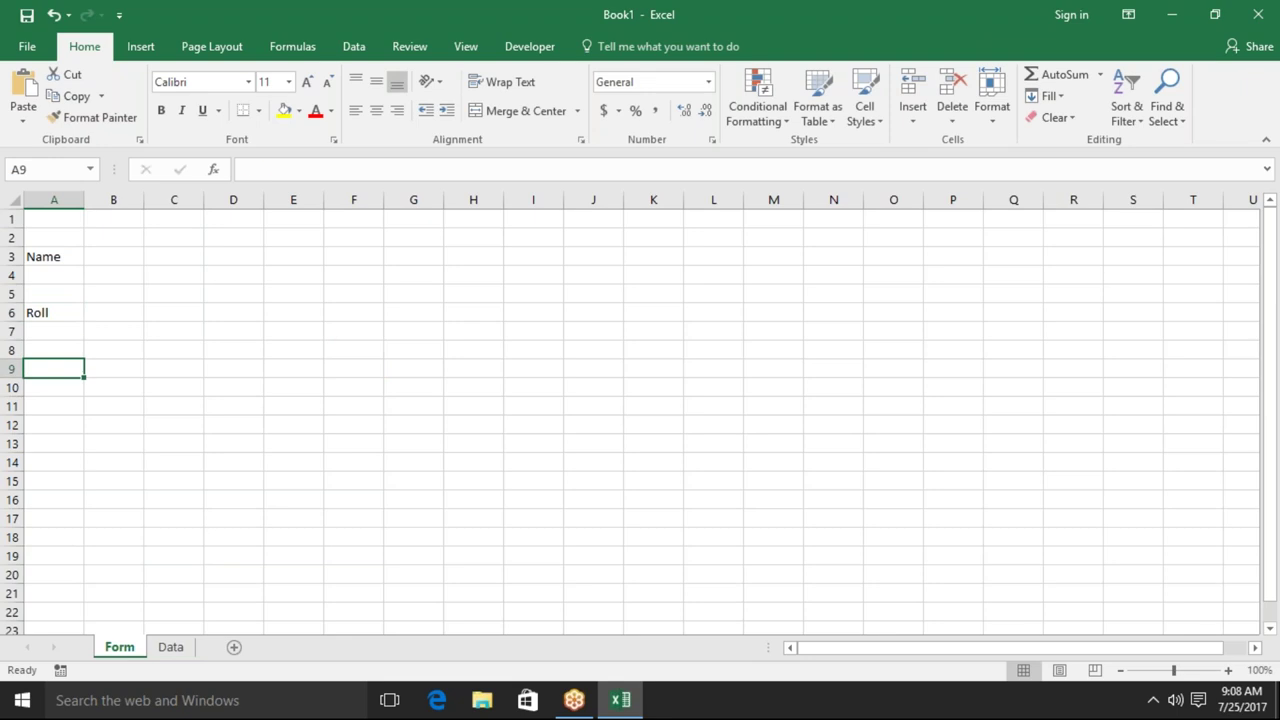
pyautogui.write('Amt')
pyautogui.press('Up')
pyautogui.press('Up')
pyautogui.press('Up')
pyautogui.press('Up')
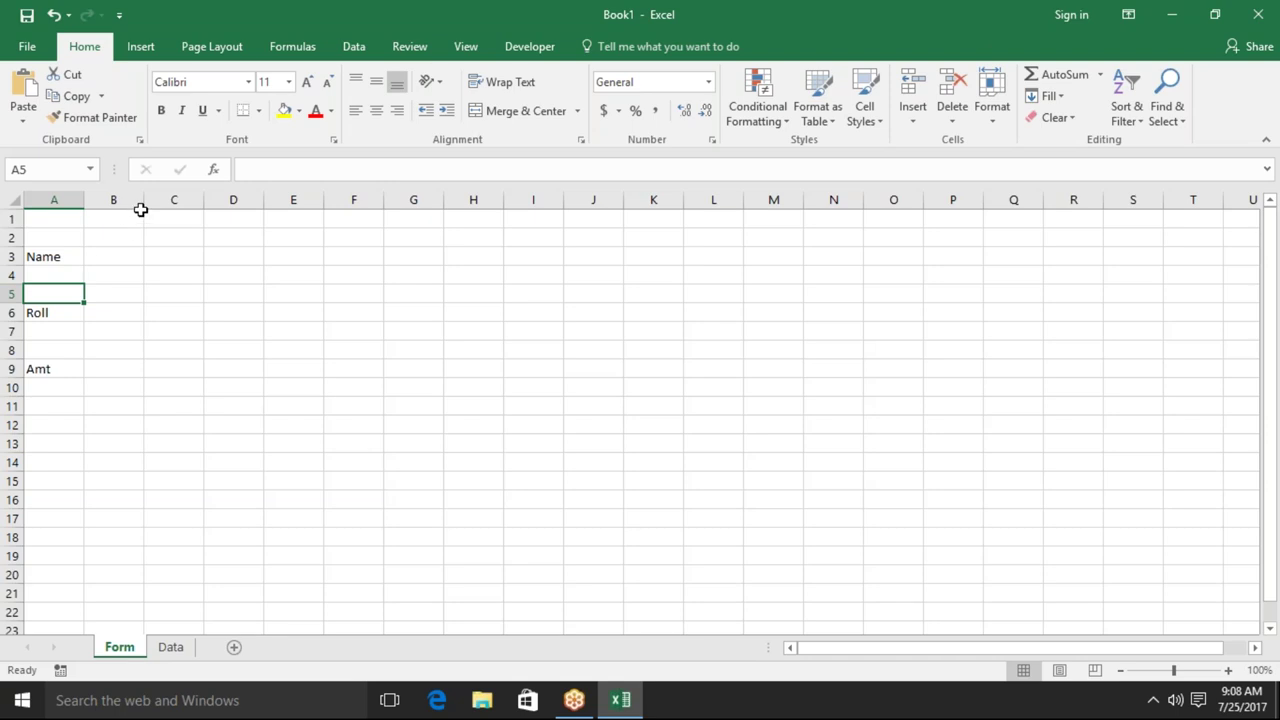
# Widen column B and fill B3, B6 and B9 with yellow as input cells.
pyautogui.moveTo(144, 200); pyautogui.dragTo(204, 200)
pyautogui.click(127, 260)
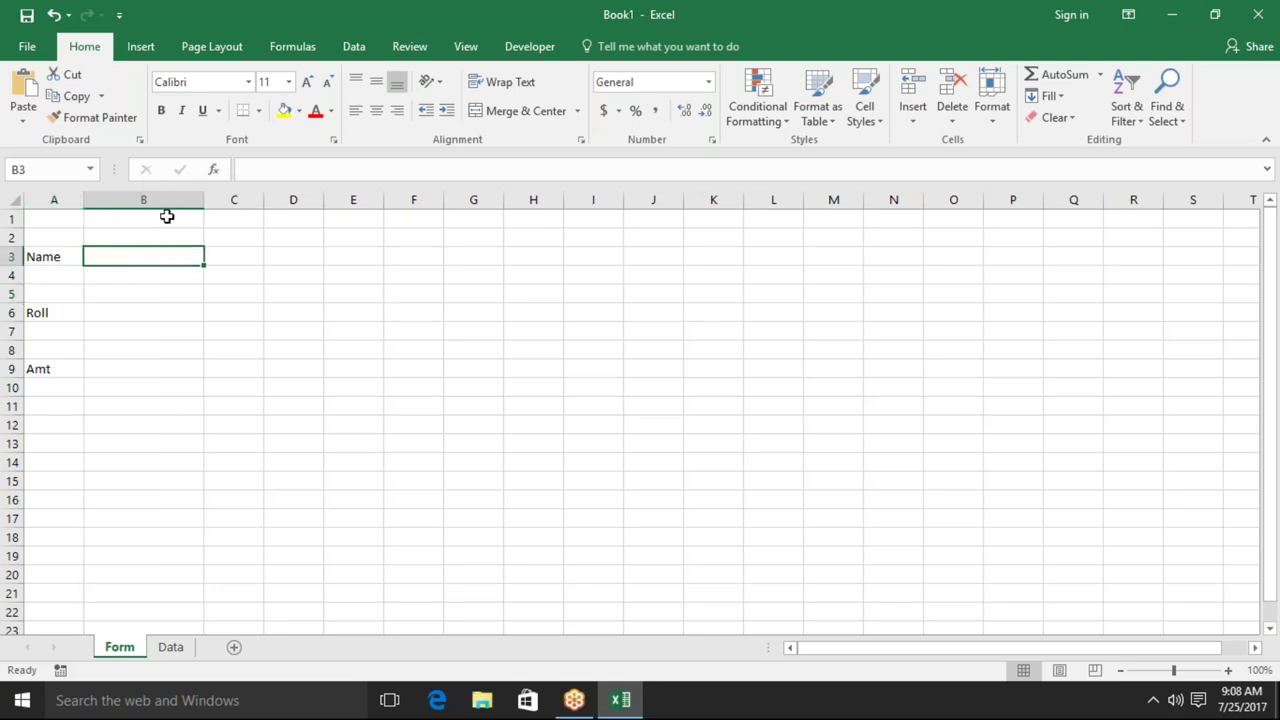
pyautogui.click(285, 112)
pyautogui.click(139, 310)
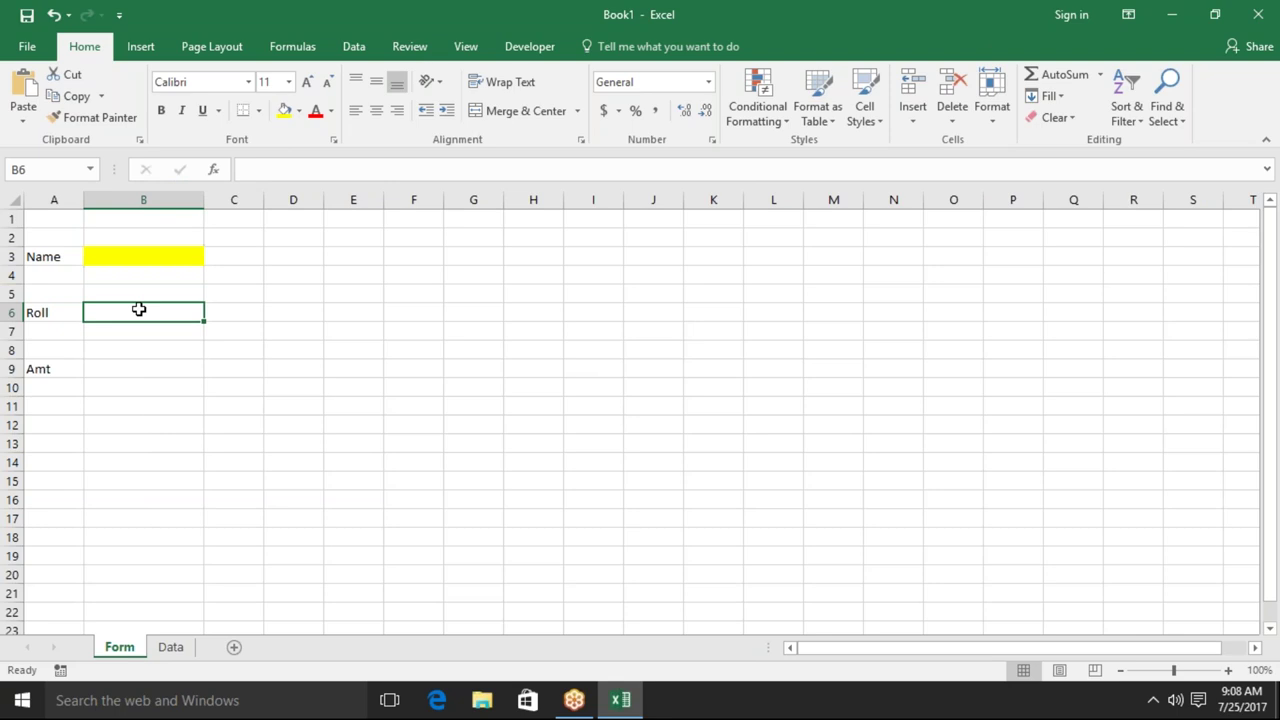
pyautogui.click(283, 117)
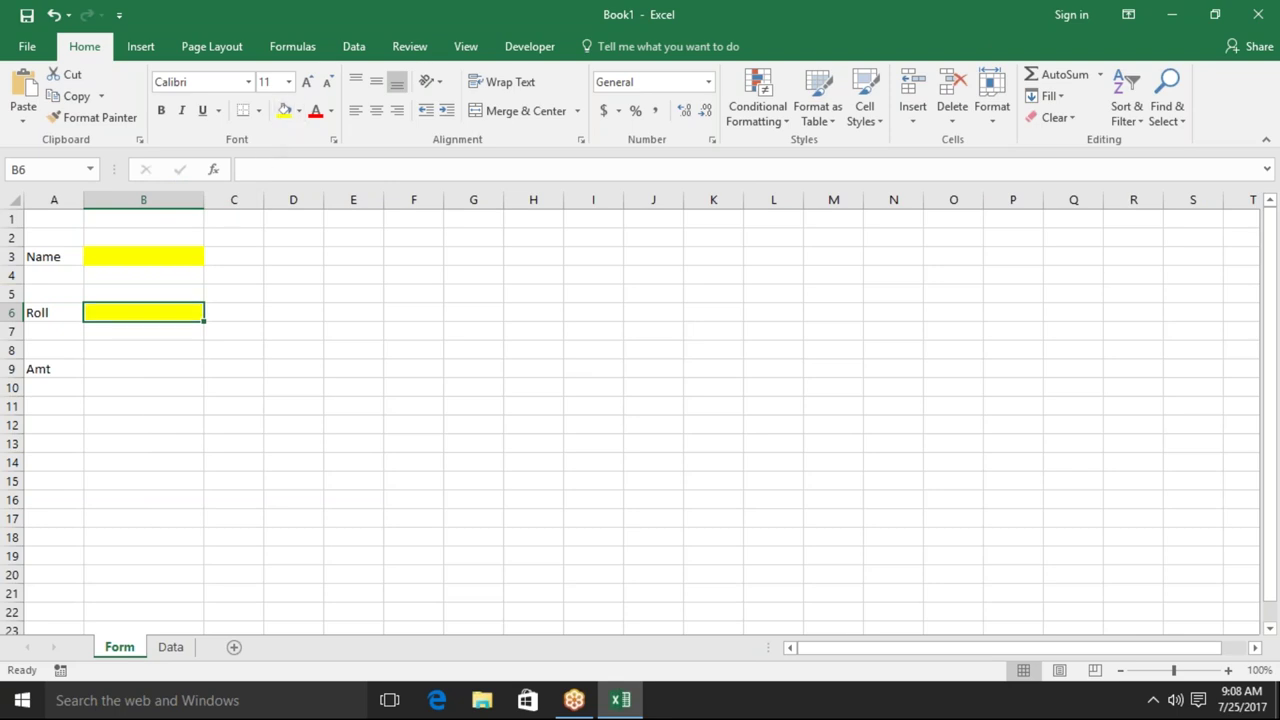
pyautogui.click(191, 367)
pyautogui.click(285, 112)
pyautogui.click(165, 650)
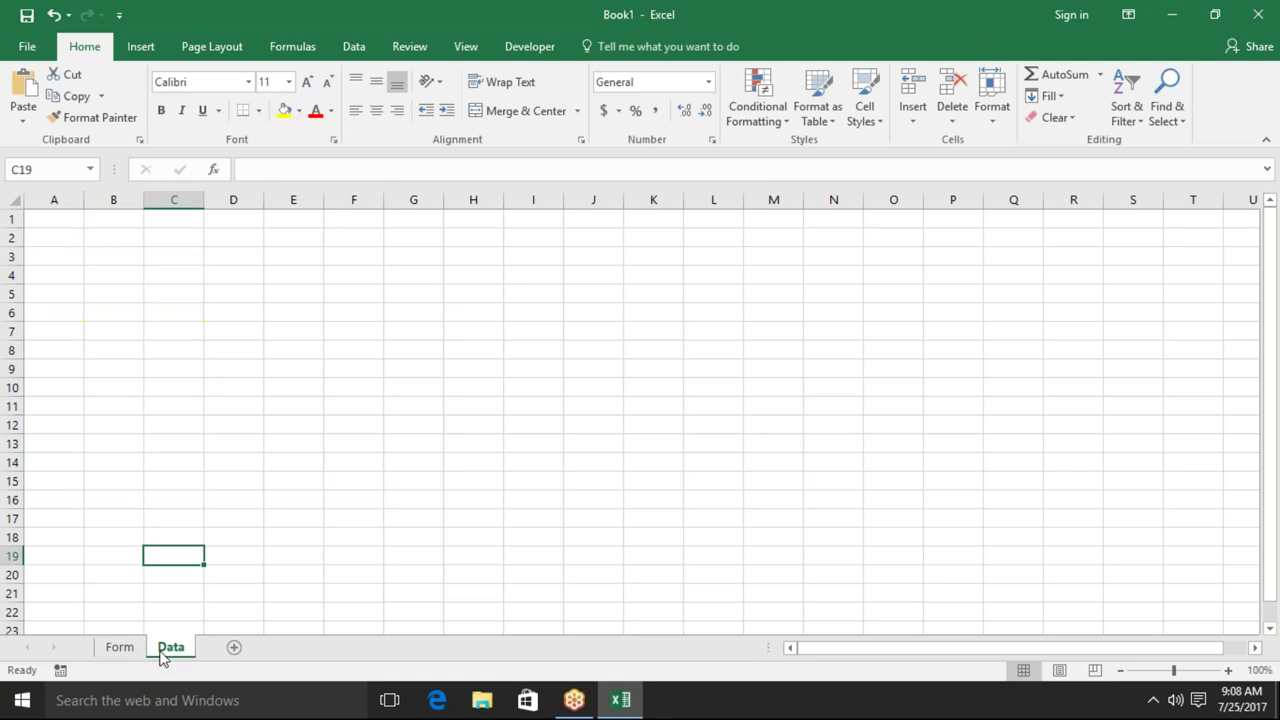
# Enter the headings Name, Roll and Marks in A1, B1 and C1 of the Data sheet.
pyautogui.click(52, 215)
pyautogui.write('Name')
pyautogui.press('Tab')
pyautogui.write('Roll')
pyautogui.press('Tab')
pyautogui.write('Ma')
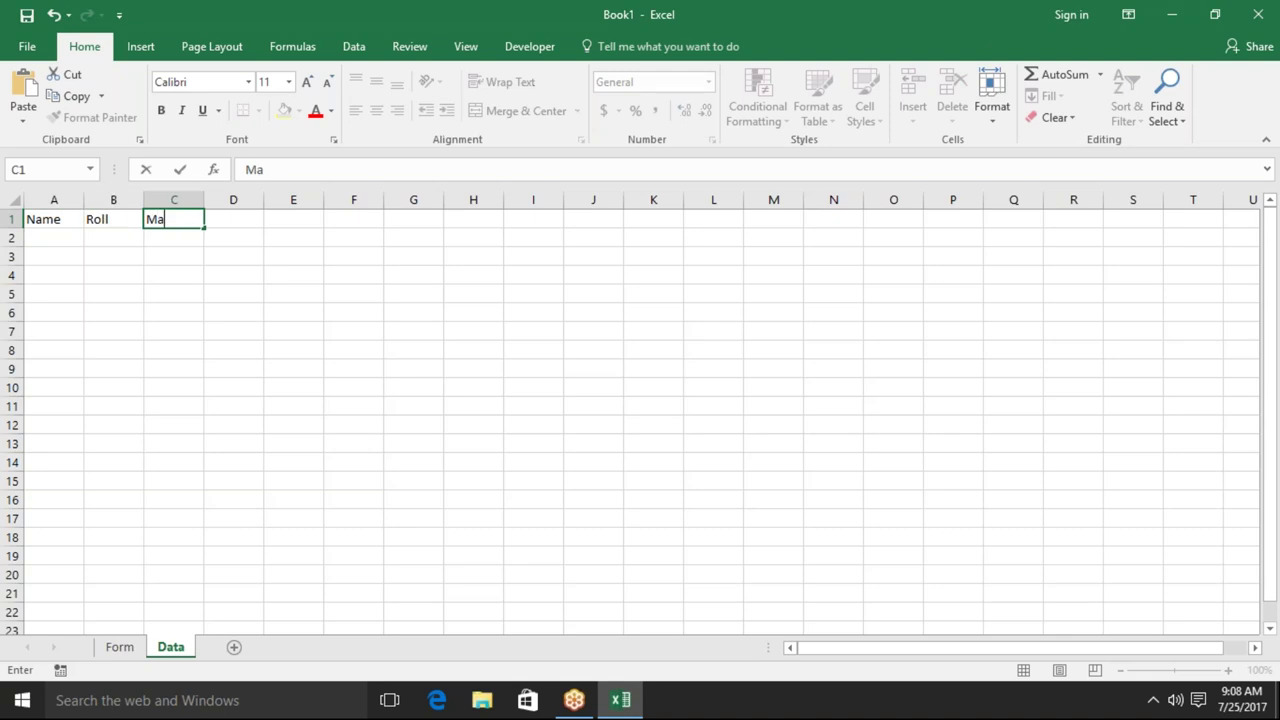
pyautogui.write('rk')
pyautogui.write('s')
pyautogui.press('Return')
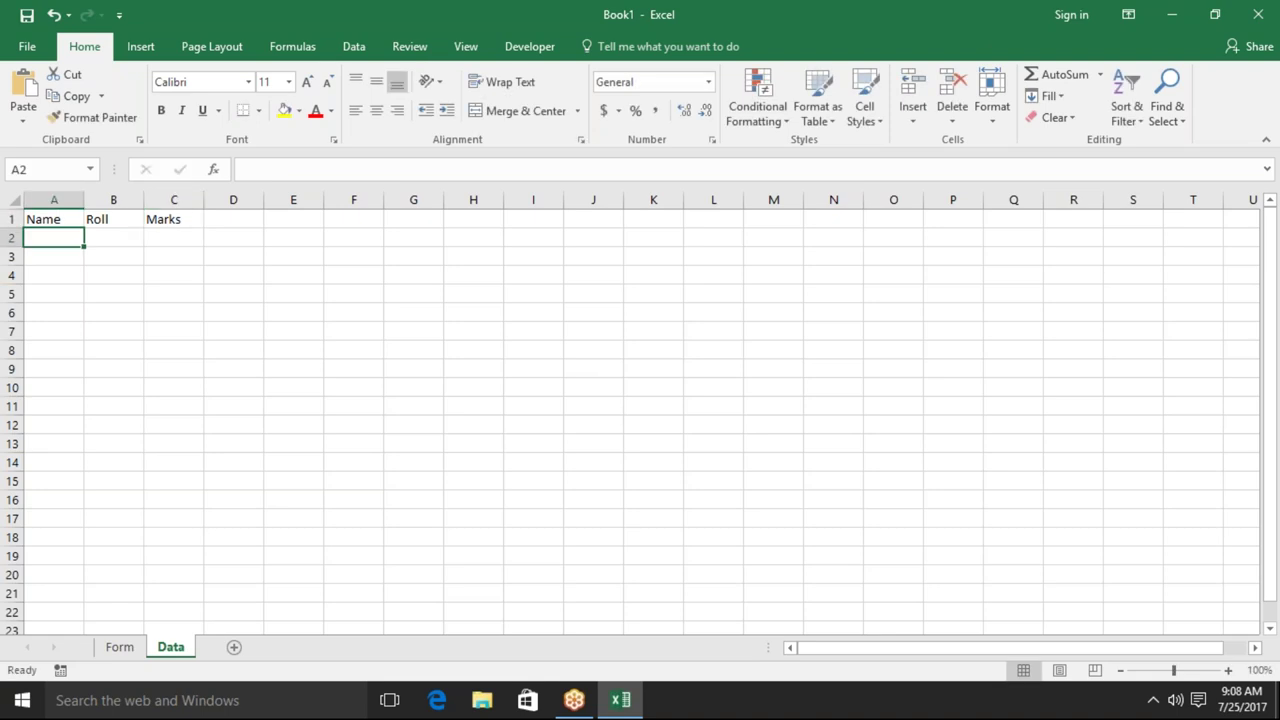
# Review the Form input cells and the Data headings, ending on the Form sheet.
pyautogui.click(119, 647)
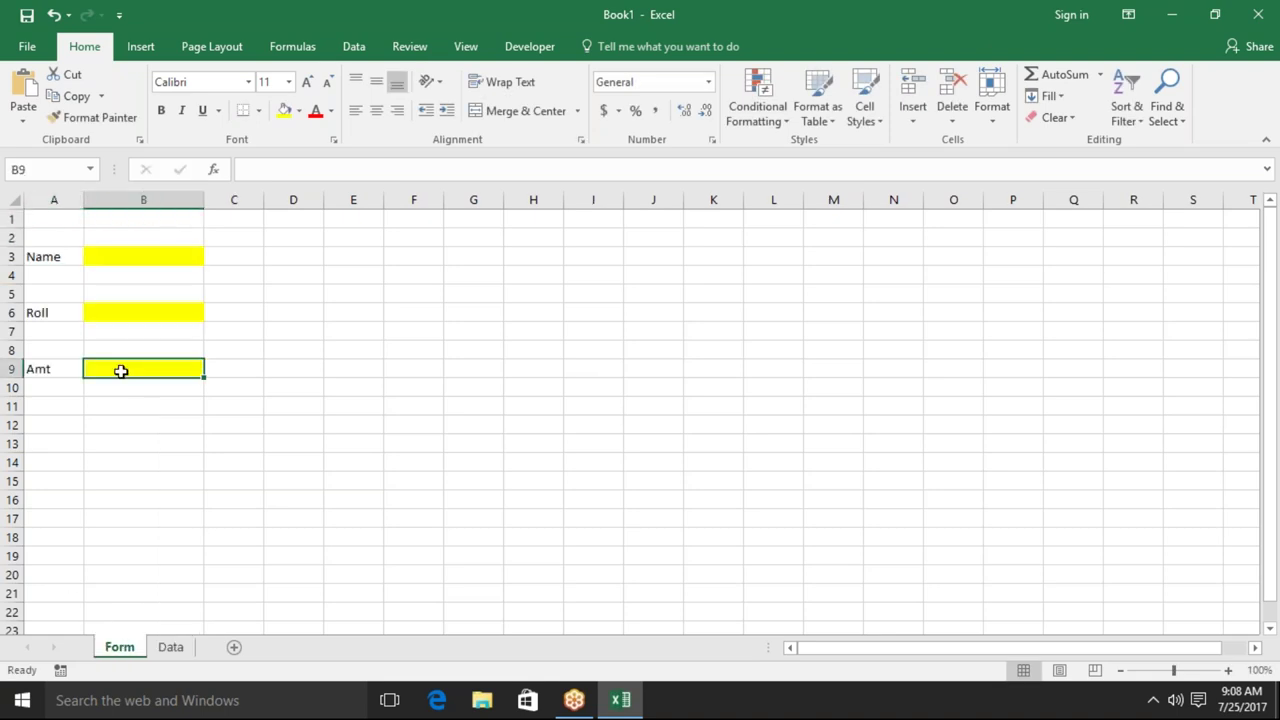
pyautogui.press('Return')
pyautogui.click(268, 421)
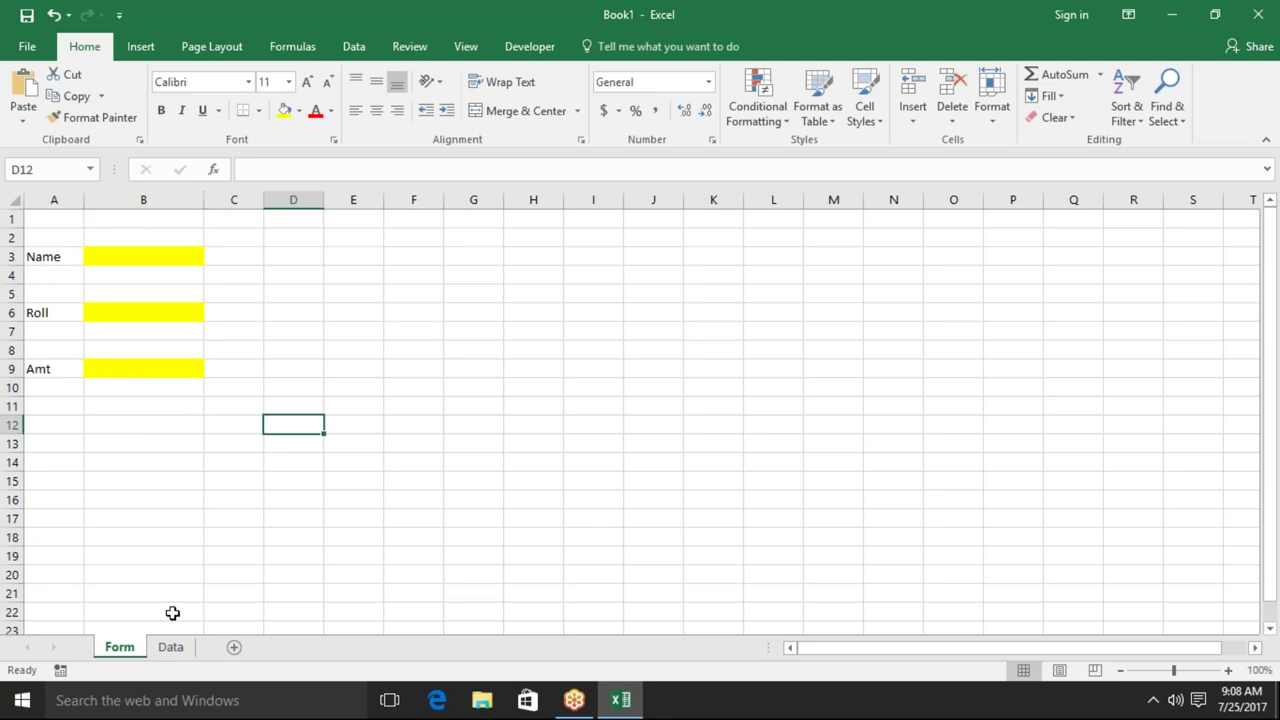
pyautogui.click(171, 647)
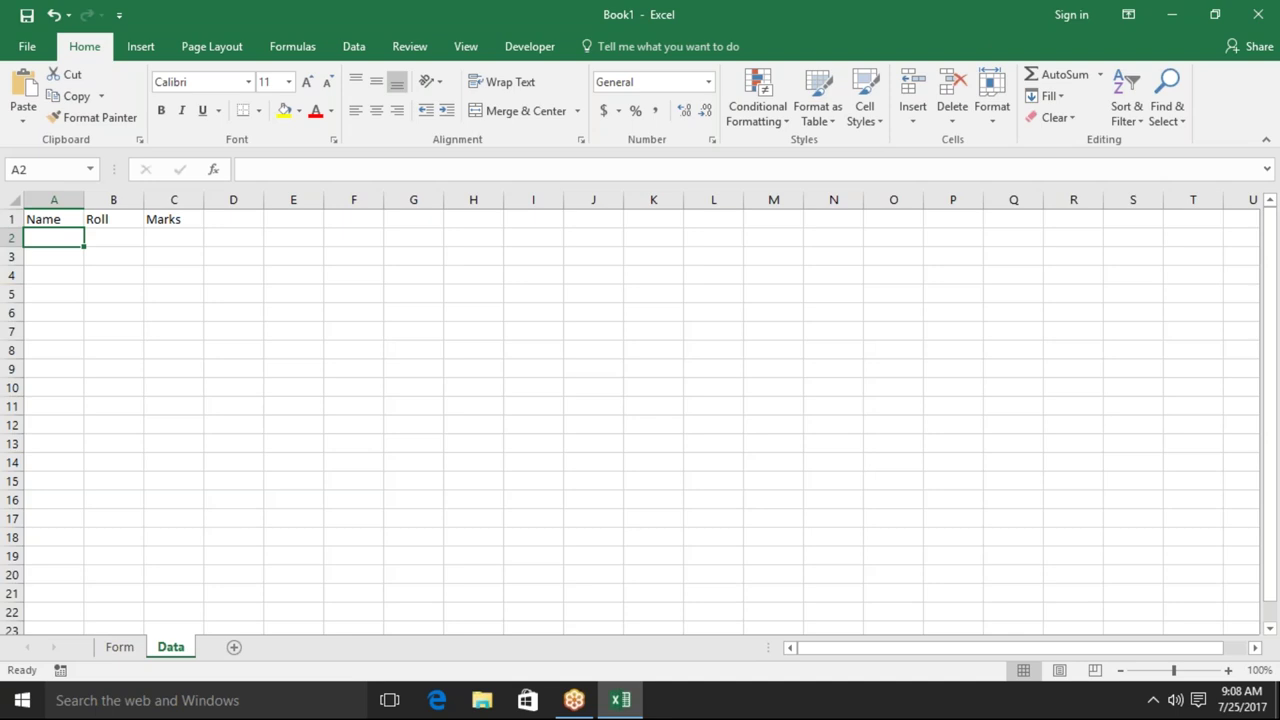
pyautogui.click(139, 651)
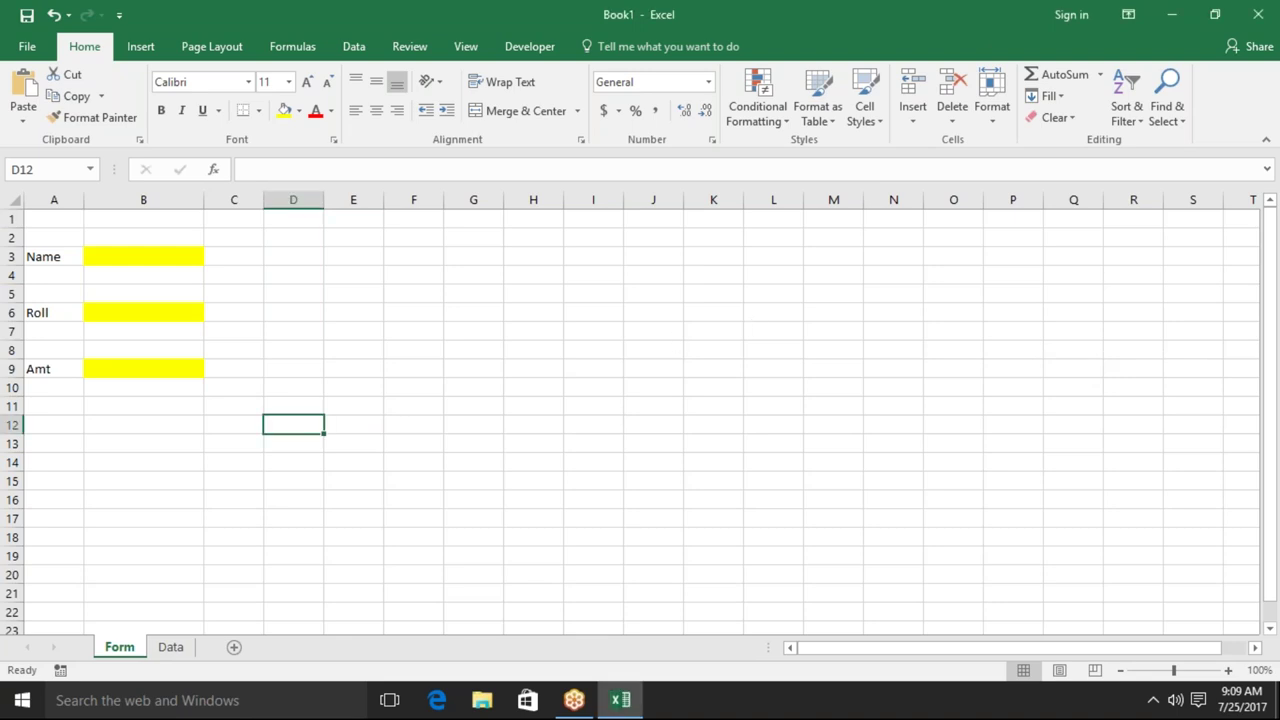
# Show the Developer tab on the ribbon.
pyautogui.click(536, 60)
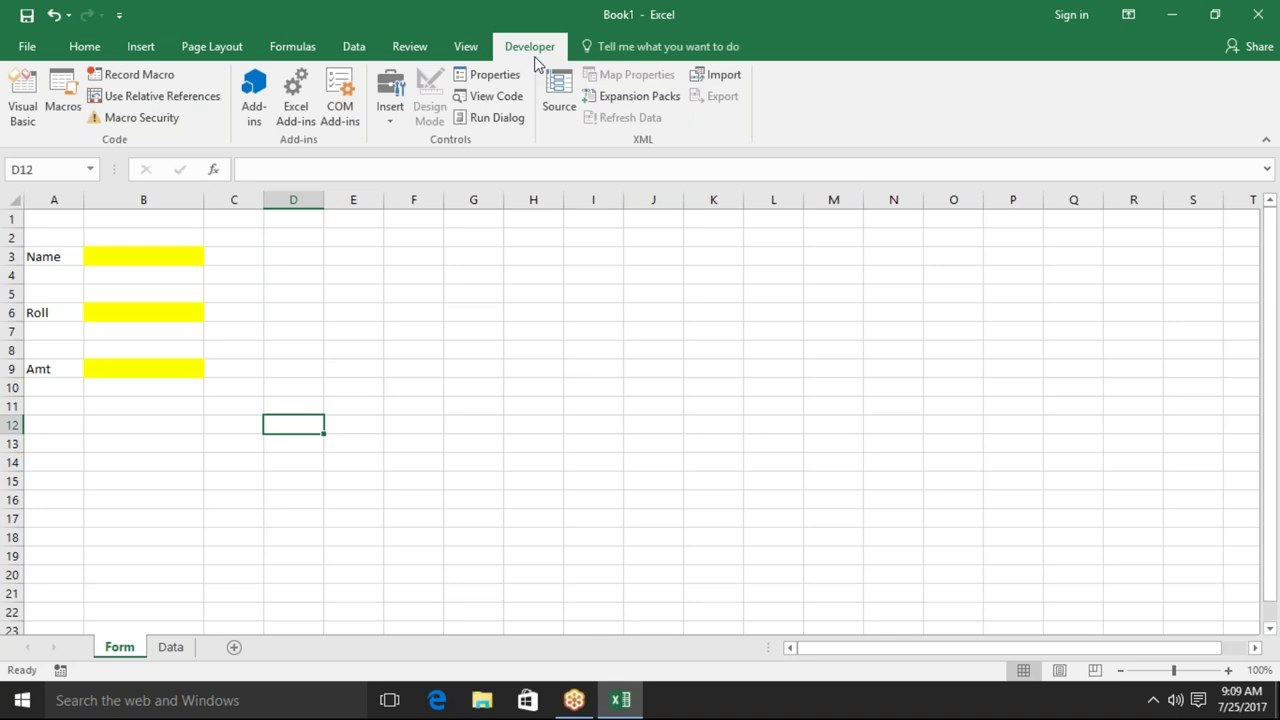
# In the VBA editor, insert Module1 containing an empty Sub rr() and return to Excel.
pyautogui.click(14, 118)
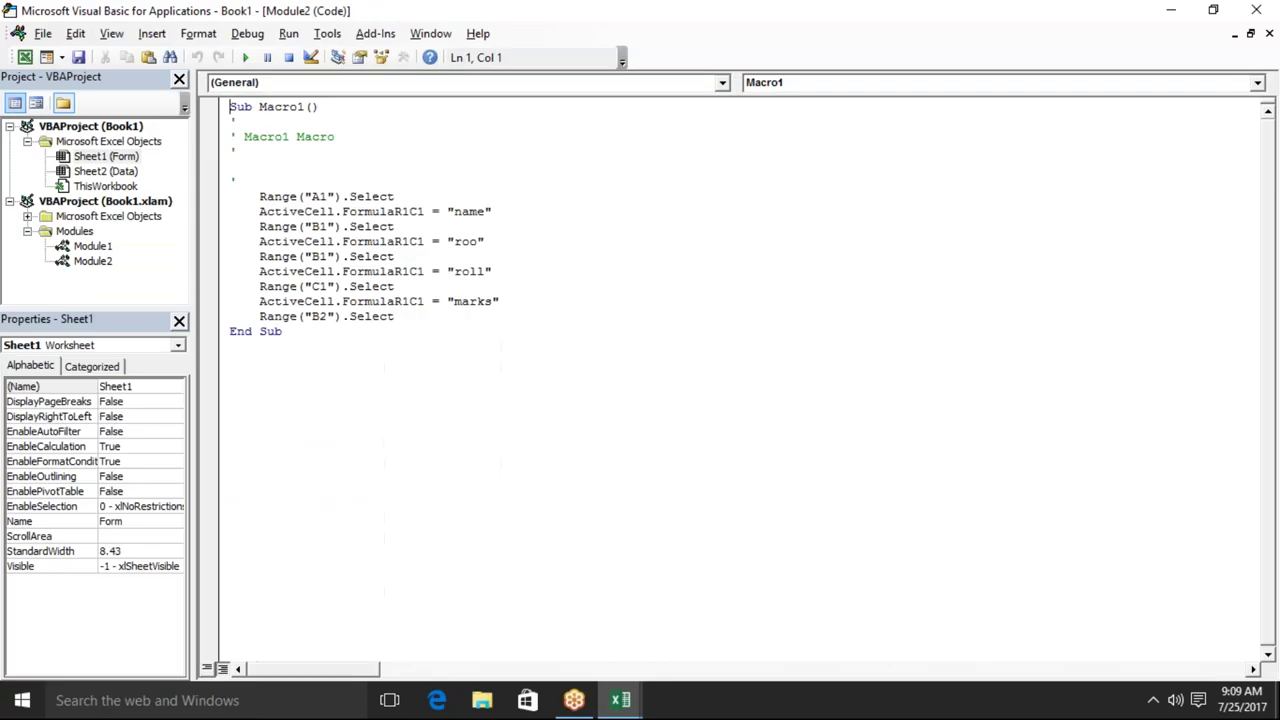
pyautogui.click(162, 35)
pyautogui.click(172, 98)
pyautogui.write('su')
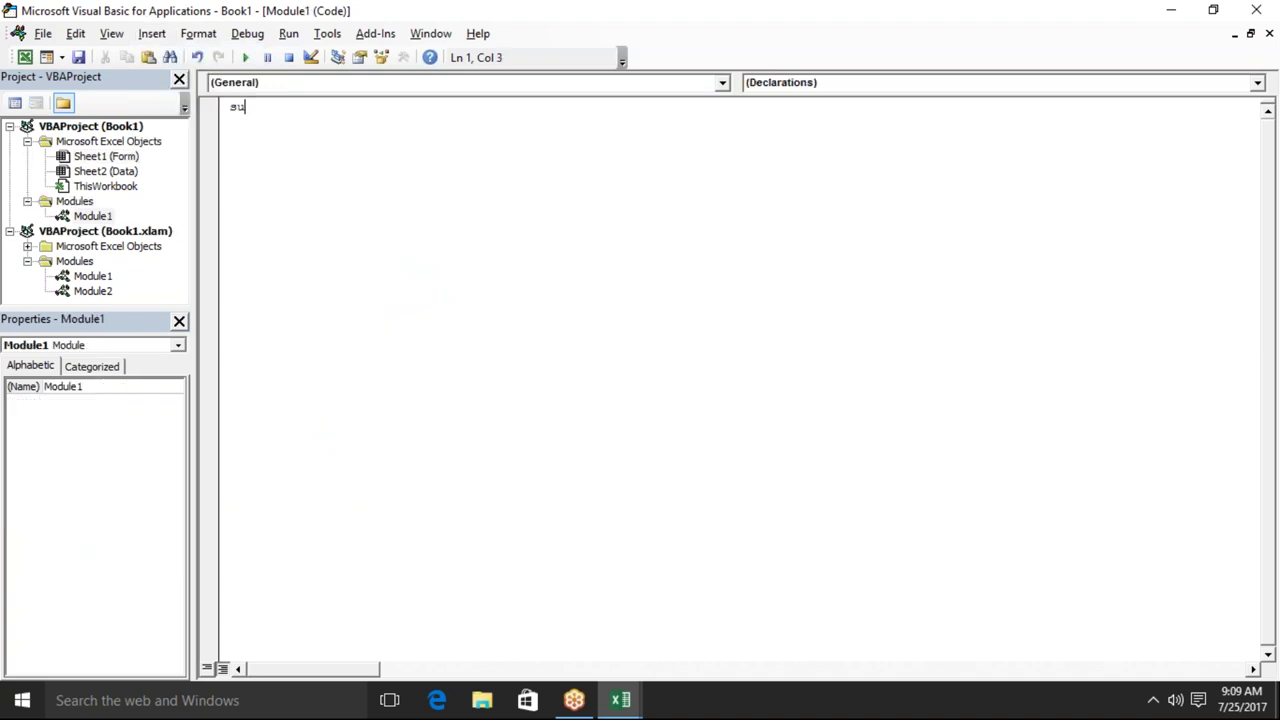
pyautogui.write('b rr')
pyautogui.press('BackSpace')
pyautogui.write('r(')
pyautogui.write(')')
pyautogui.press('Return')
pyautogui.press('Return')
pyautogui.press('Return')
pyautogui.press('Return')
pyautogui.press('Return')
pyautogui.press('Up')
pyautogui.press('Up')
pyautogui.press('Up')
pyautogui.press('Up')
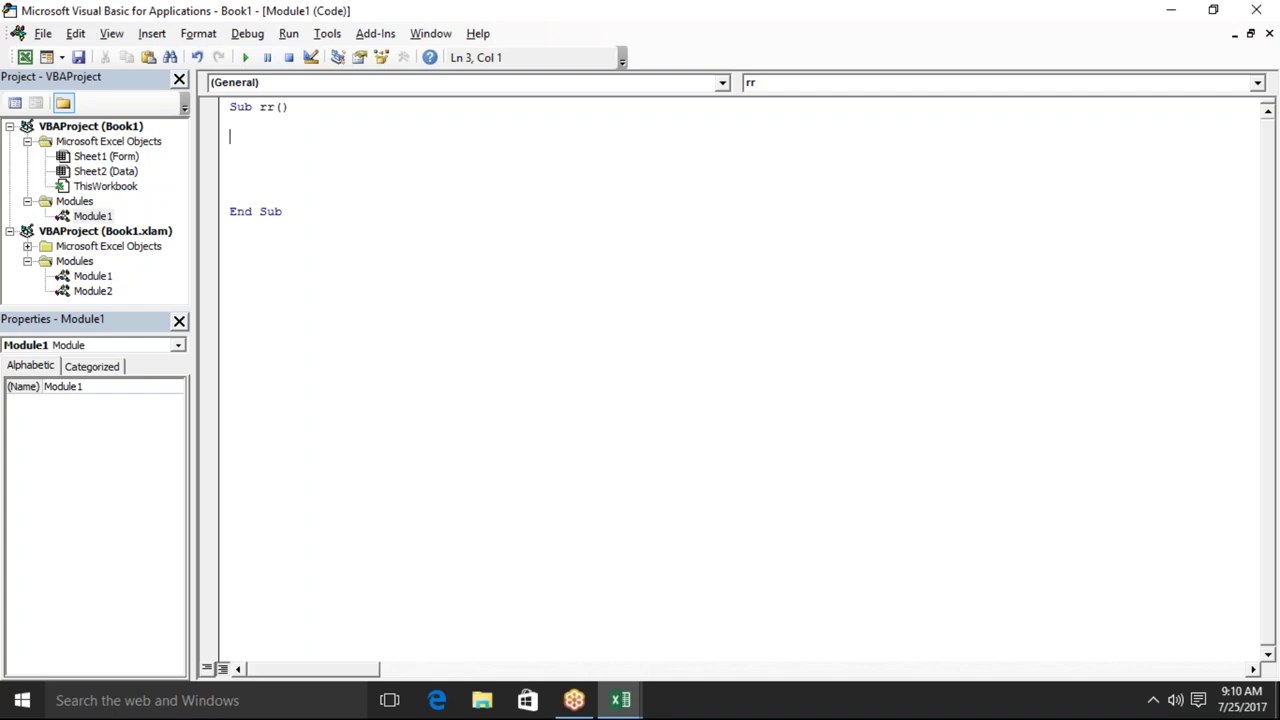
pyautogui.hotkey('alt', 'F11')
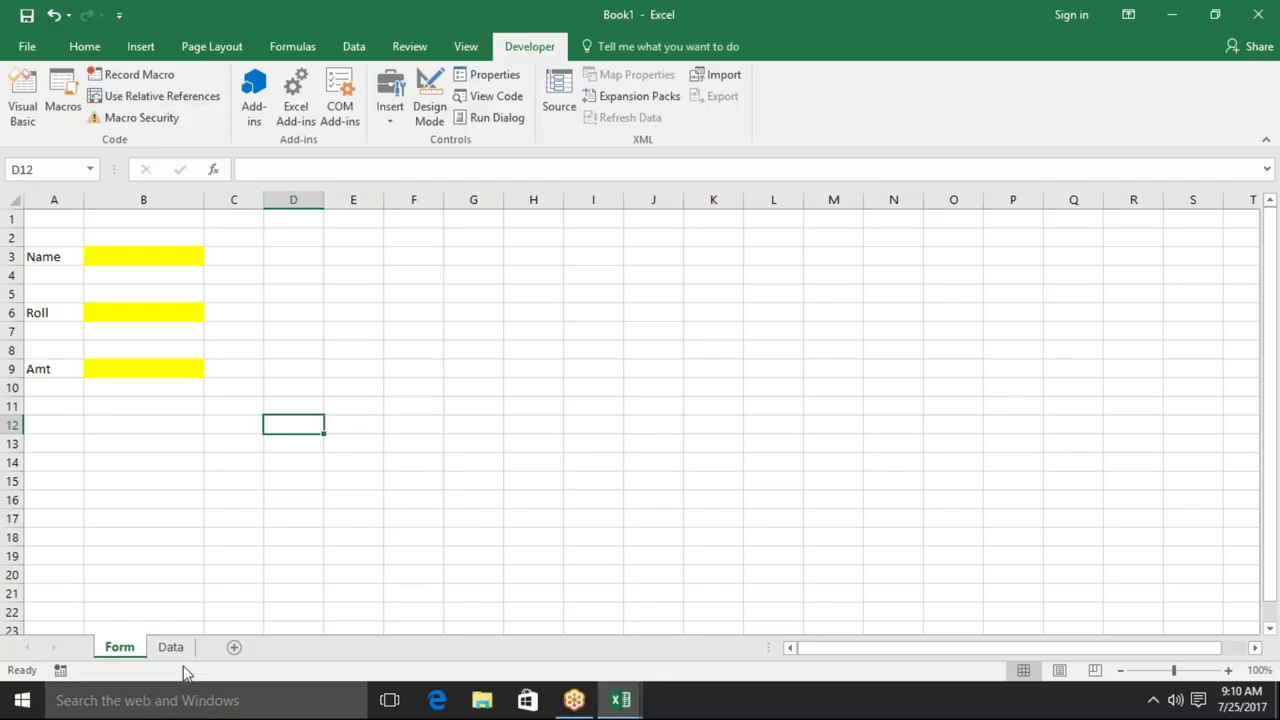
# In Sub rr, write Sheets("Data").Range("A2").Value = Sheets("Form").Range("B3").Value.
pyautogui.click(171, 648)
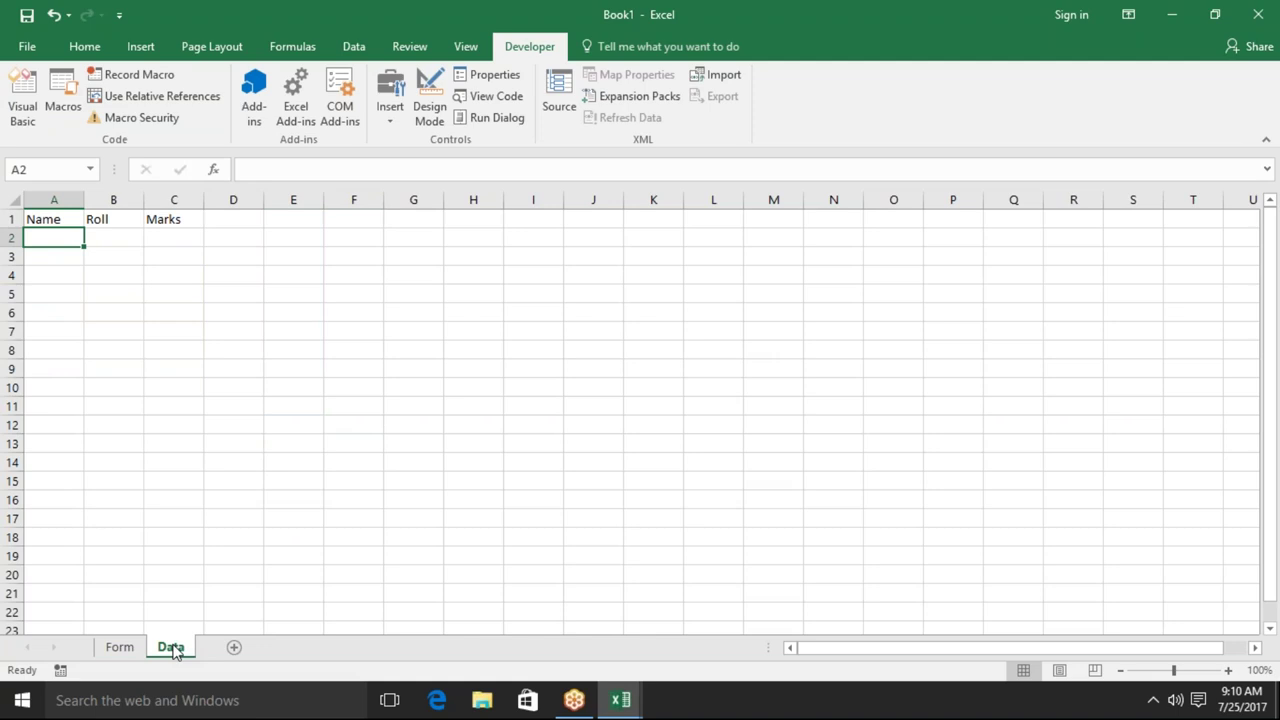
pyautogui.click(138, 652)
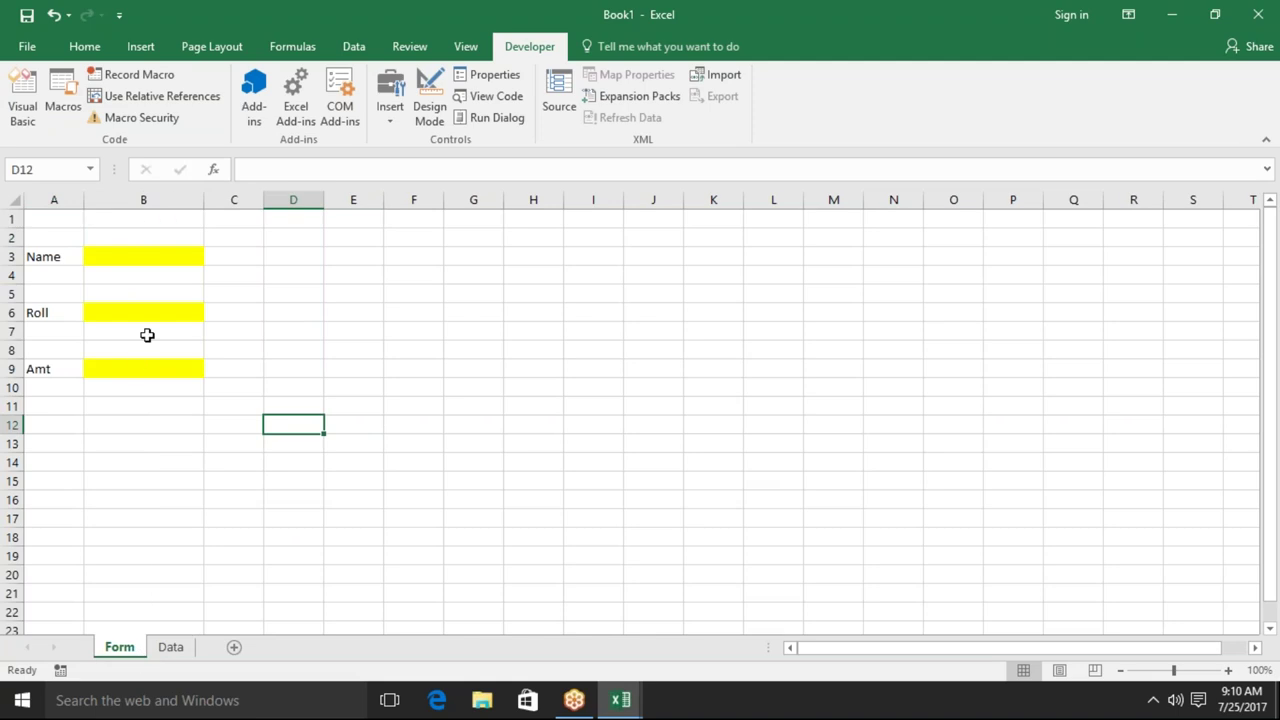
pyautogui.click(182, 261)
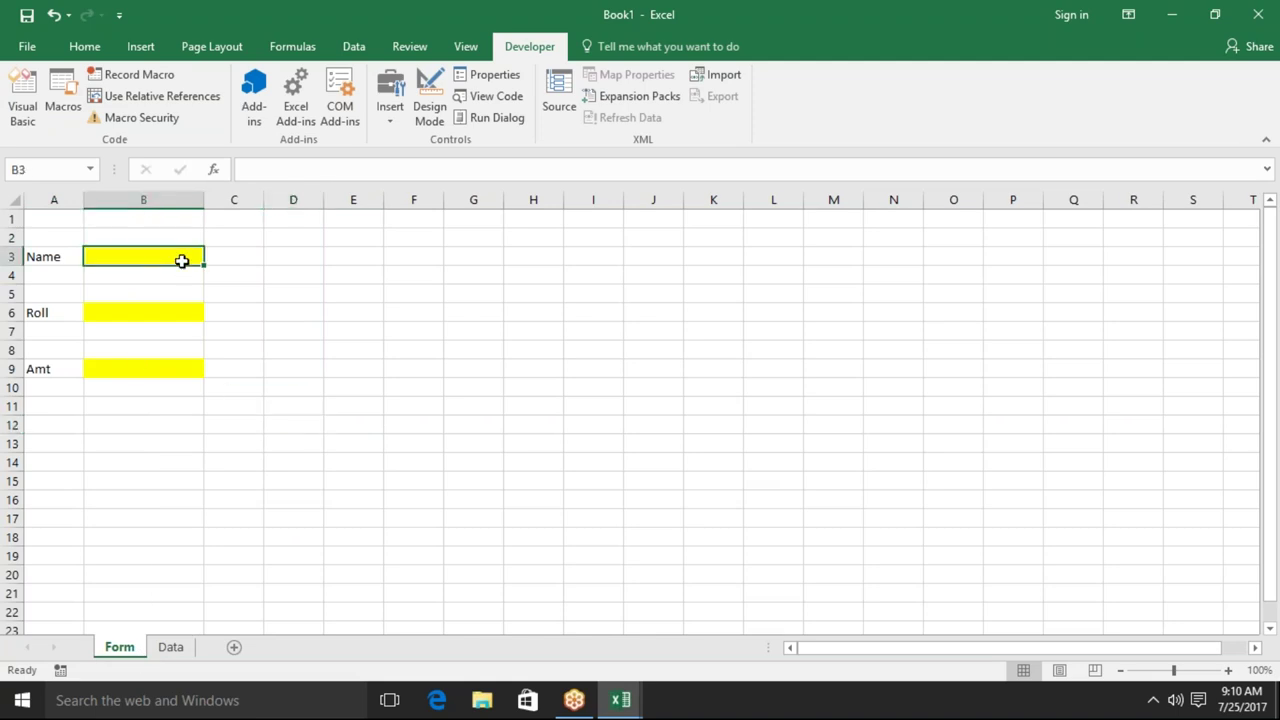
pyautogui.hotkey('alt', 'F11')
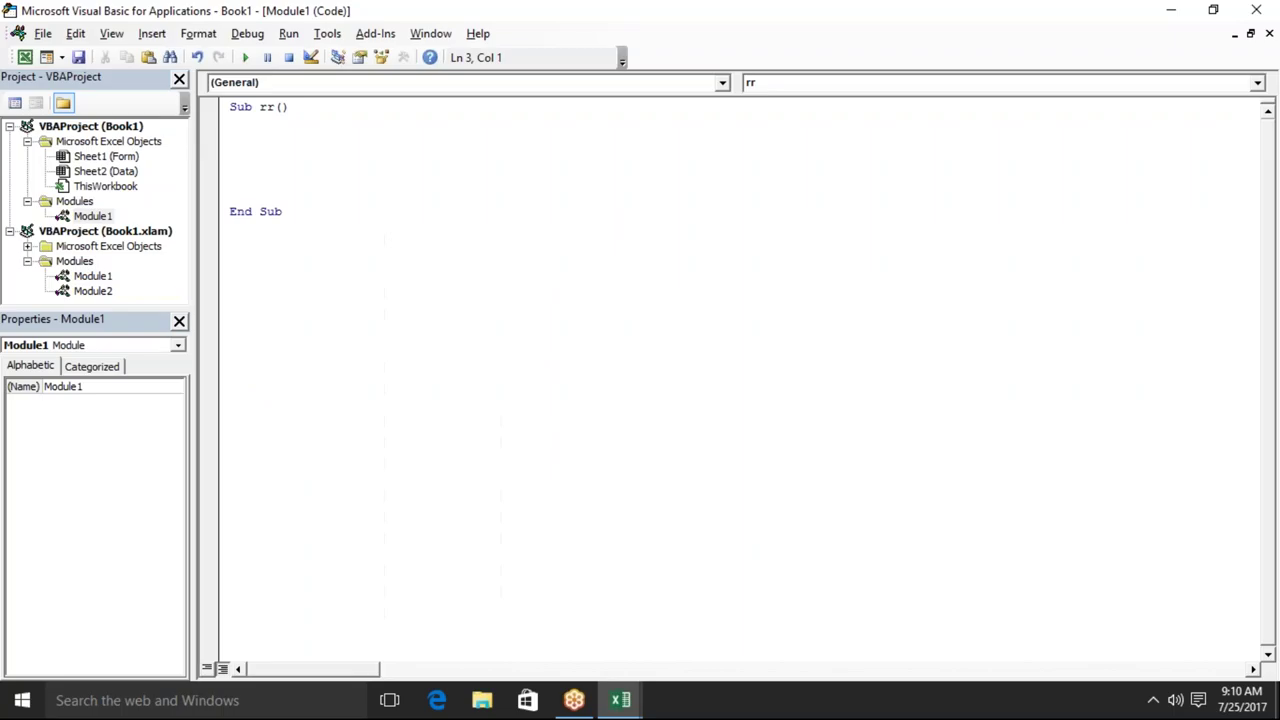
pyautogui.write('sheets')
pyautogui.write('("')
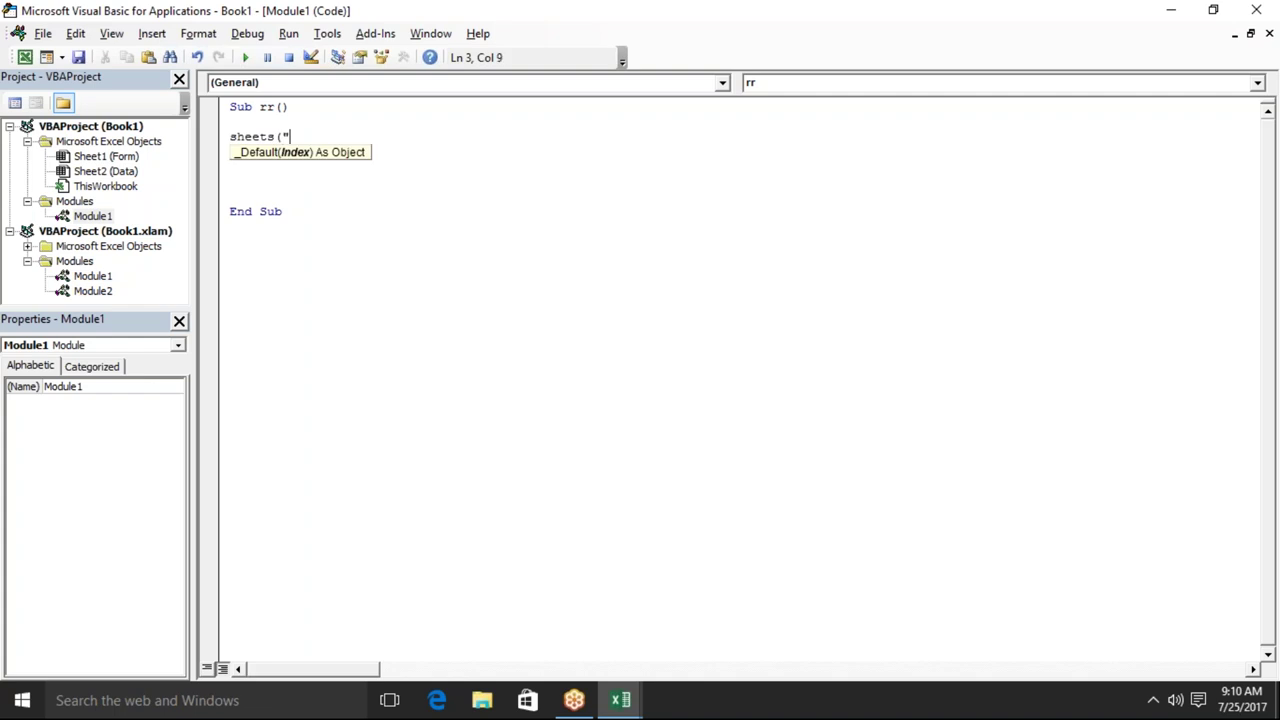
pyautogui.write('Data").range("A2").value=')
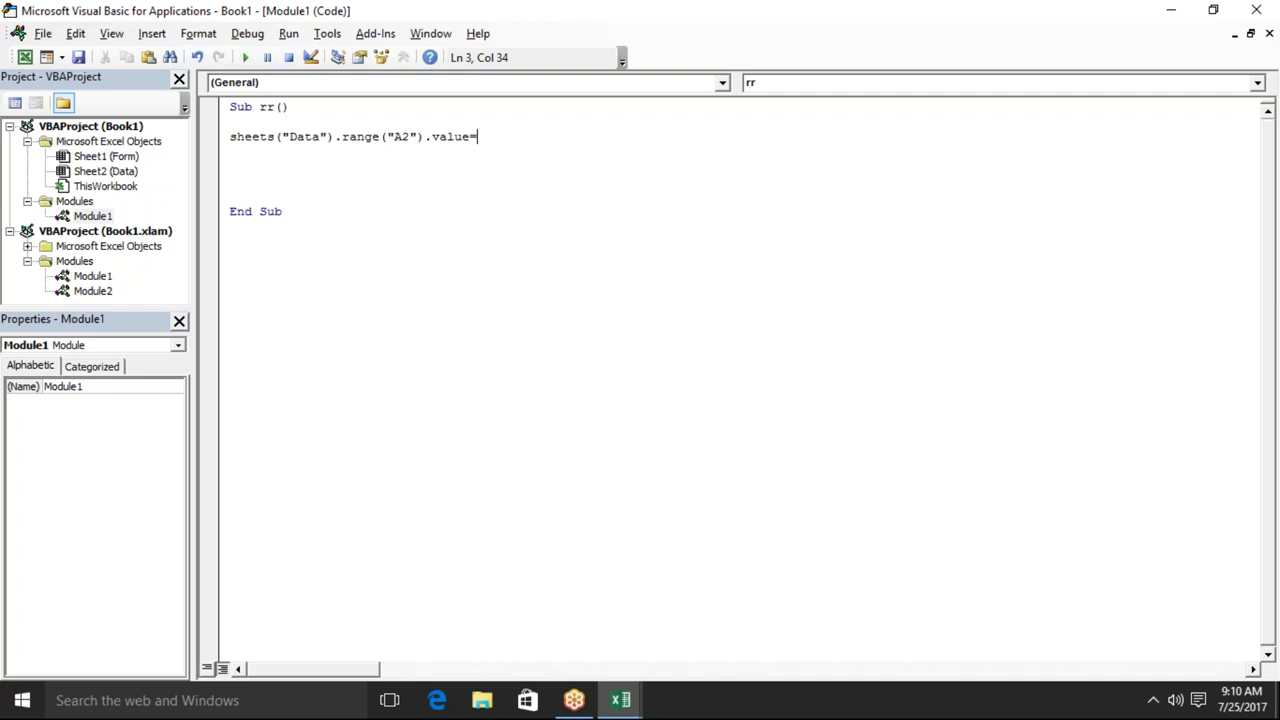
pyautogui.write('sheets("Form")')
pyautogui.write('.range("')
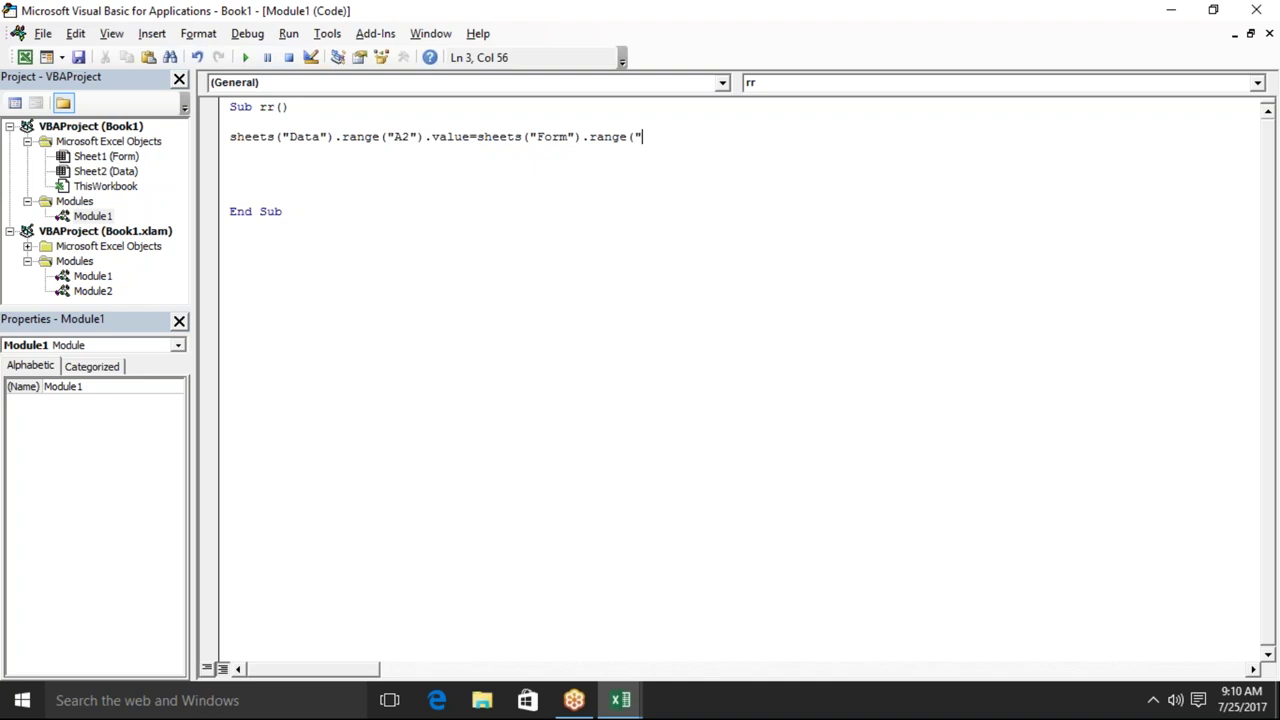
pyautogui.write('B3").va')
pyautogui.write('lue')
pyautogui.press('Return')
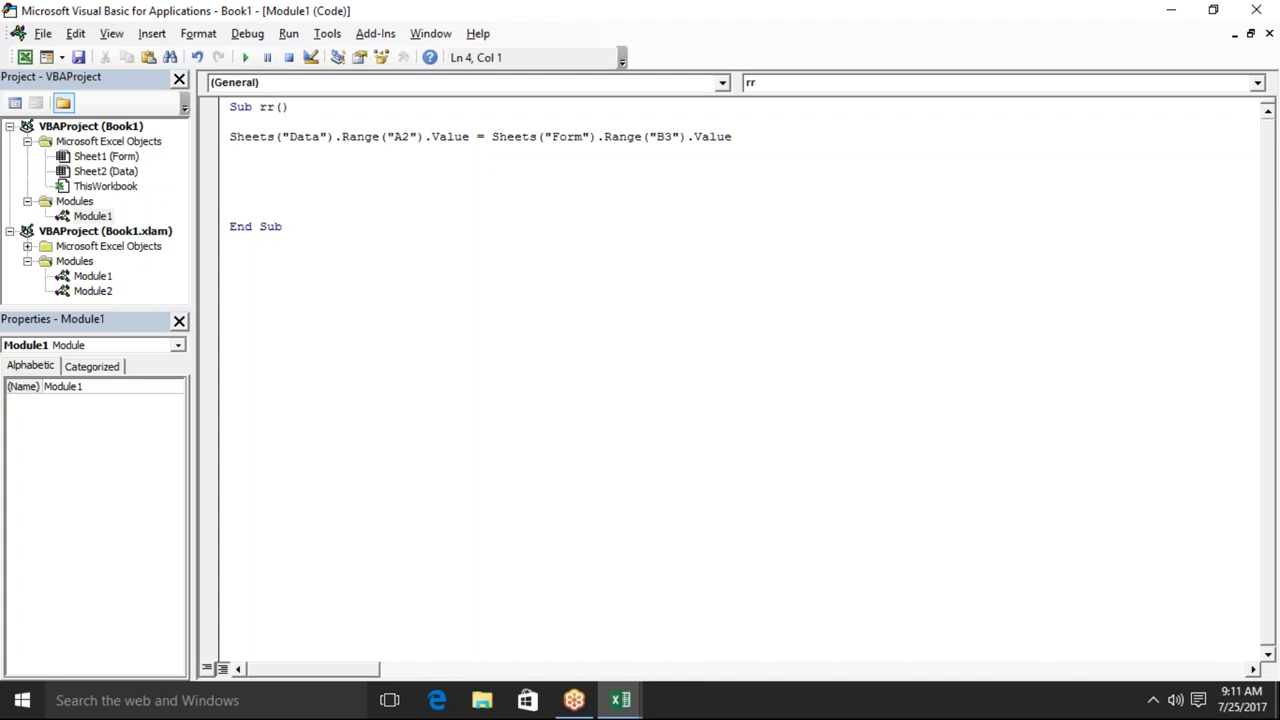
pyautogui.click(404, 122)
# Select the A2 reference in the code and inspect column A on the Data sheet.
pyautogui.doubleClick(403, 134)
pyautogui.hotkey('alt', 'F11')
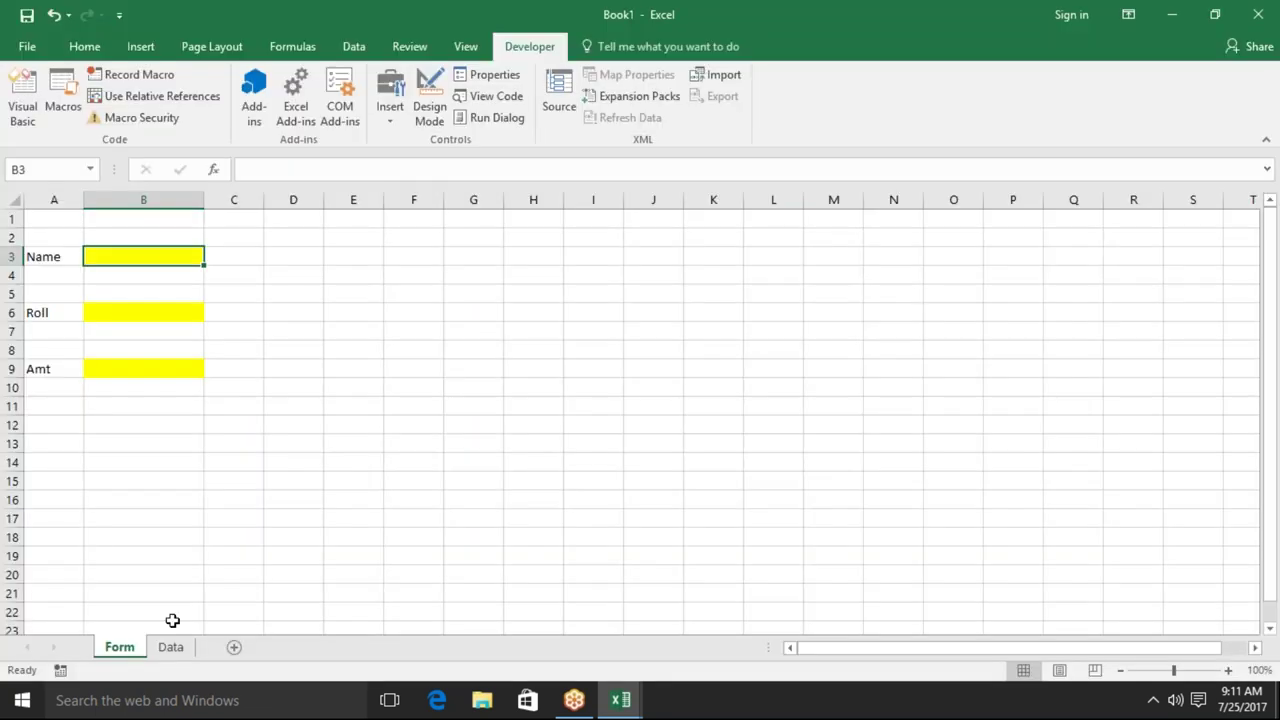
pyautogui.click(176, 650)
pyautogui.press('Up')
pyautogui.press('Down')
pyautogui.press('Down')
pyautogui.press('Down')
pyautogui.press('Down')
pyautogui.press('Down')
pyautogui.press('Up')
pyautogui.press('Up')
pyautogui.press('Up')
pyautogui.press('Up')
pyautogui.press('Up')
pyautogui.hotkey('alt', 'F11')
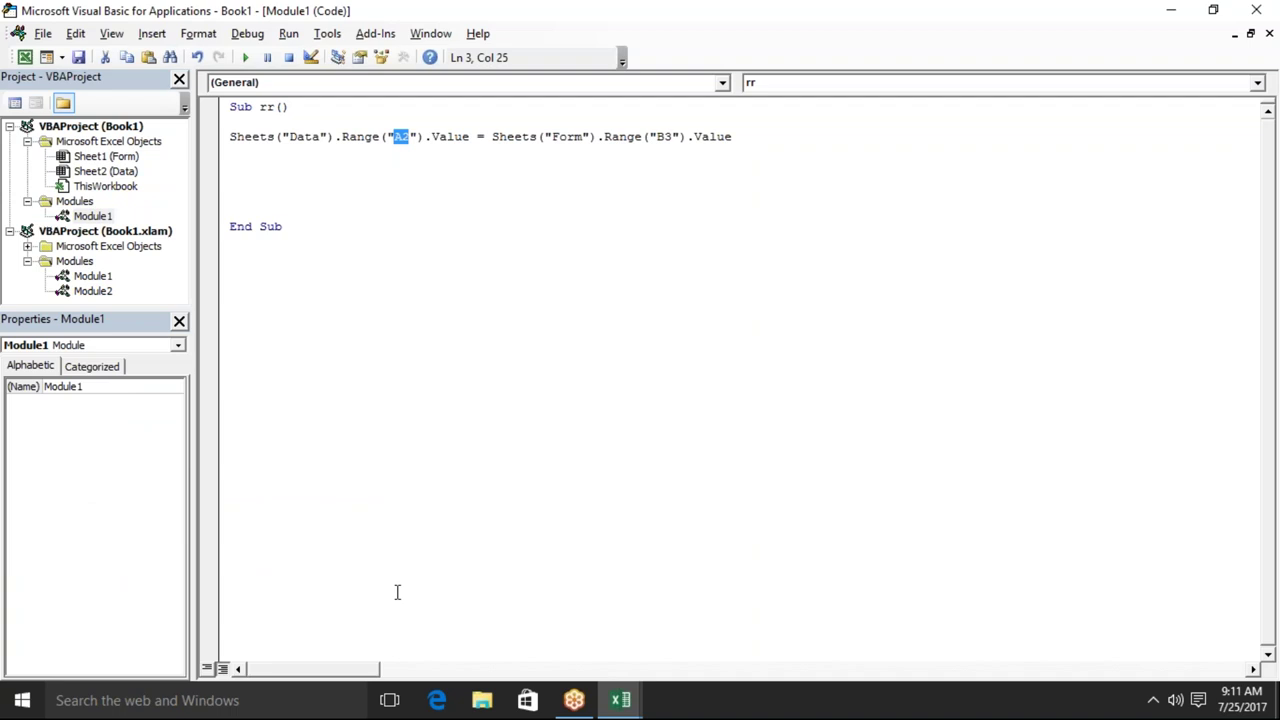
# Change the target to Range("A65000").End(xlUp) and view the Data sheet again.
pyautogui.press('Right')
pyautogui.press('Right')
pyautogui.press('Right')
pyautogui.press('Right')
pyautogui.press('Right')
pyautogui.press('Right')
pyautogui.press('Right')
pyautogui.press('Right')
pyautogui.press('BackSpace')
pyautogui.press('BackSpace')
pyautogui.press('BackSpace')
pyautogui.press('BackSpace')
pyautogui.press('BackSpace')
pyautogui.press('BackSpace')
pyautogui.press('BackSpace')
pyautogui.press('BackSpace')
pyautogui.write('65000").end(')
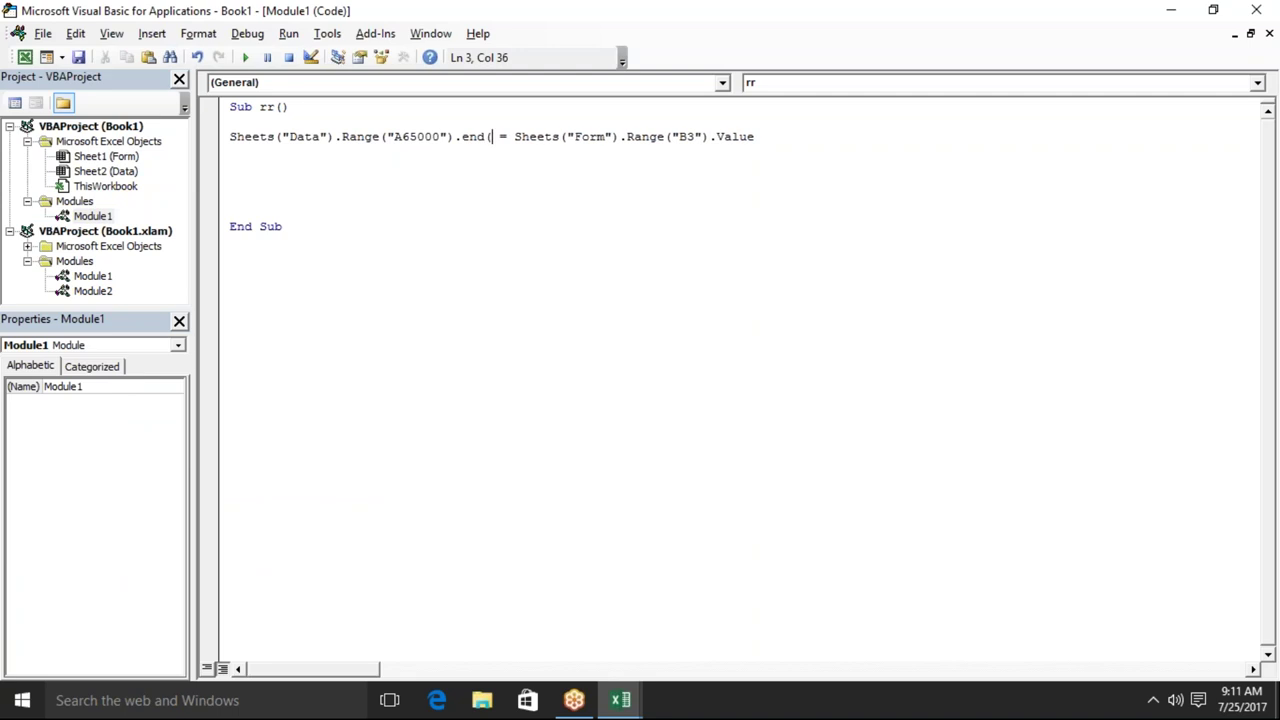
pyautogui.write('xlup')
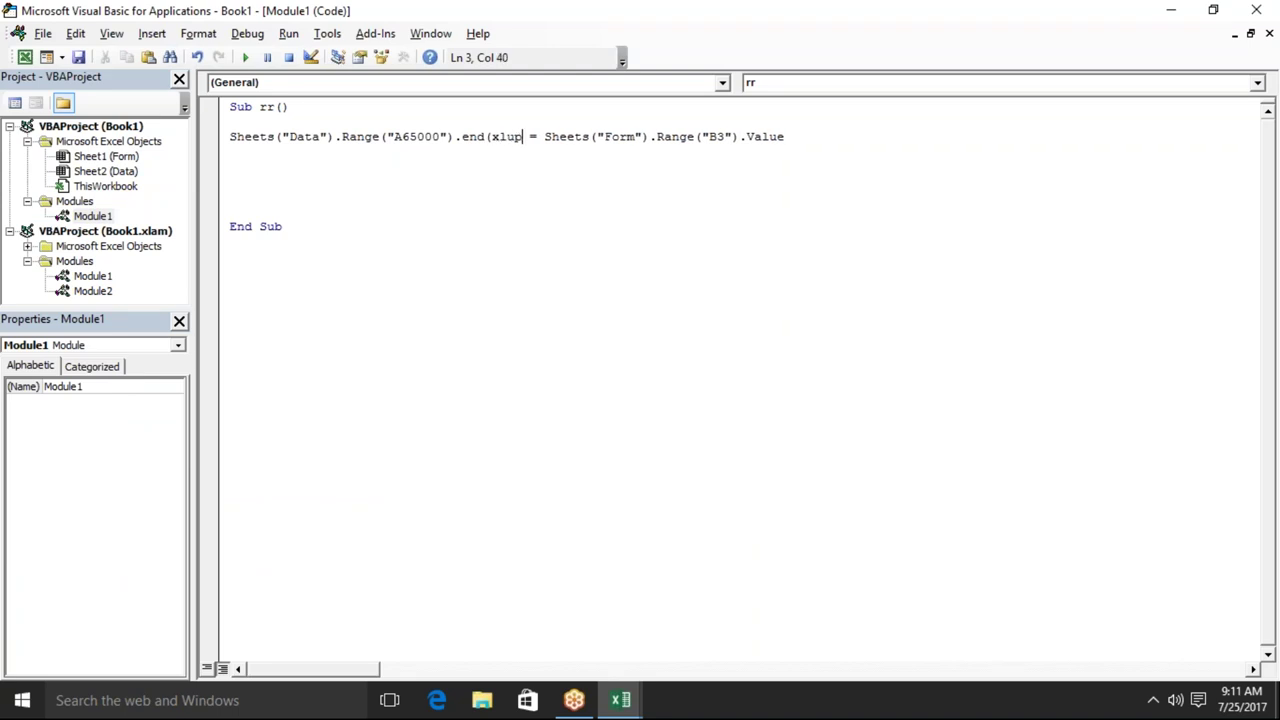
pyautogui.write(')')
pyautogui.hotkey('alt', 'F11')
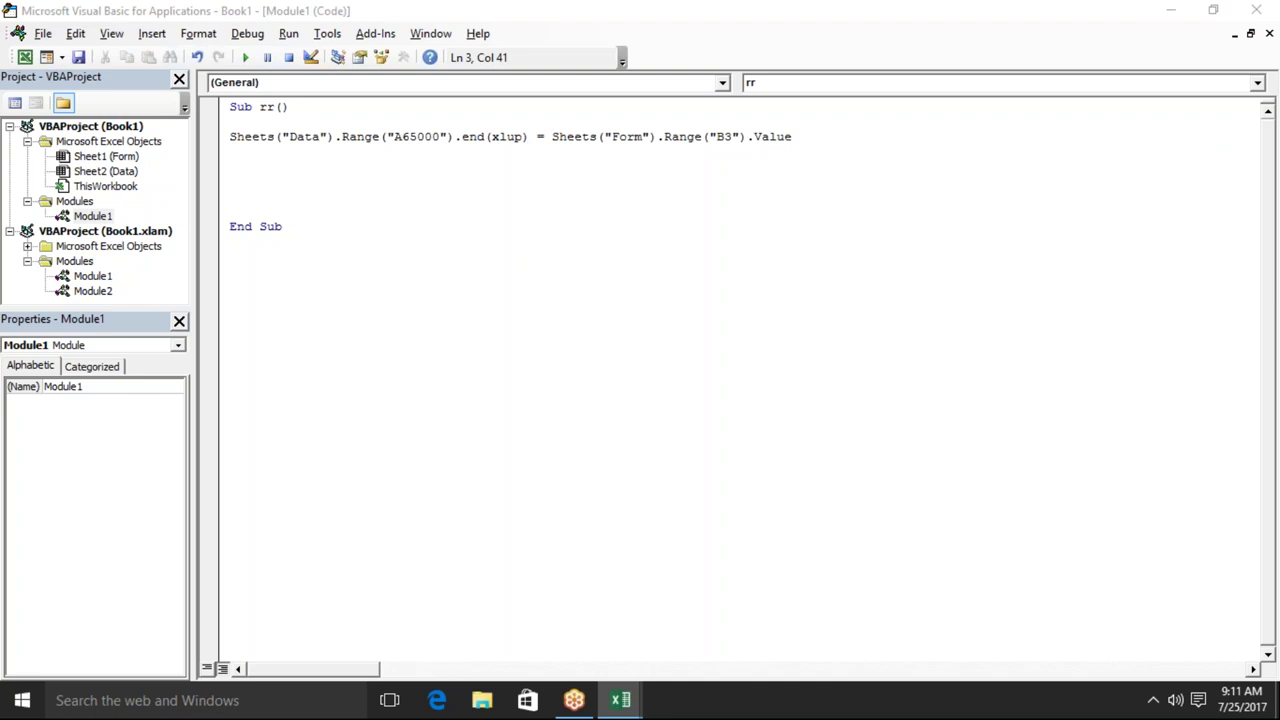
pyautogui.click(28, 557)
pyautogui.hotkey('alt', 'F11')
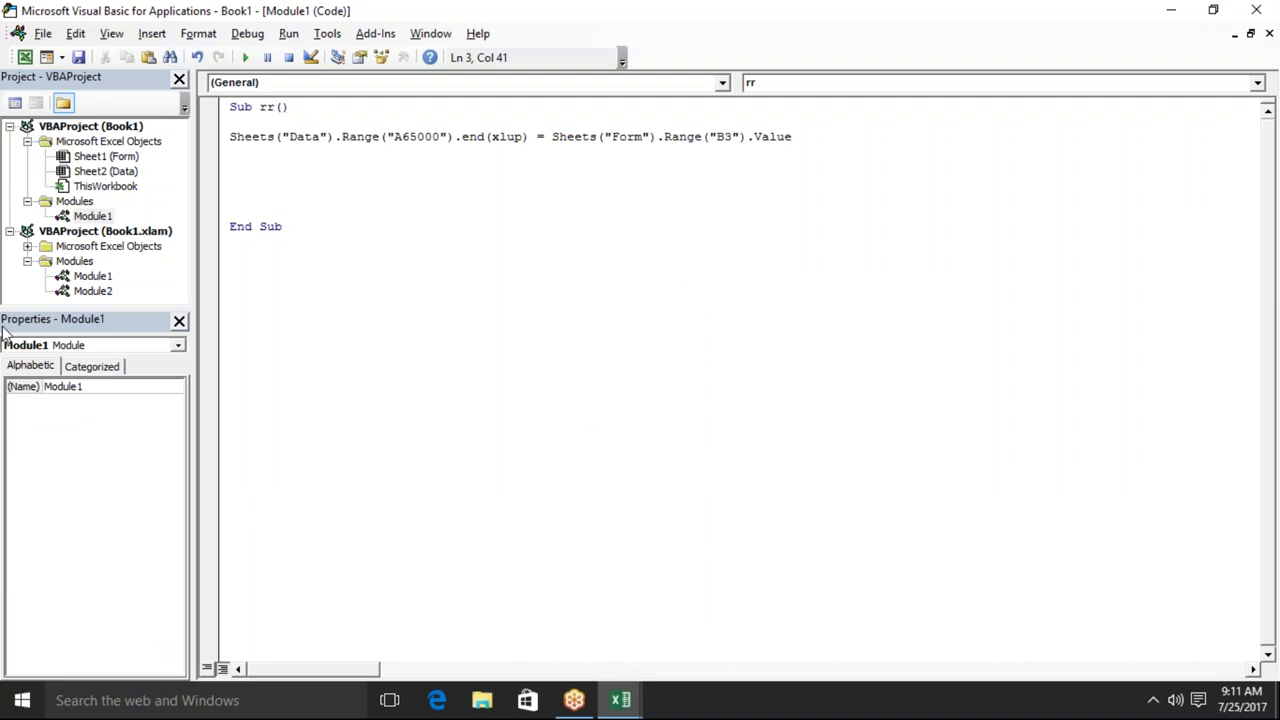
pyautogui.hotkey('alt', 'F11')
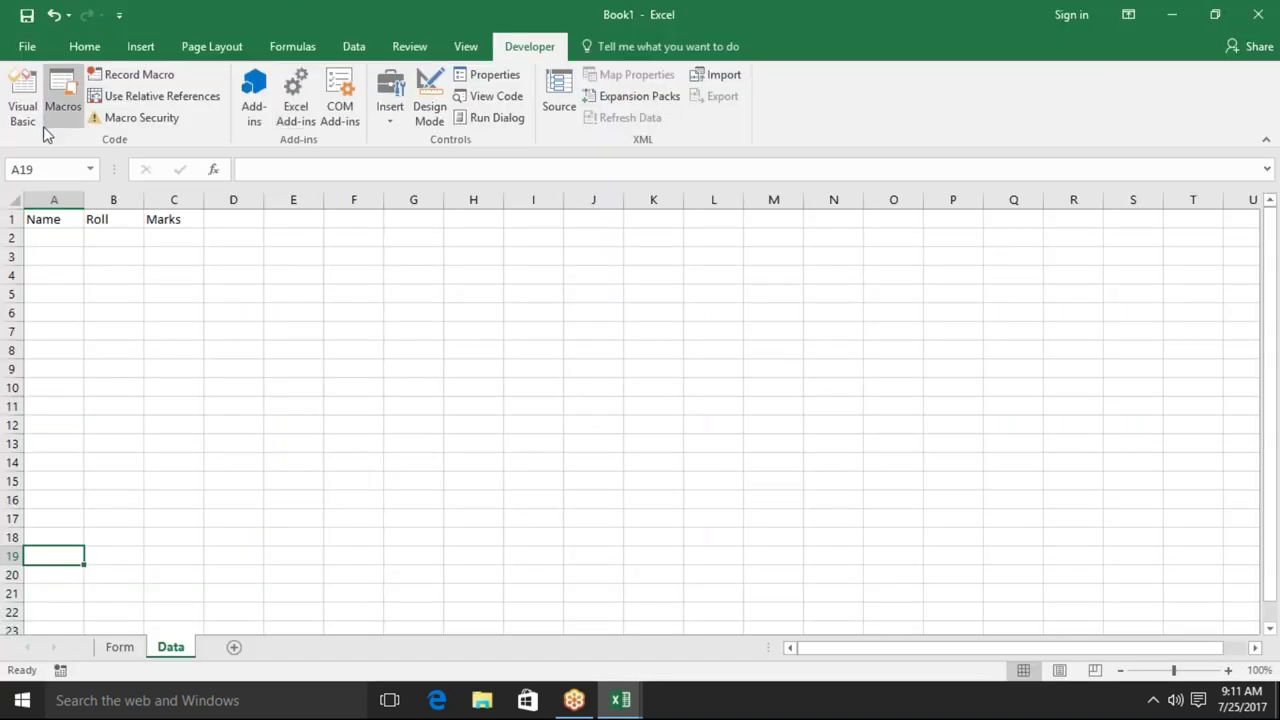
# Jump to A65000 via the Name Box, return to A1, then append .offset(1,0).value in the code.
pyautogui.click(42, 162)
pyautogui.write('a65000')
pyautogui.press('Return')
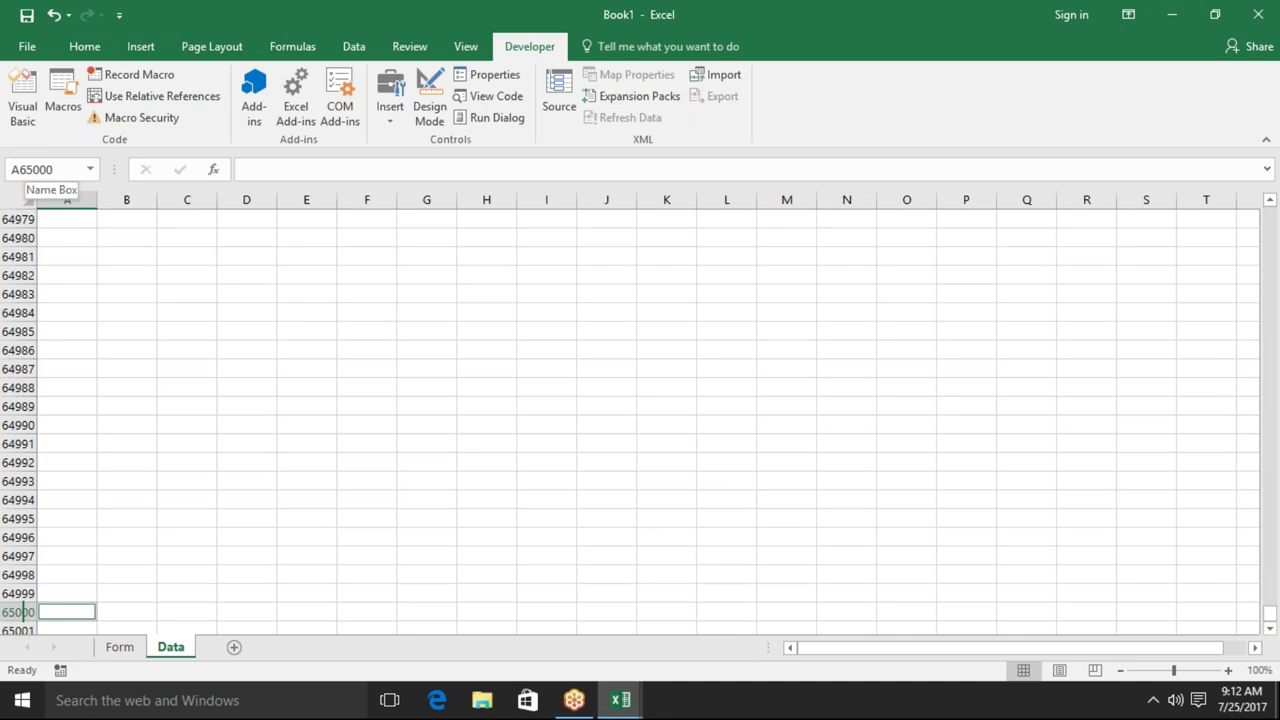
pyautogui.hotkey('ctrl', 'Home')
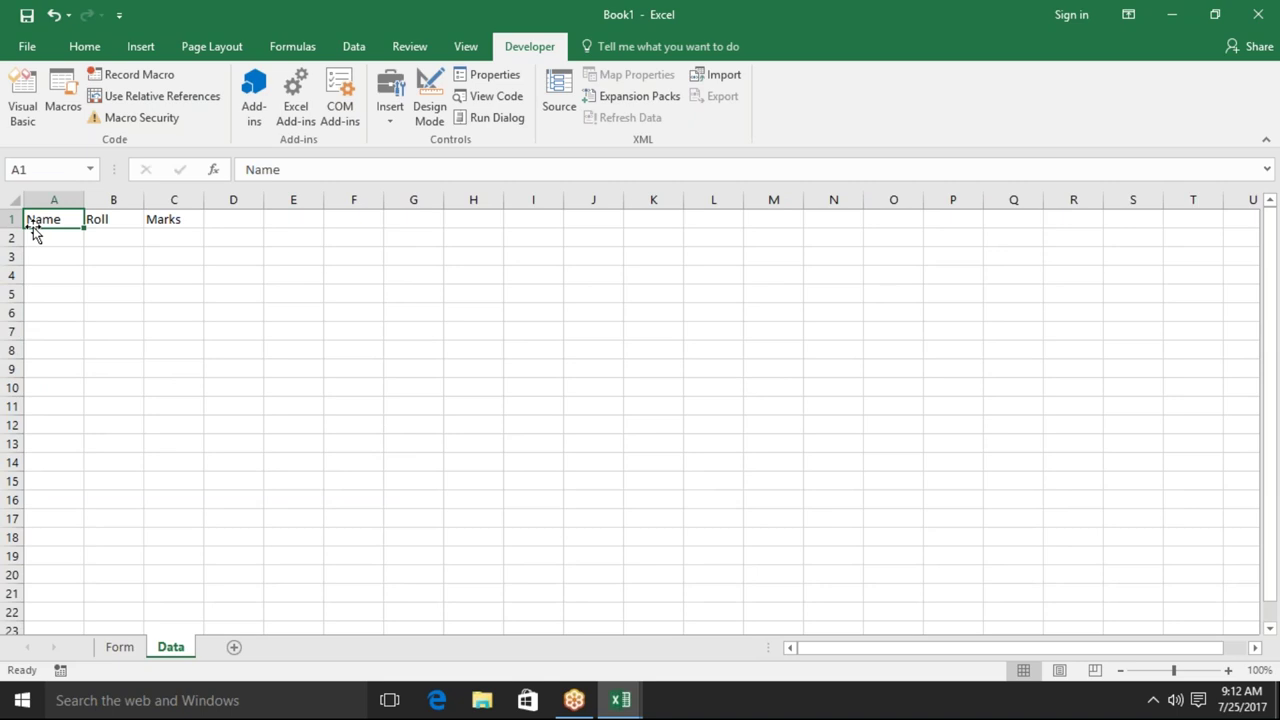
pyautogui.press('Down')
pyautogui.press('Down')
pyautogui.press('Up')
pyautogui.press('Up')
pyautogui.hotkey('alt', 'F11')
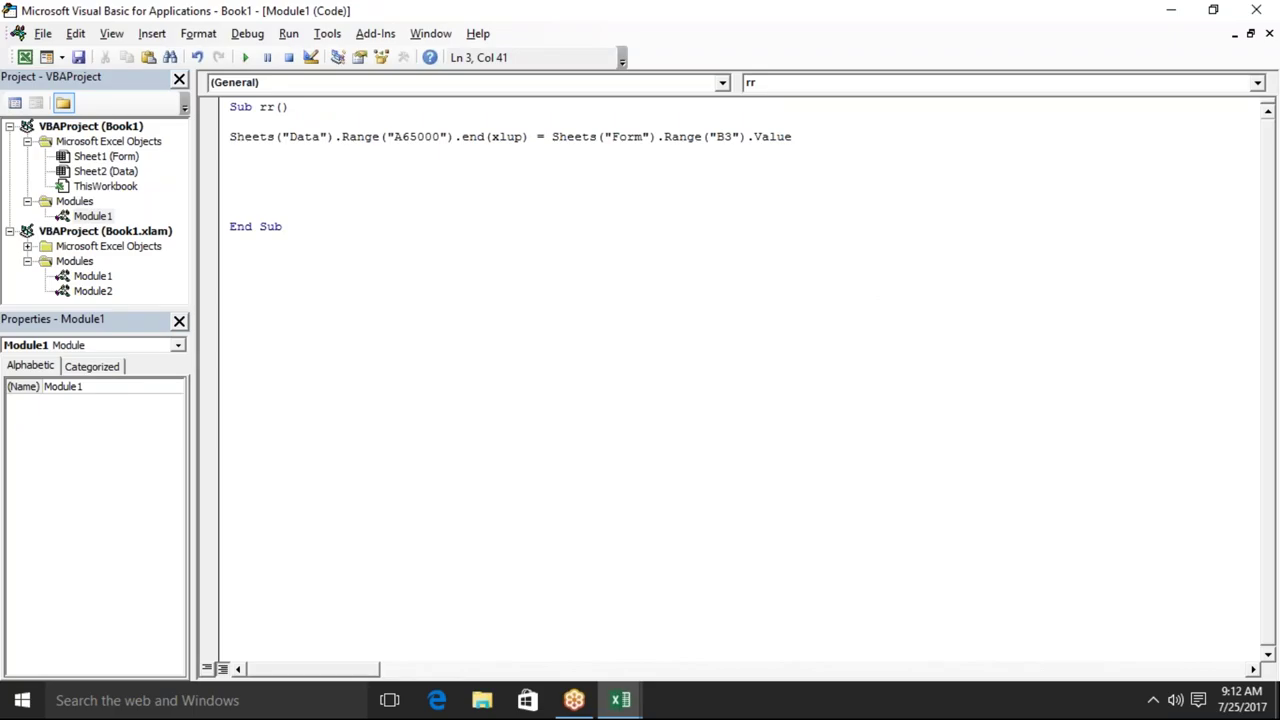
pyautogui.write('.of')
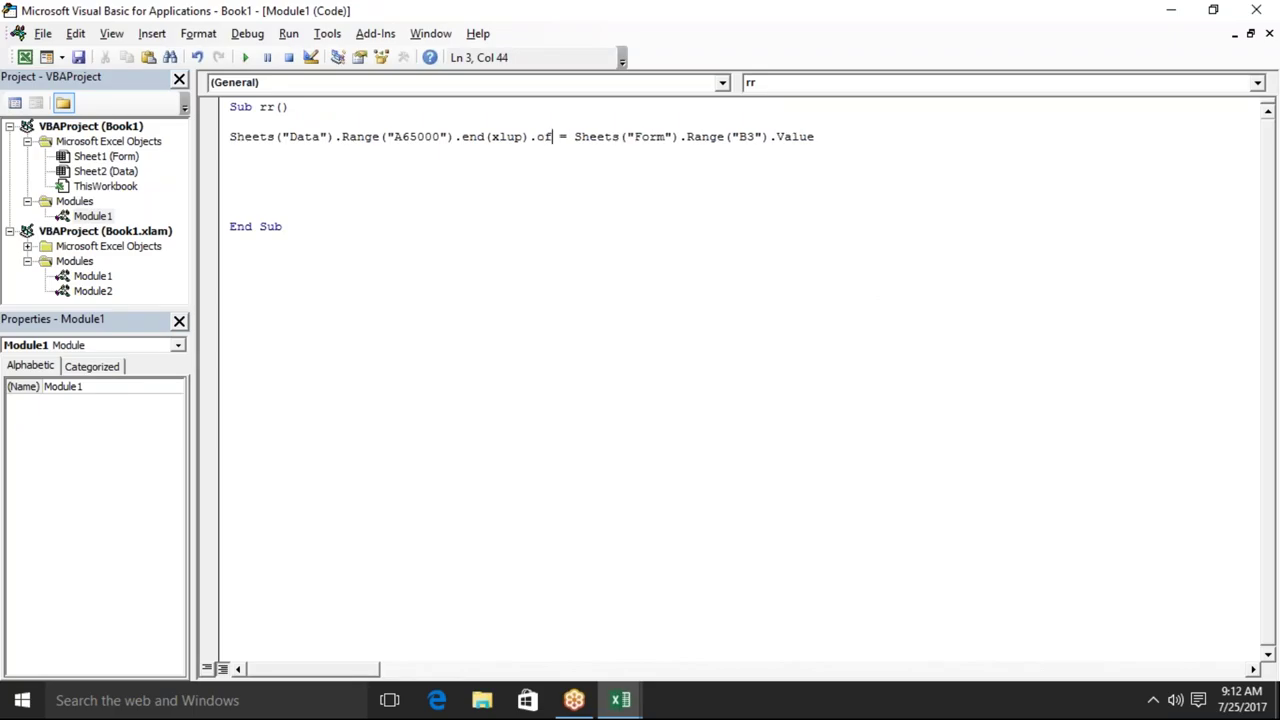
pyautogui.write('fset')
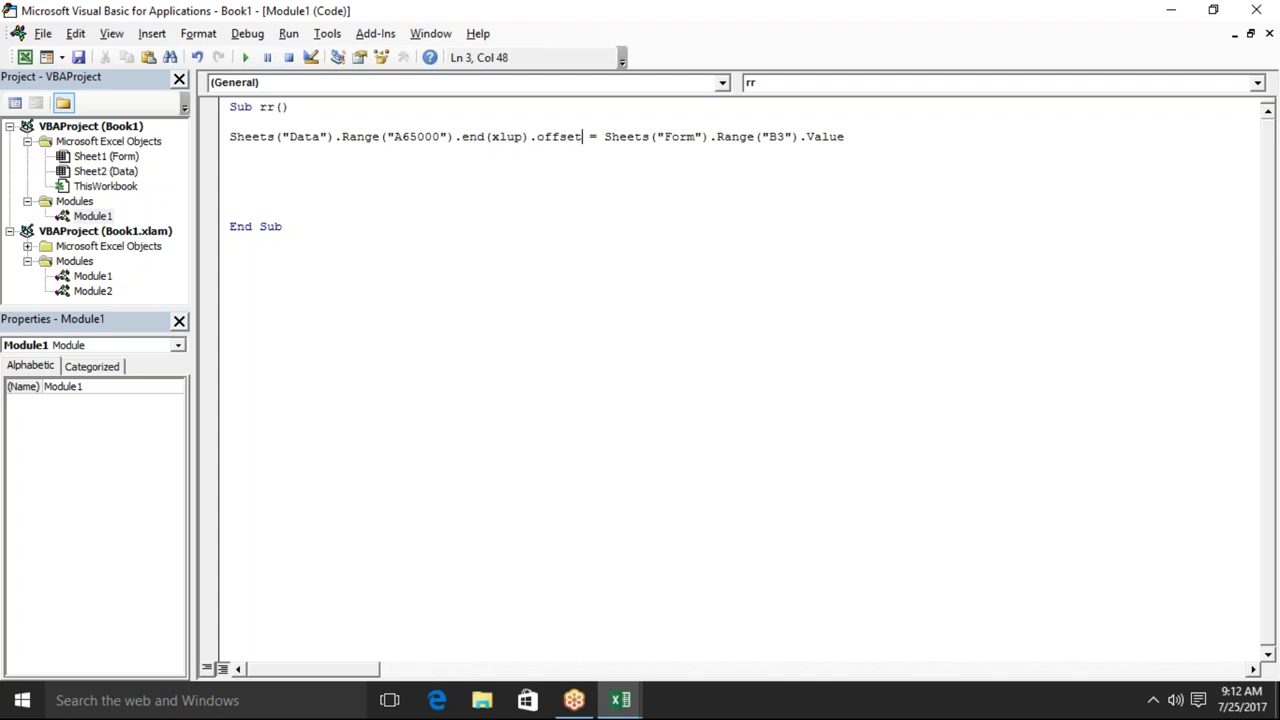
pyautogui.write('(')
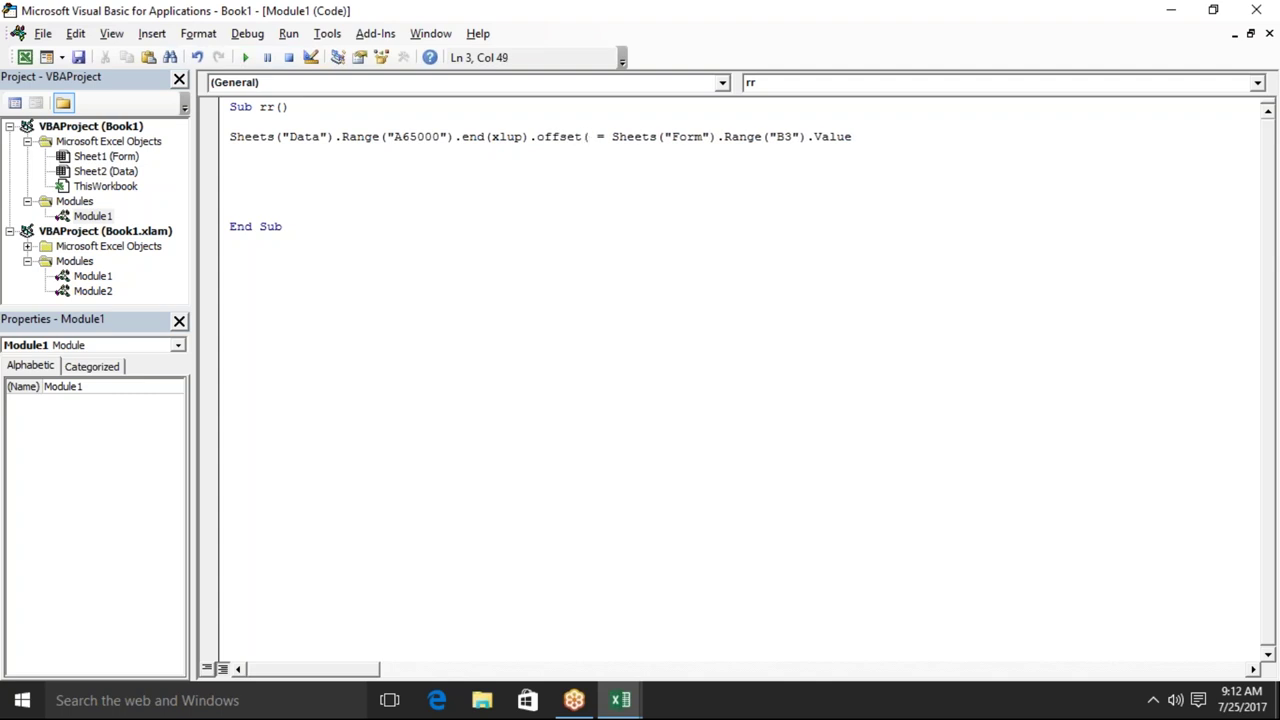
pyautogui.write('1,0)')
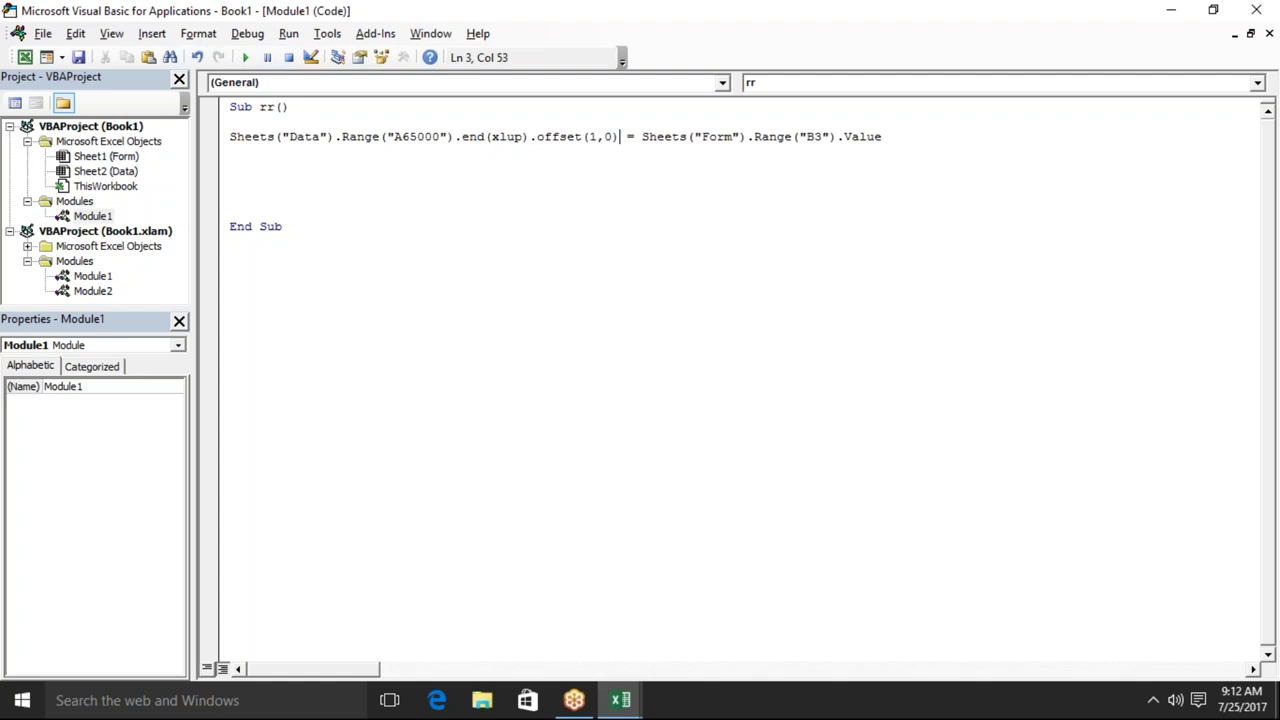
pyautogui.write('.value')
# Commit the edited line so it formats as .End(xlUp).Offset(1, 0).Value.
pyautogui.click(230, 181)
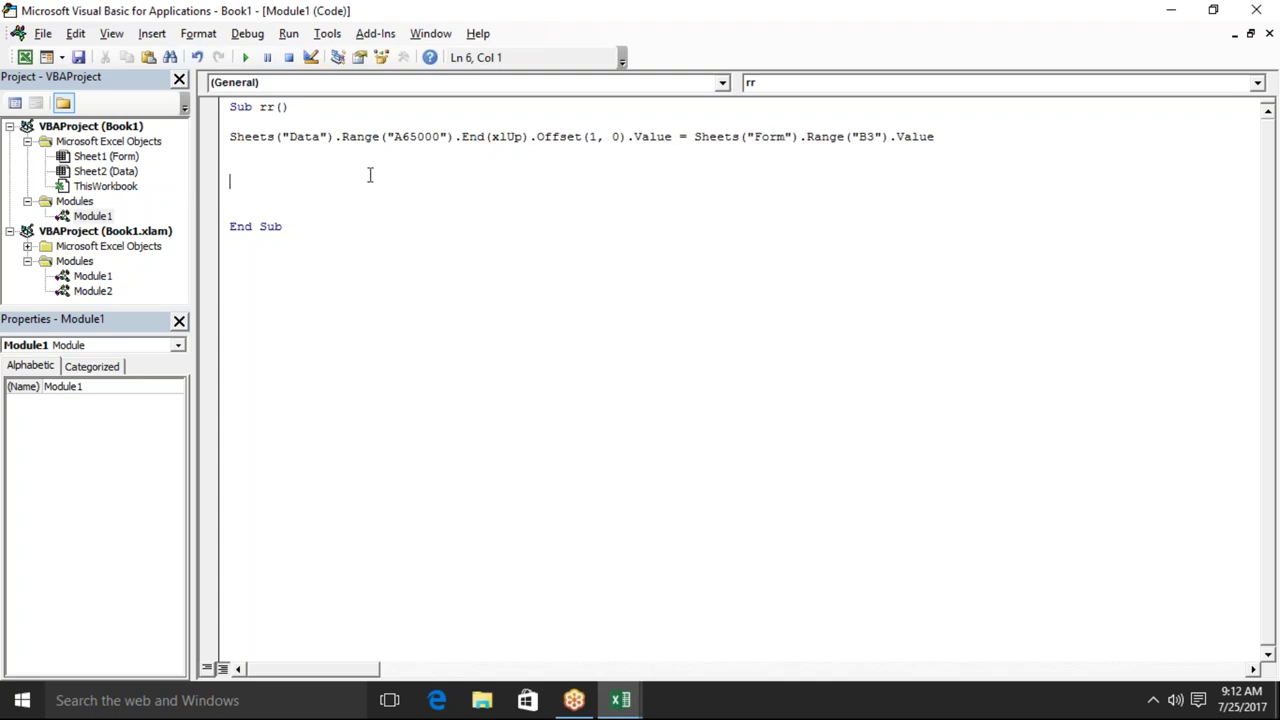
pyautogui.hotkey('alt', 'F11')
pyautogui.hotkey('alt', 'F11')
pyautogui.click(492, 136)
pyautogui.hotkey('alt', 'F11')
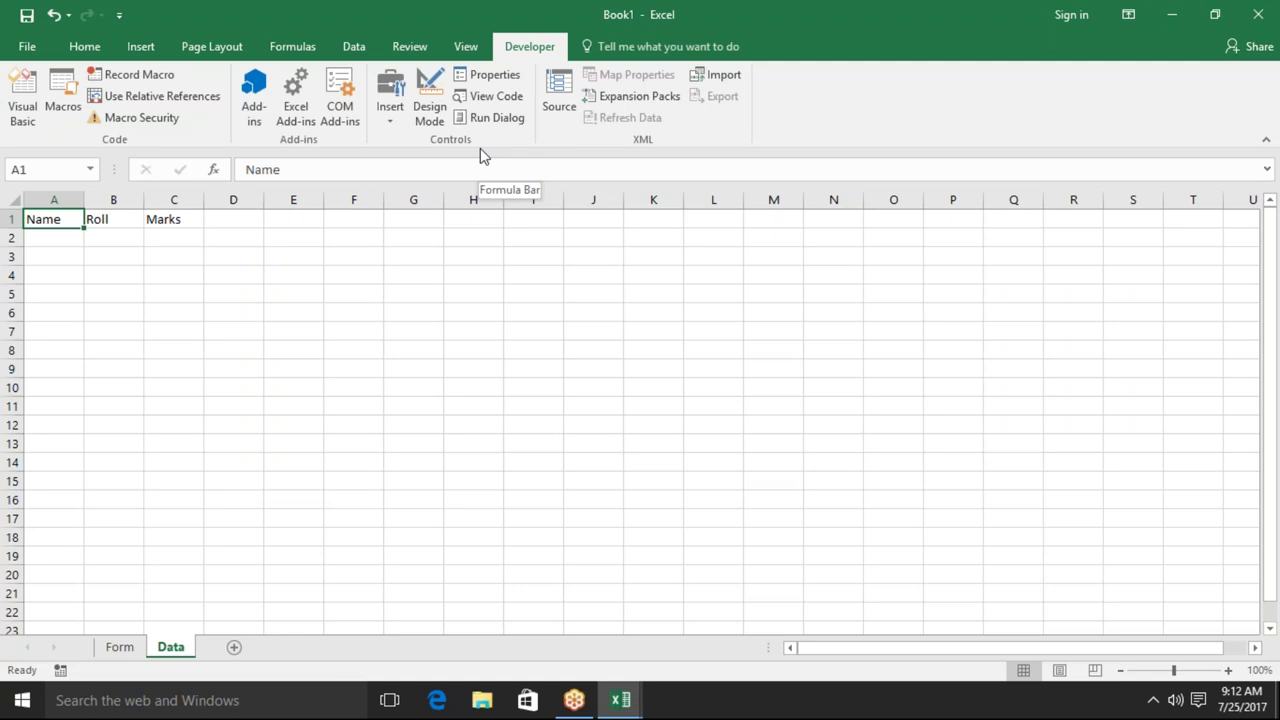
# Enter a sample name in the Form's B3 and the same name in Data's A2.
pyautogui.press('Down')
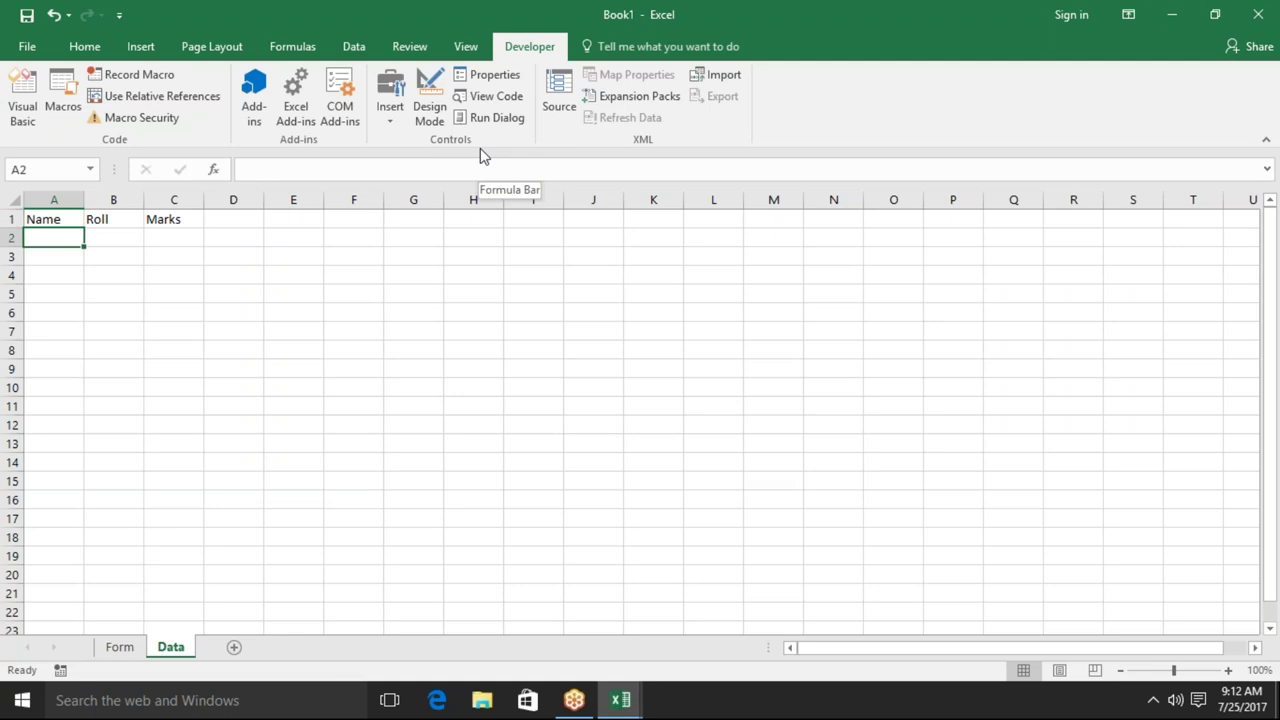
pyautogui.click(121, 647)
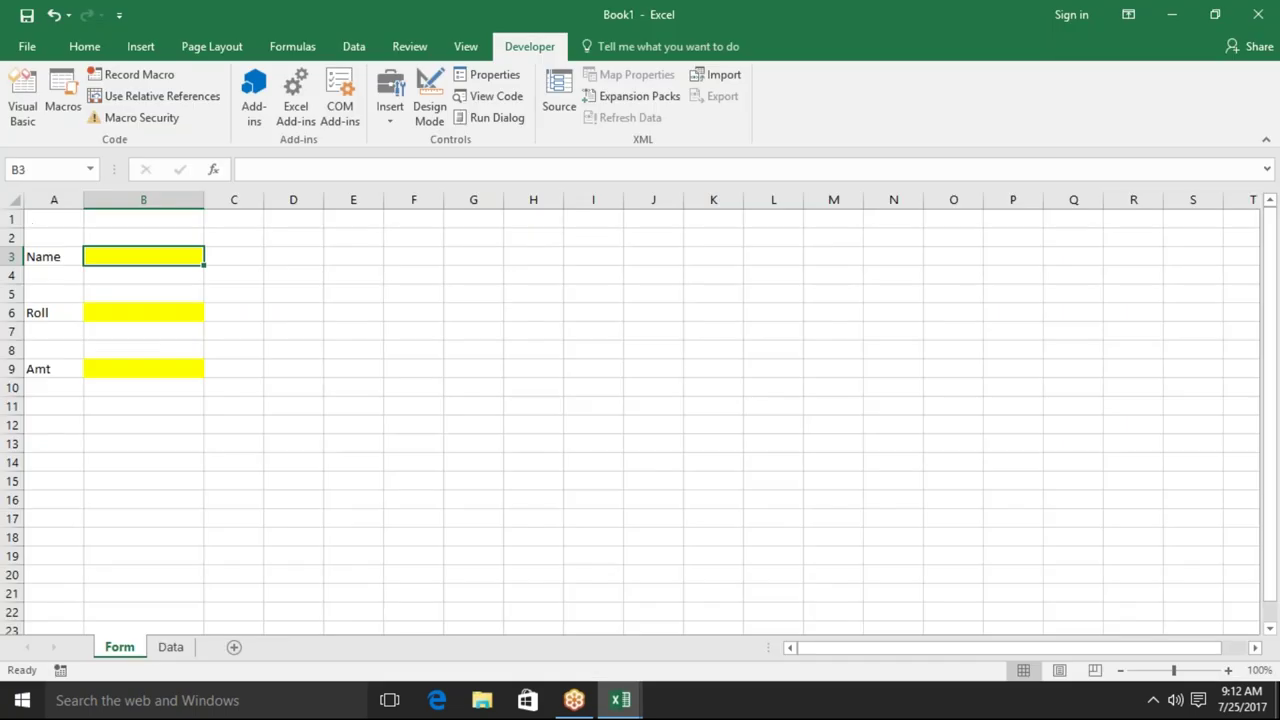
pyautogui.write('Puja')
pyautogui.click(137, 290)
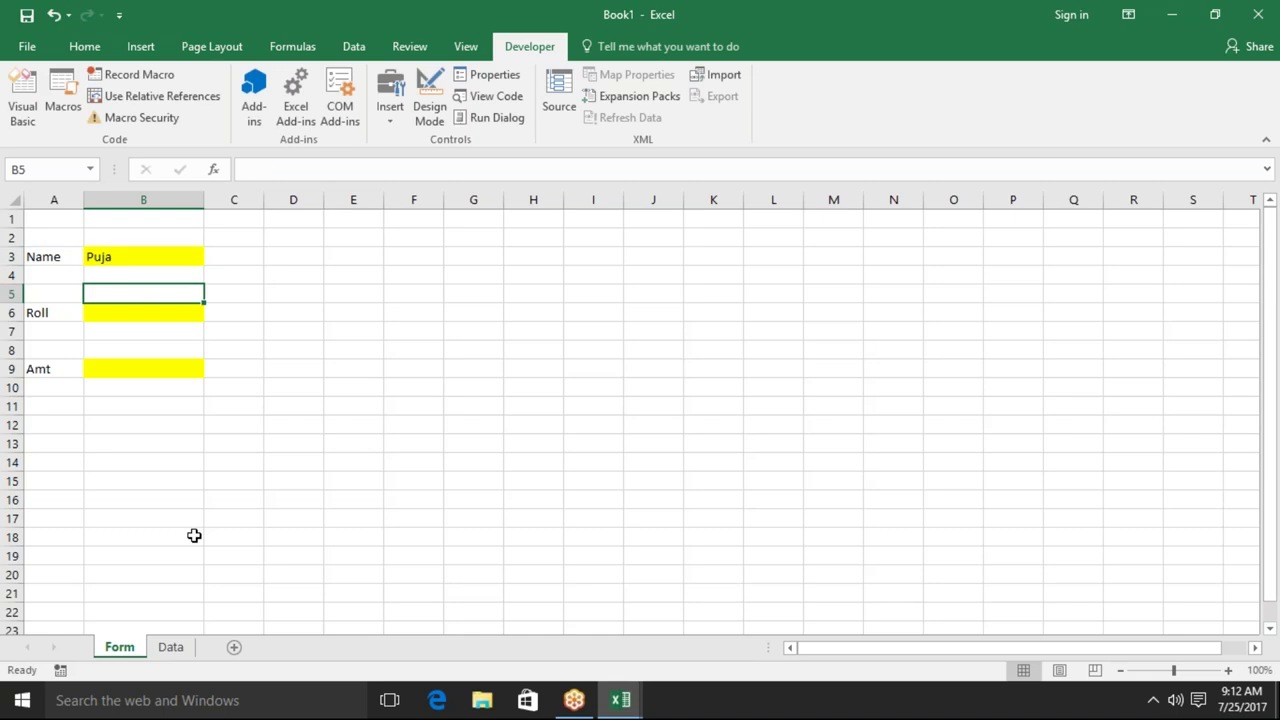
pyautogui.click(171, 652)
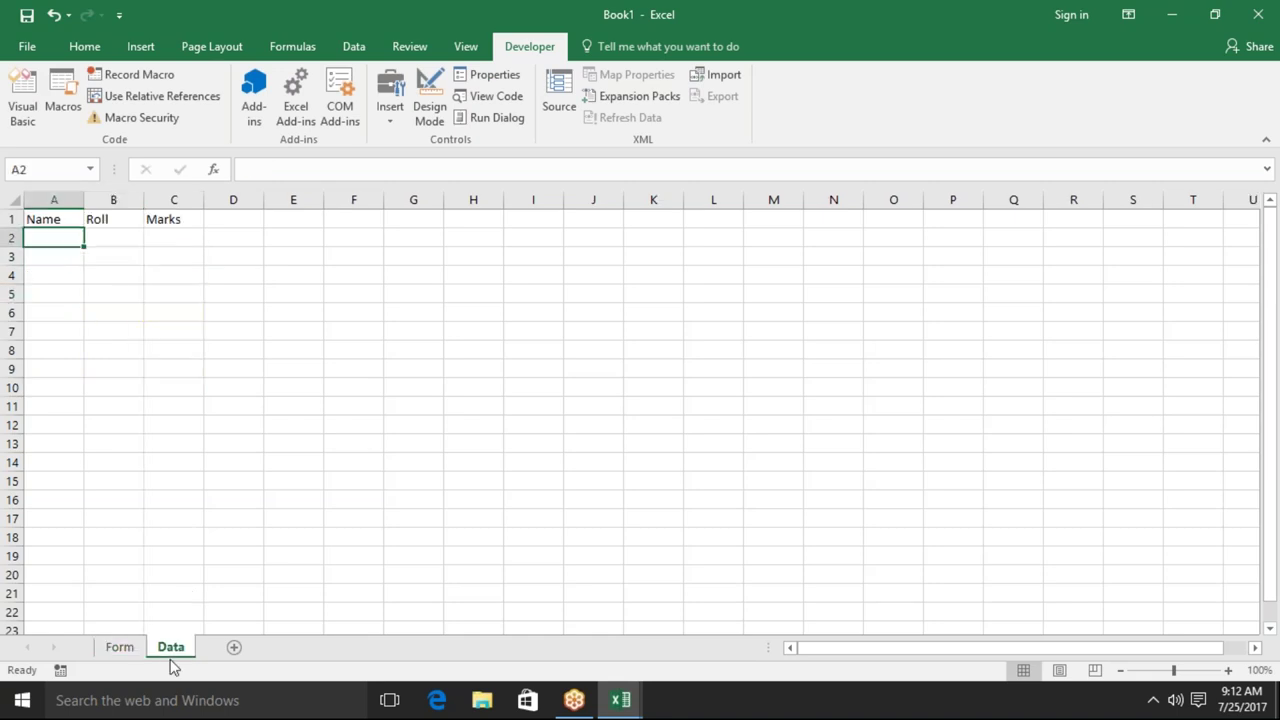
pyautogui.write('Puja')
pyautogui.click(110, 464)
# Replace the Form's B3 with a second sample name and log it into Data's A3.
pyautogui.click(132, 647)
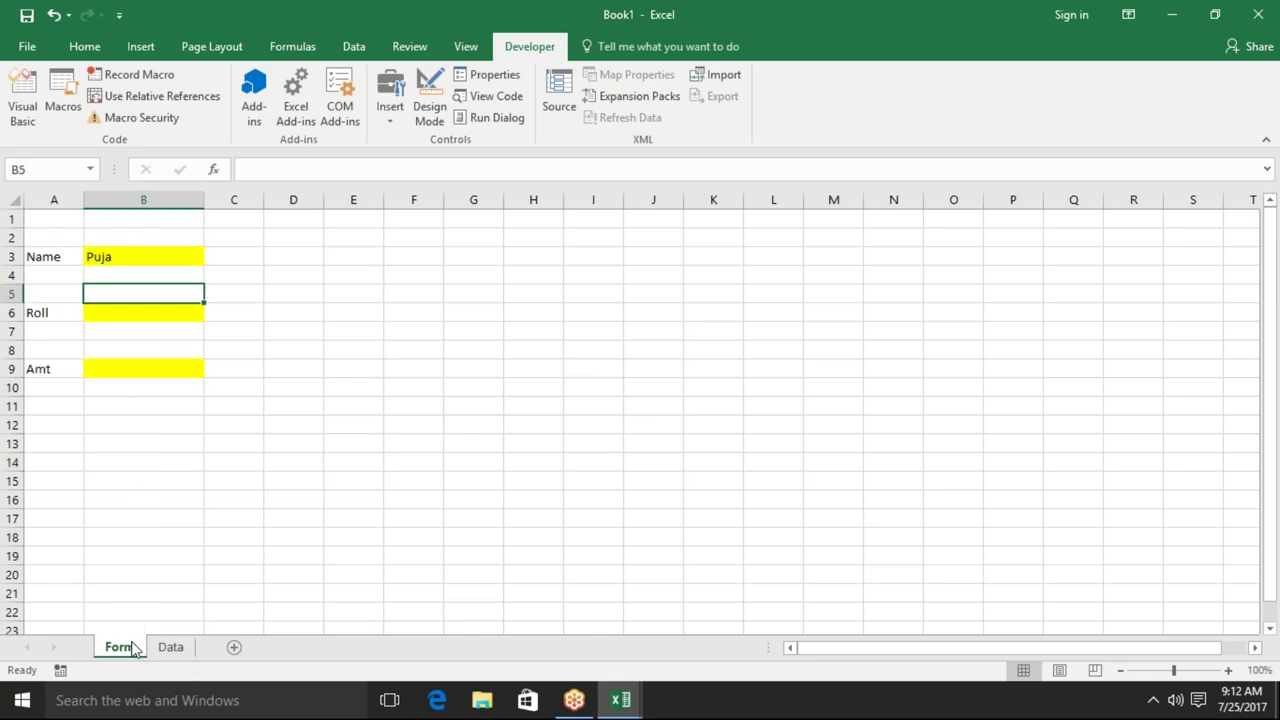
pyautogui.click(106, 256)
pyautogui.write('Manish')
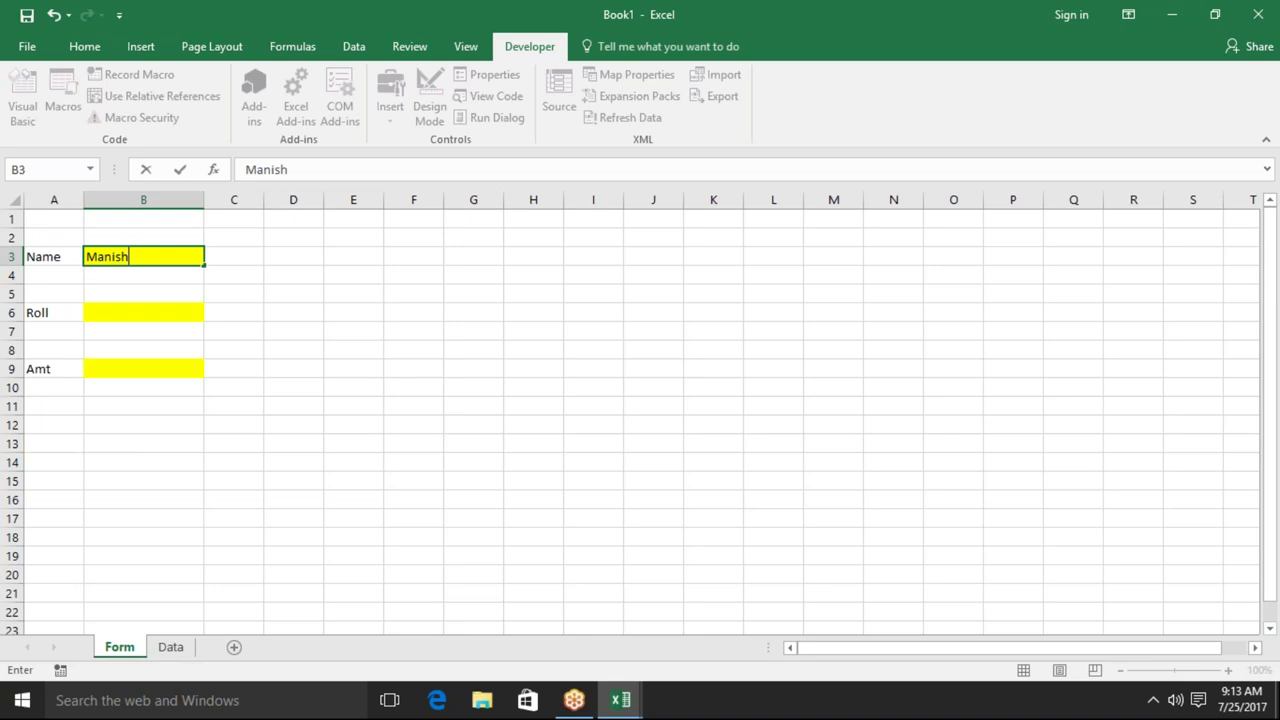
pyautogui.click(128, 292)
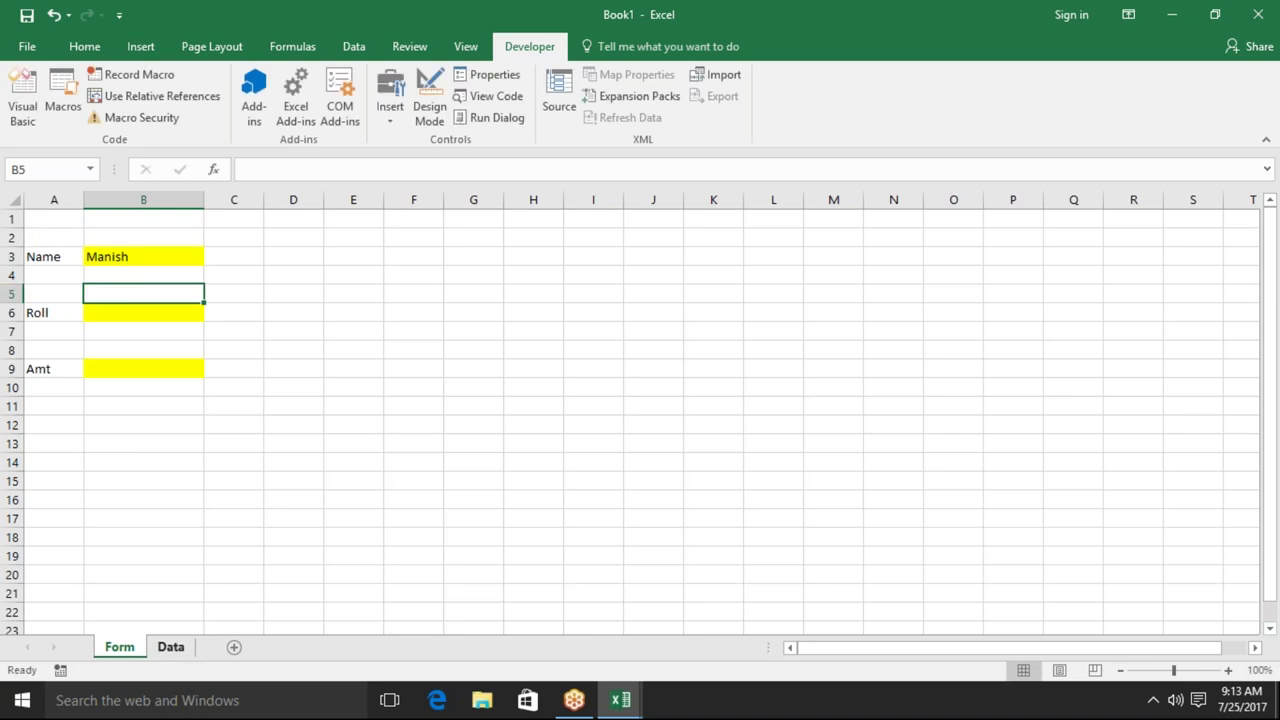
pyautogui.click(168, 648)
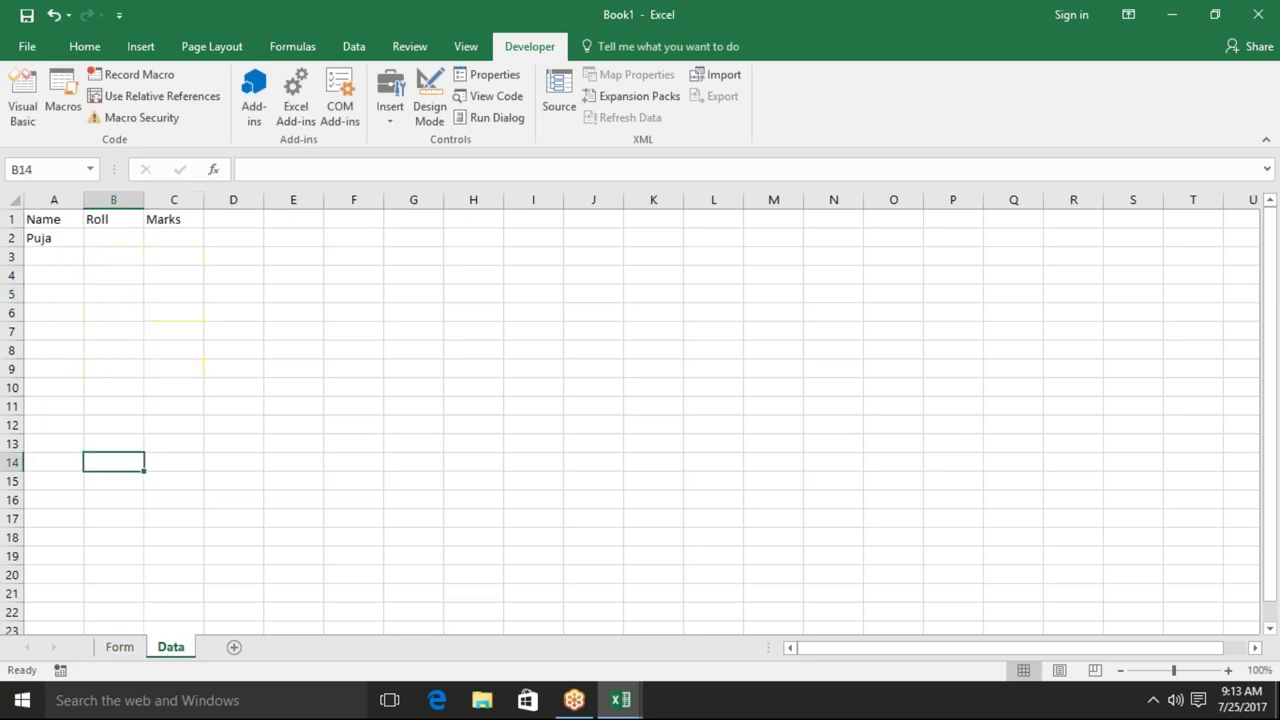
pyautogui.click(43, 240)
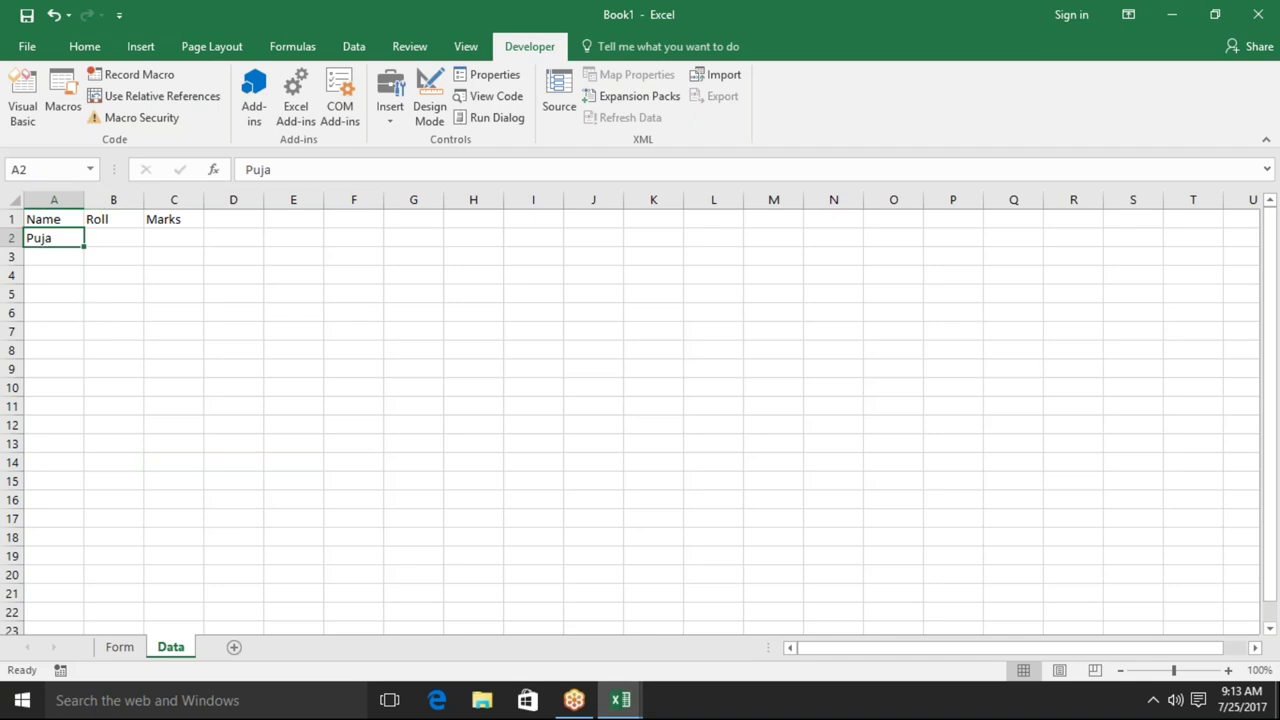
pyautogui.click(50, 483)
pyautogui.press('Up')
pyautogui.press('Up')
pyautogui.press('Up')
pyautogui.press('Up')
pyautogui.press('Up')
pyautogui.press('Up')
pyautogui.press('Up')
pyautogui.press('Down')
pyautogui.press('Down')
pyautogui.write('Manish')
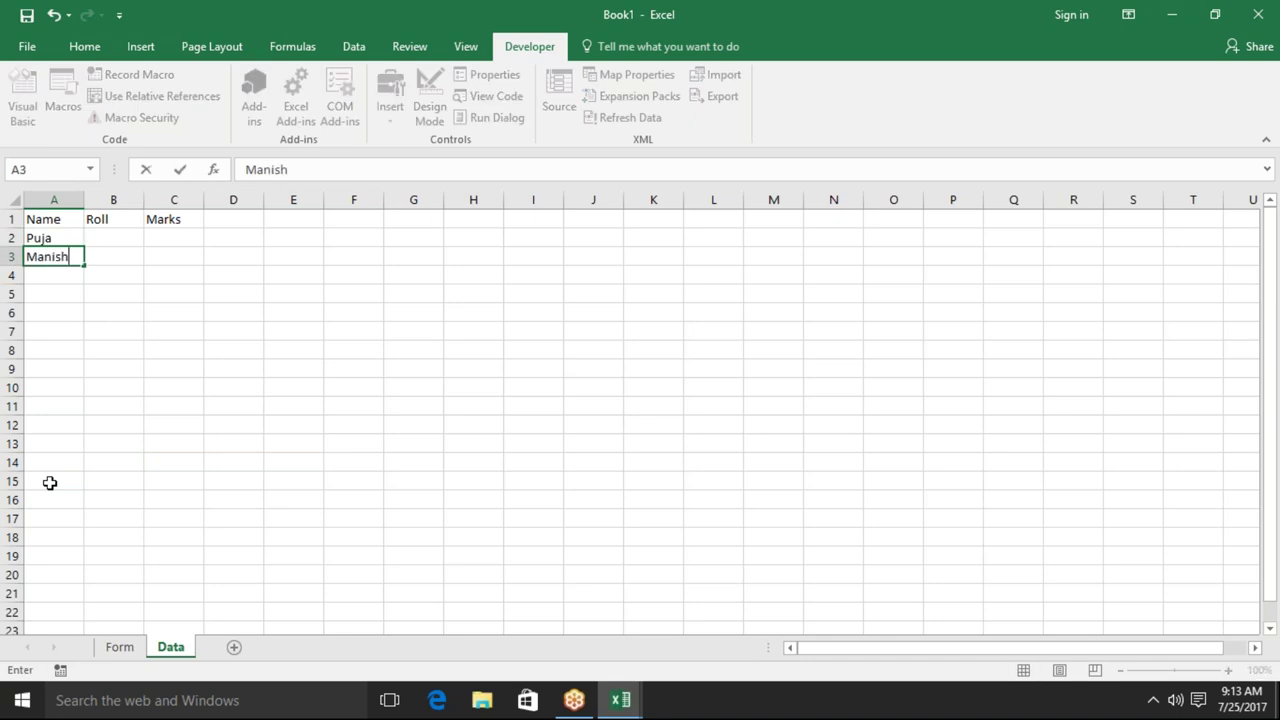
pyautogui.press('Return')
# Clear the test names from Data A2:A3 and go back to the macro code.
pyautogui.press('Up')
pyautogui.press('Up')
pyautogui.hotkey('shift', 'Down')
pyautogui.press('Delete')
pyautogui.hotkey('alt', 'F11')
pyautogui.hotkey('alt', 'Tab')
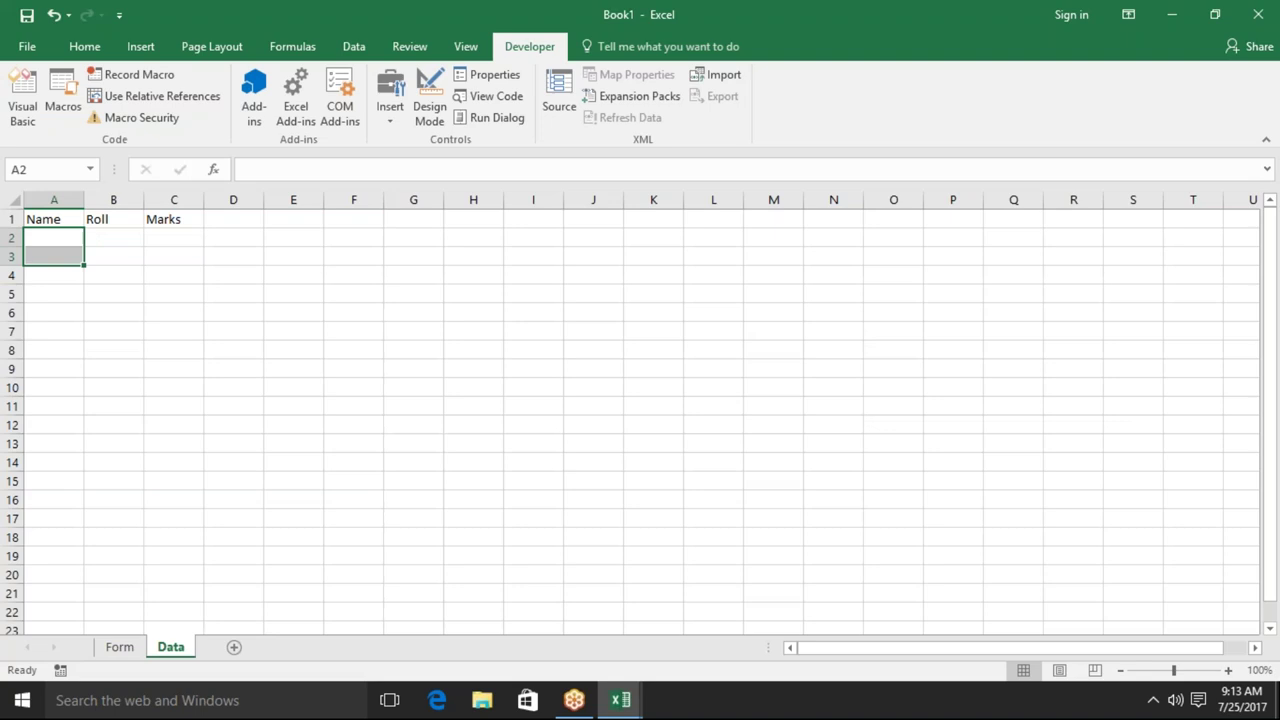
pyautogui.click(119, 648)
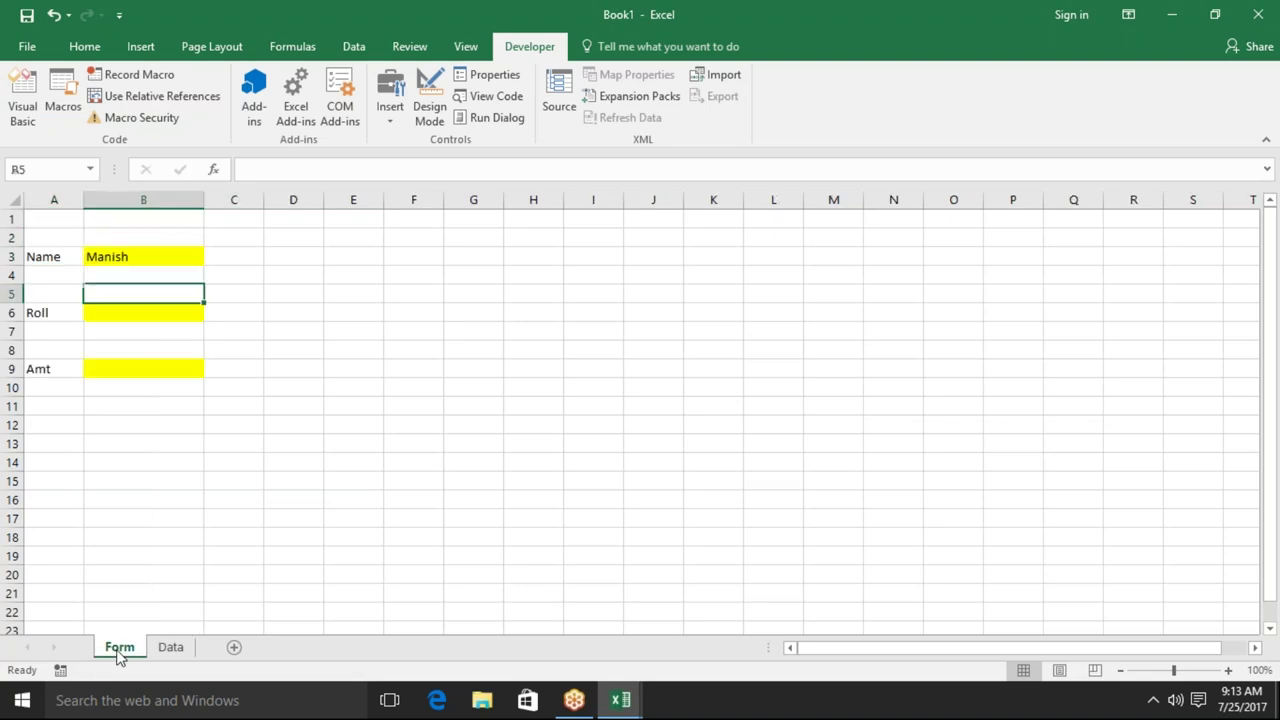
pyautogui.hotkey('alt', 'F11')
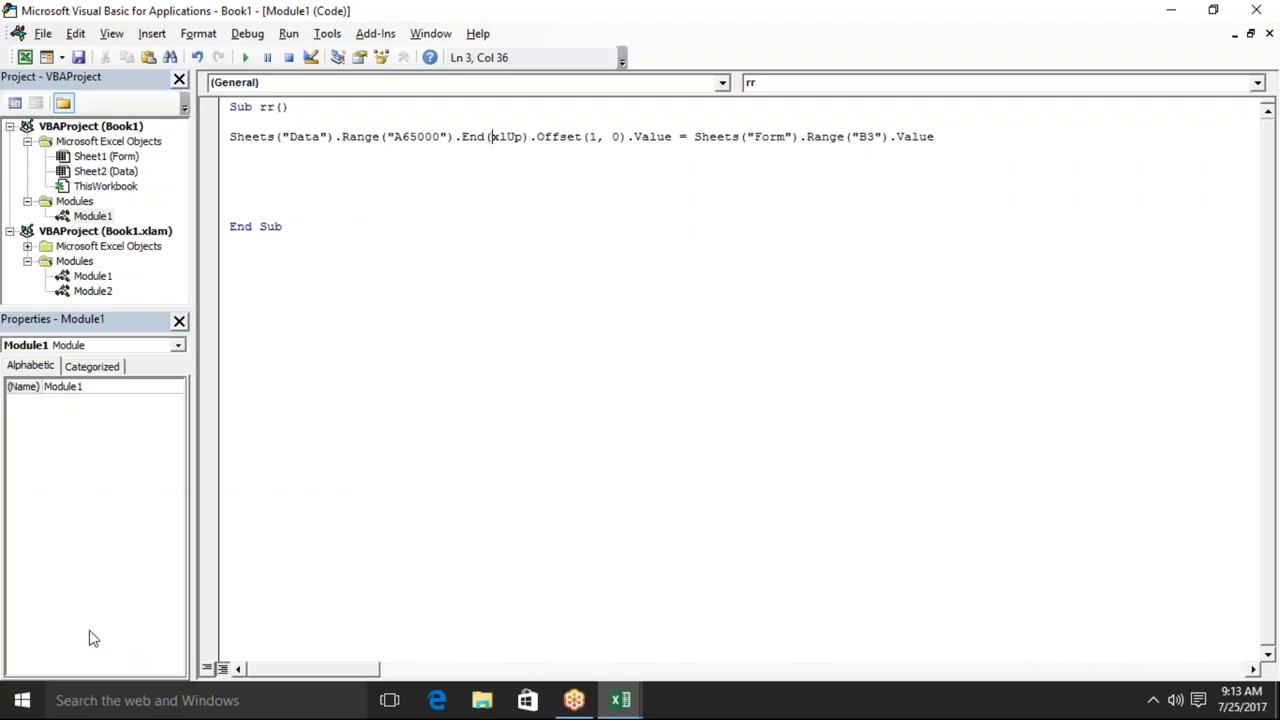
# Duplicate the Sheets copy statement on the line below.
pyautogui.click(228, 140)
pyautogui.hotkey('shift', 'Down')
pyautogui.hotkey('ctrl', 'c')
pyautogui.hotkey('ctrl', 'v')
pyautogui.hotkey('ctrl', 'v')
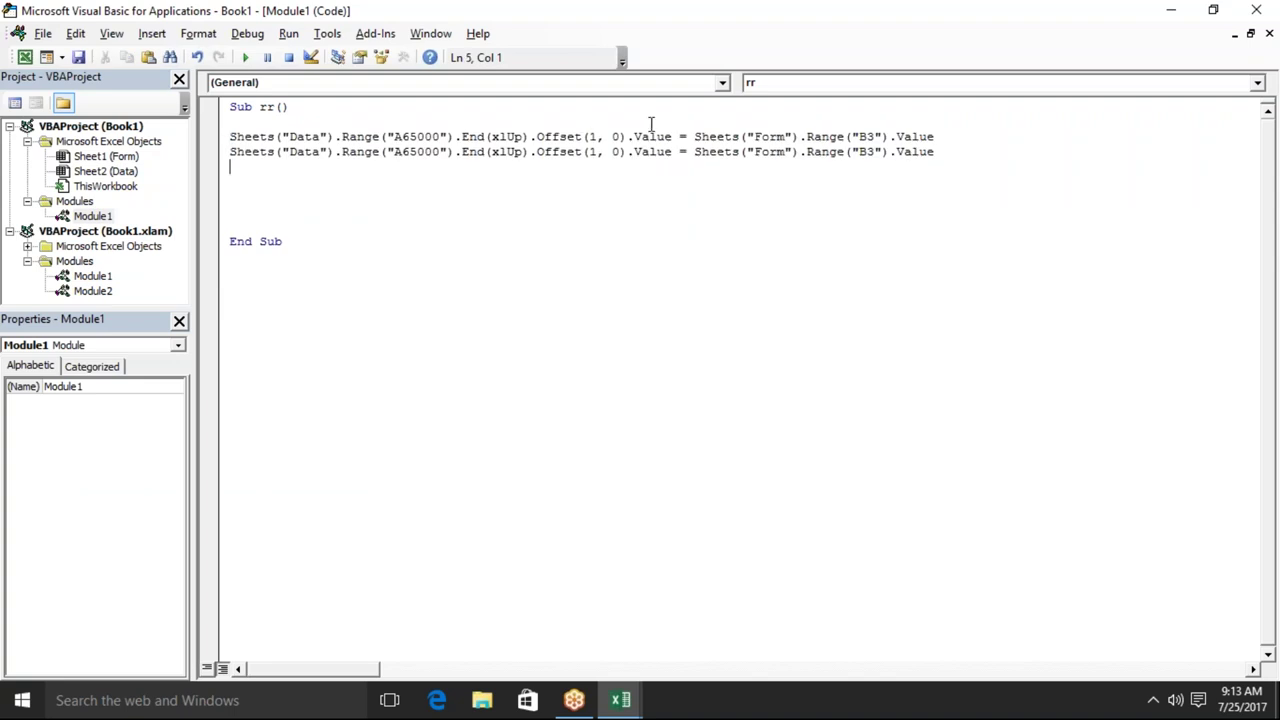
# Change the duplicated line's Offset(1, 0) to Offset(0, 1) and return to Excel.
pyautogui.click(595, 152)
pyautogui.press('BackSpace')
pyautogui.write('0')
pyautogui.press('Delete')
pyautogui.write('1')
pyautogui.click(629, 179)
pyautogui.click(603, 136)
pyautogui.click(611, 136)
pyautogui.click(252, 151)
pyautogui.hotkey('alt', 'F11')
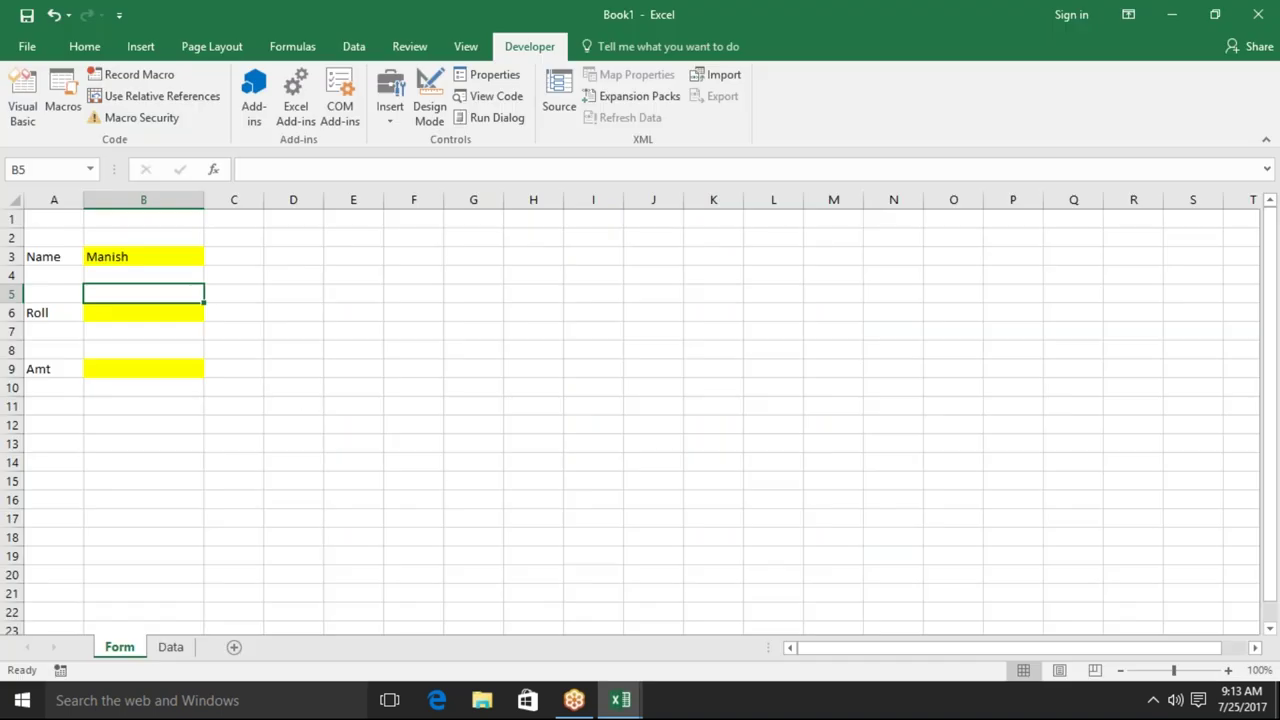
# On Data row 2, enter a sample name in A2, roll 1 in B2 and marks 65 in C2.
pyautogui.click(172, 647)
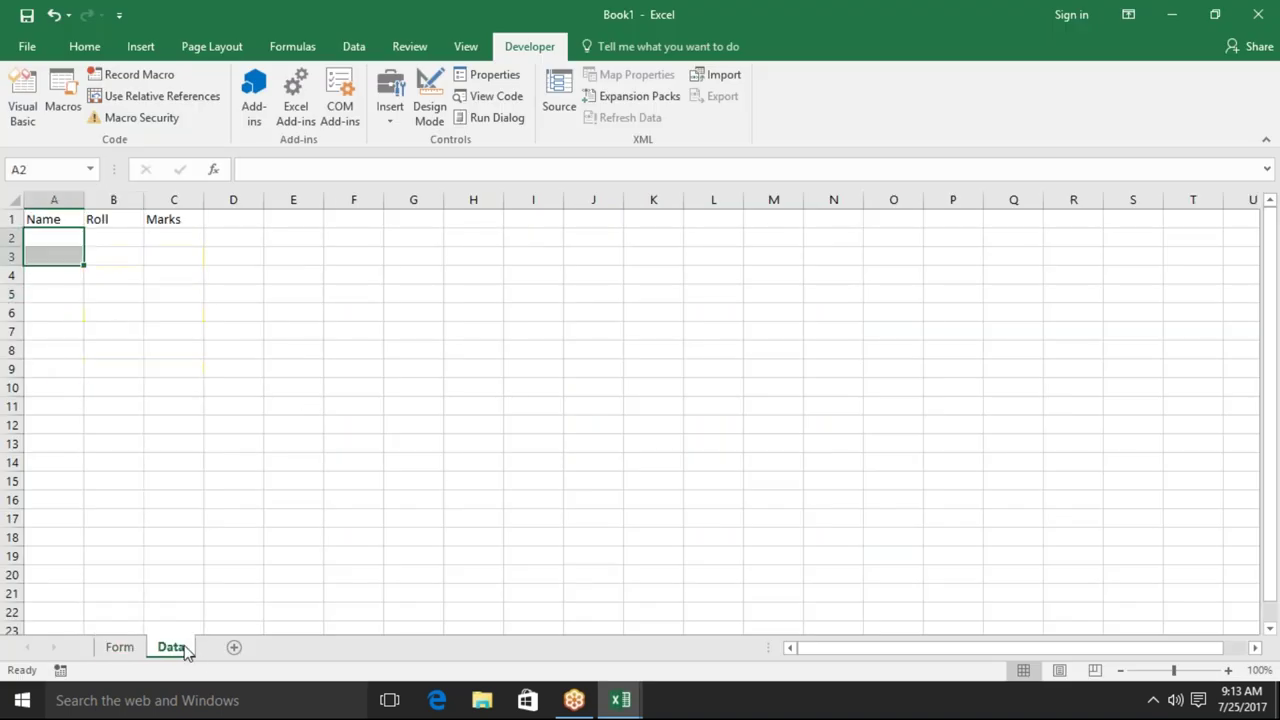
pyautogui.click(61, 234)
pyautogui.write('Puja')
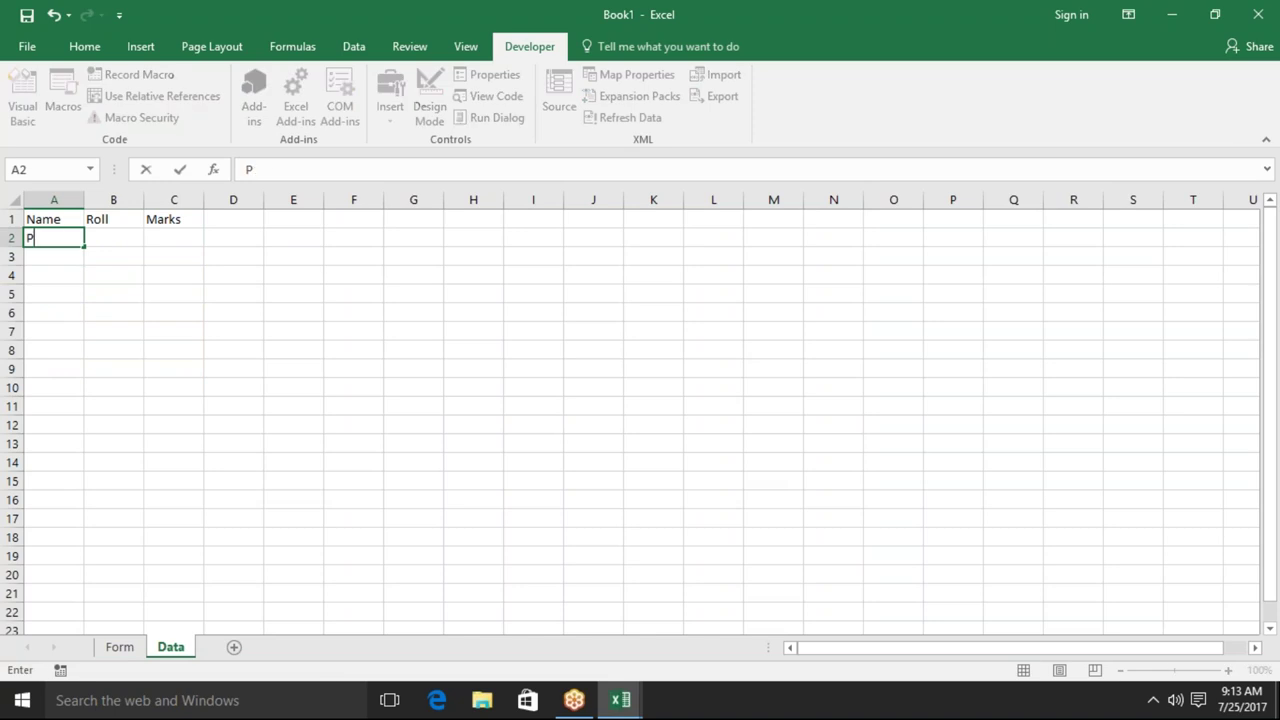
pyautogui.press('Return')
pyautogui.press('Return')
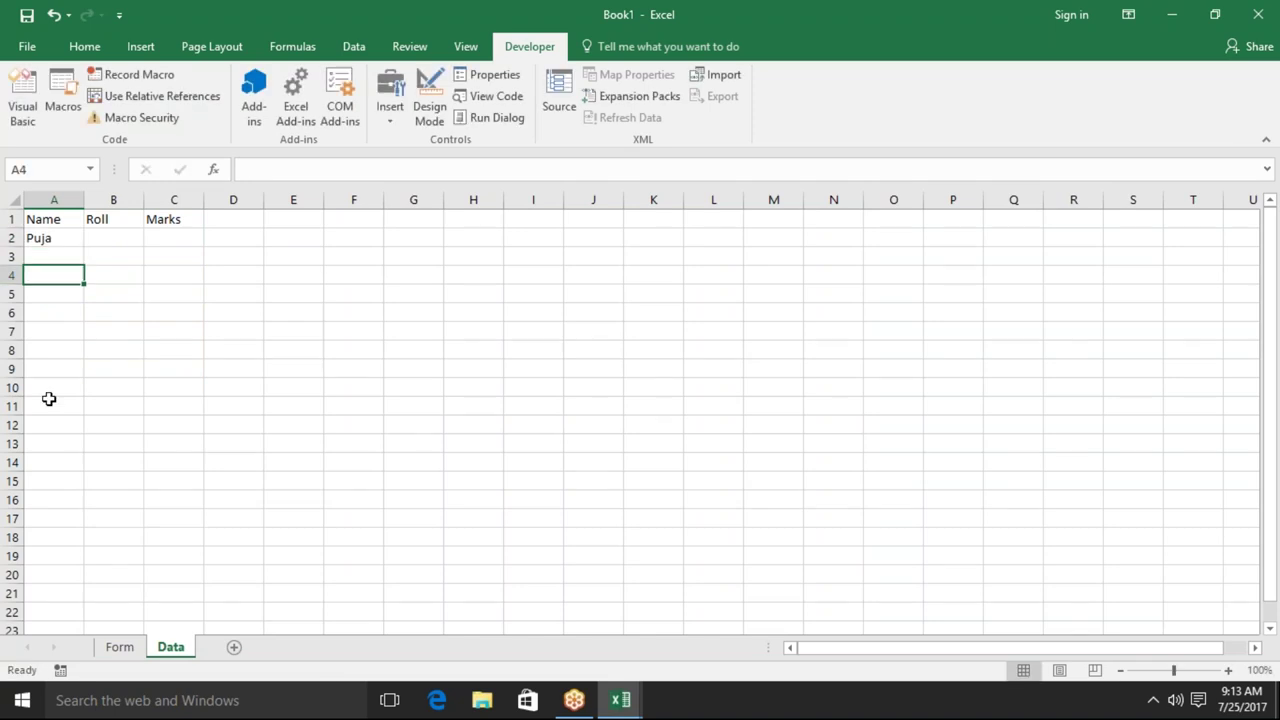
pyautogui.press('Up')
pyautogui.press('Up')
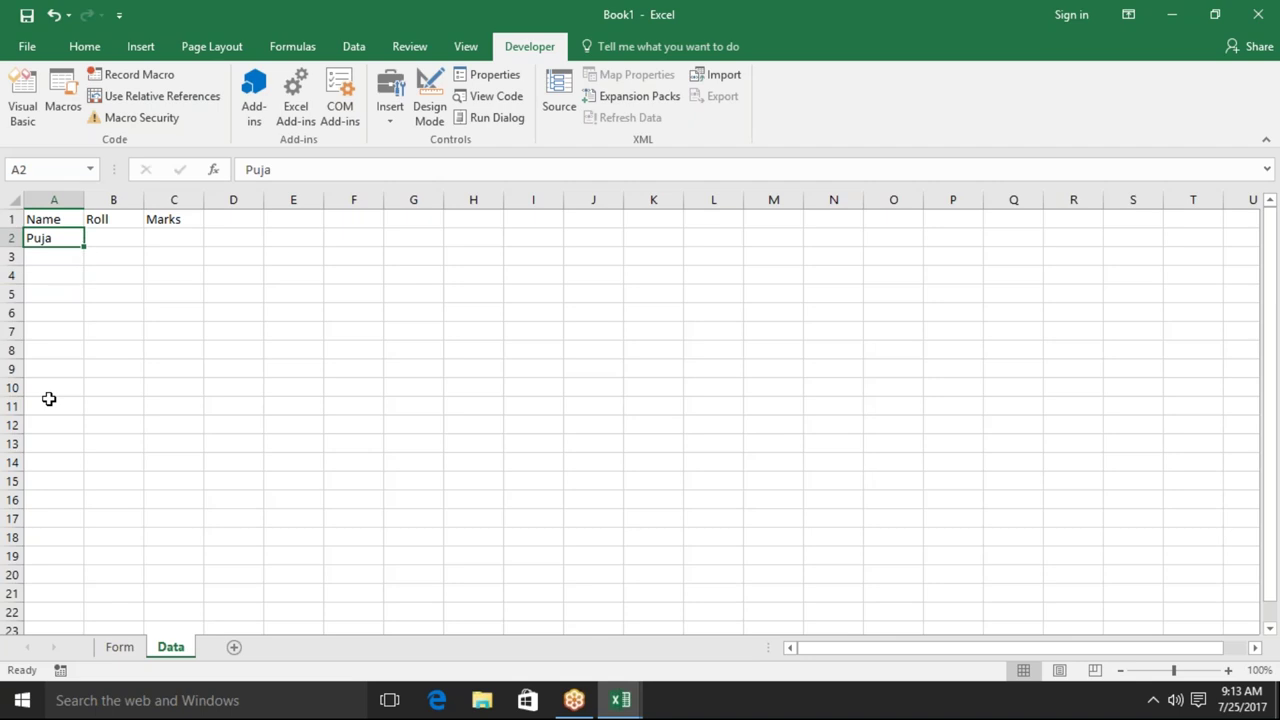
pyautogui.press('Tab')
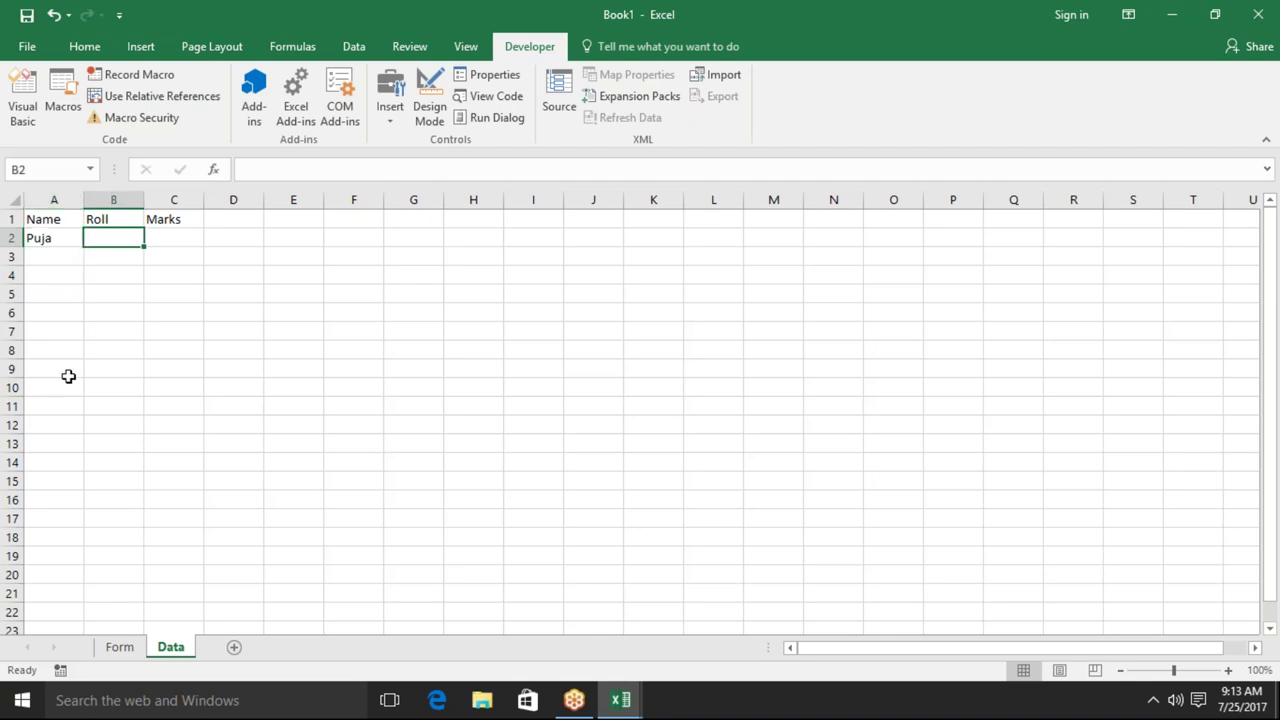
pyautogui.write('1')
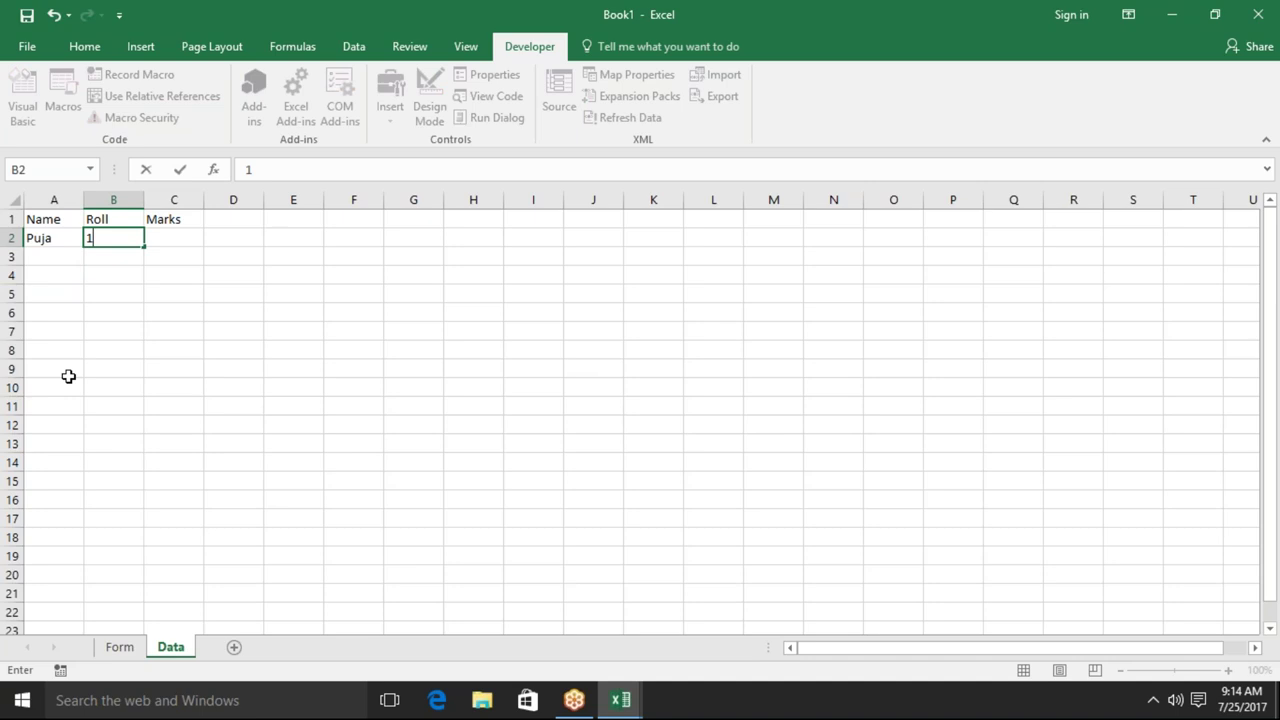
pyautogui.click(64, 390)
pyautogui.hotkey('ctrl', 'Up')
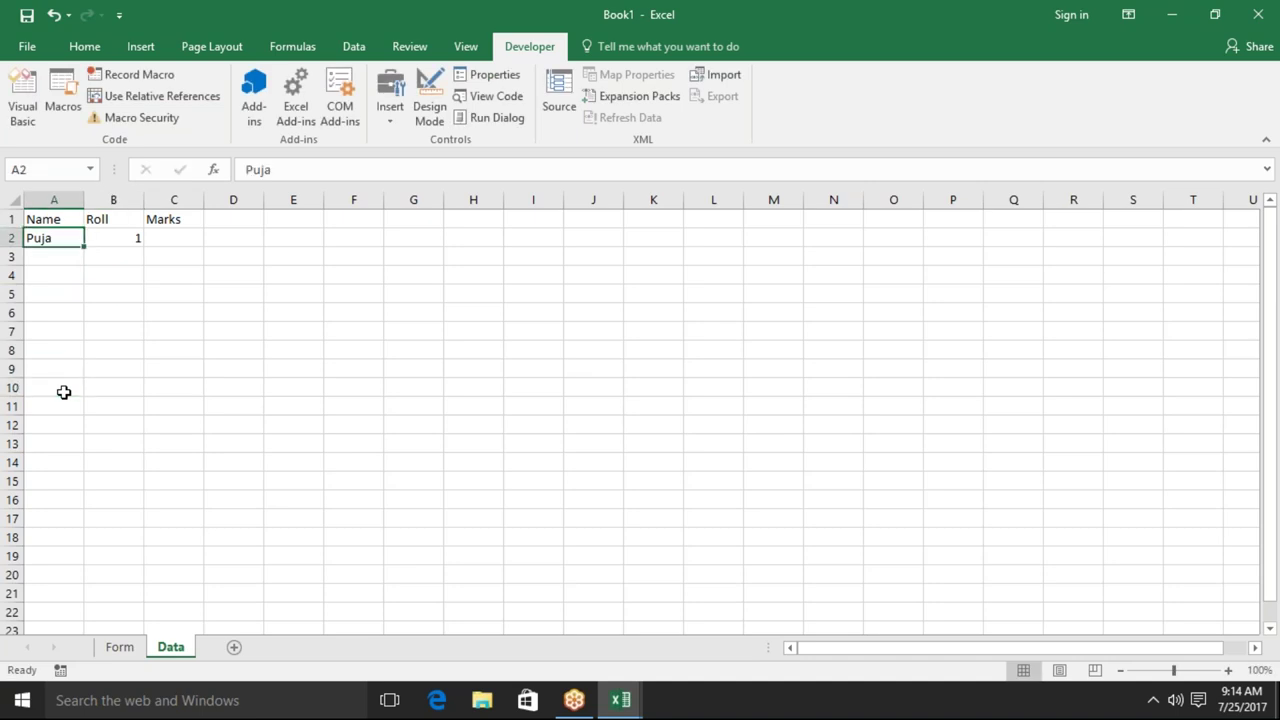
pyautogui.press('Tab')
pyautogui.press('Tab')
pyautogui.write('65')
pyautogui.press('Return')
pyautogui.hotkey('alt', 'F11')
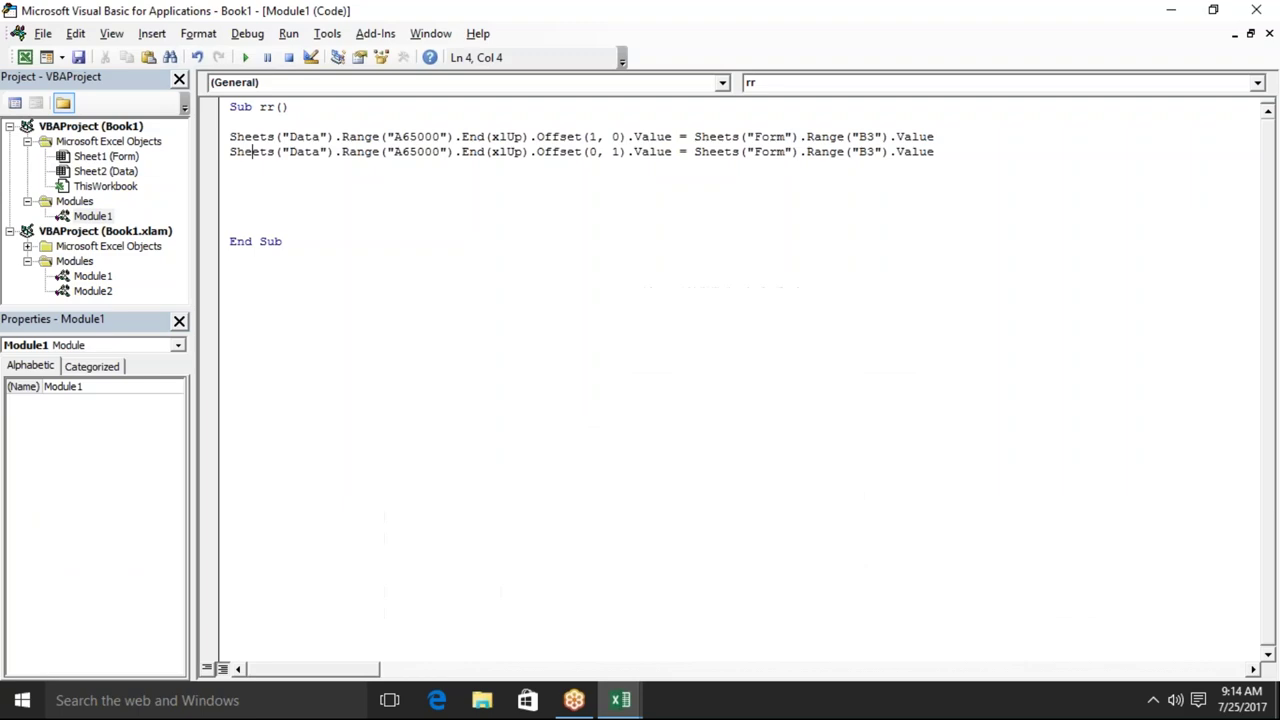
# Set the second line's column offset to 1 and check the Form's Roll cell B6.
pyautogui.click(620, 151)
pyautogui.press('BackSpace')
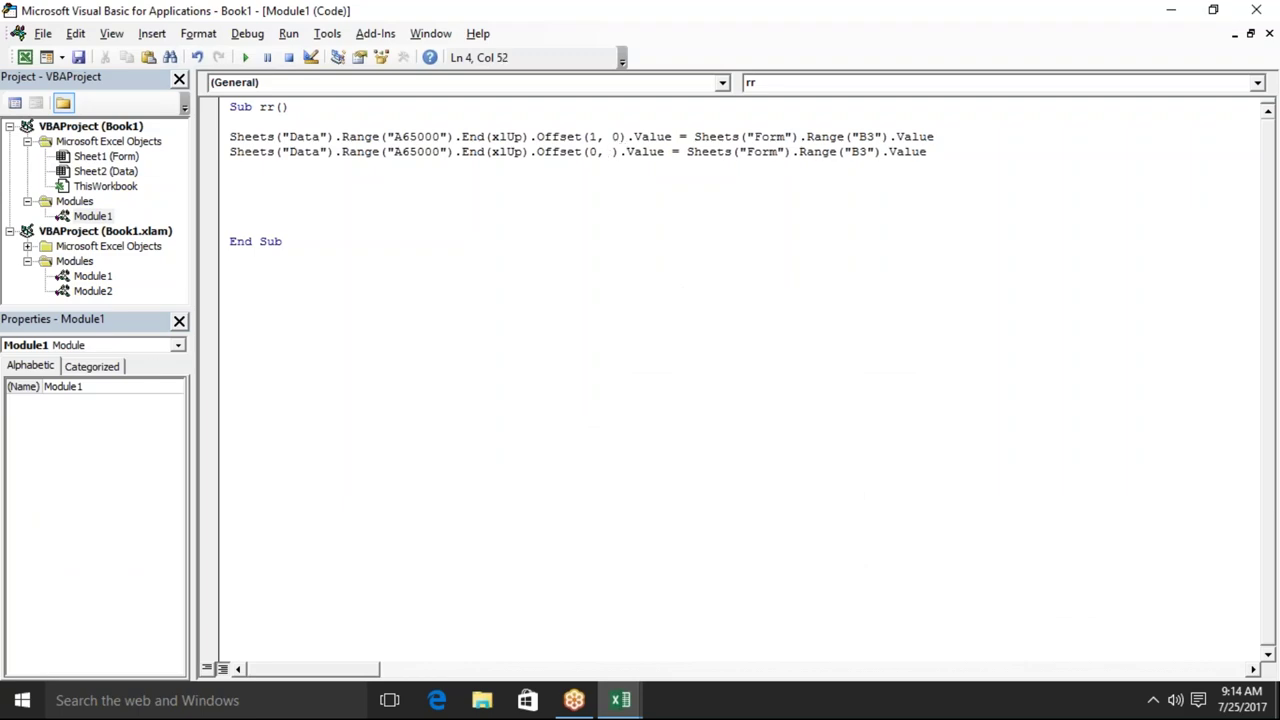
pyautogui.write('1')
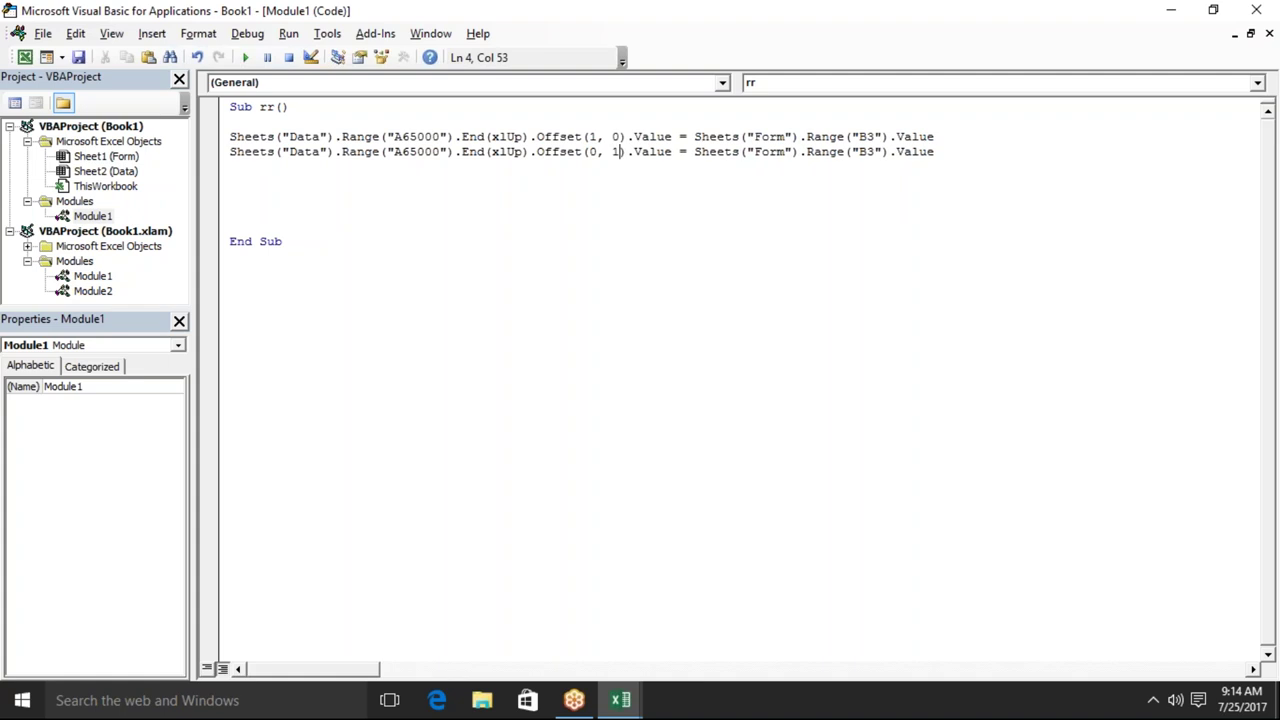
pyautogui.hotkey('alt', 'Tab')
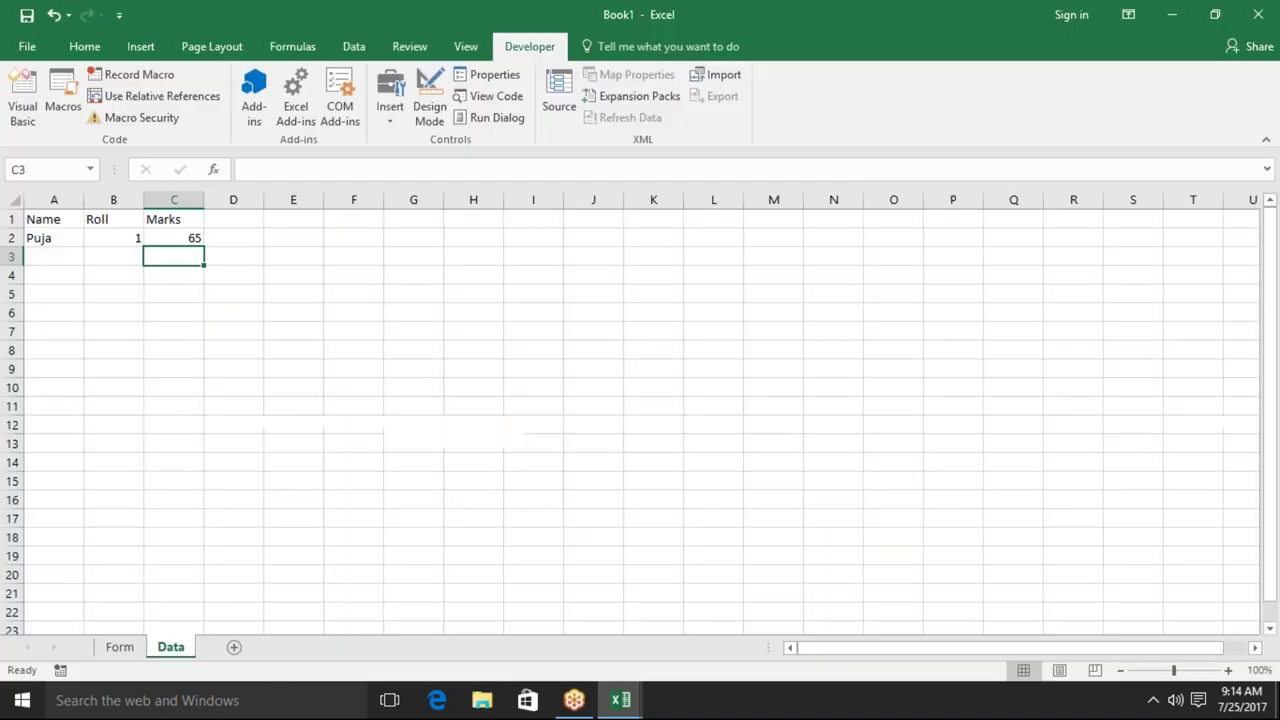
pyautogui.click(116, 650)
pyautogui.click(170, 323)
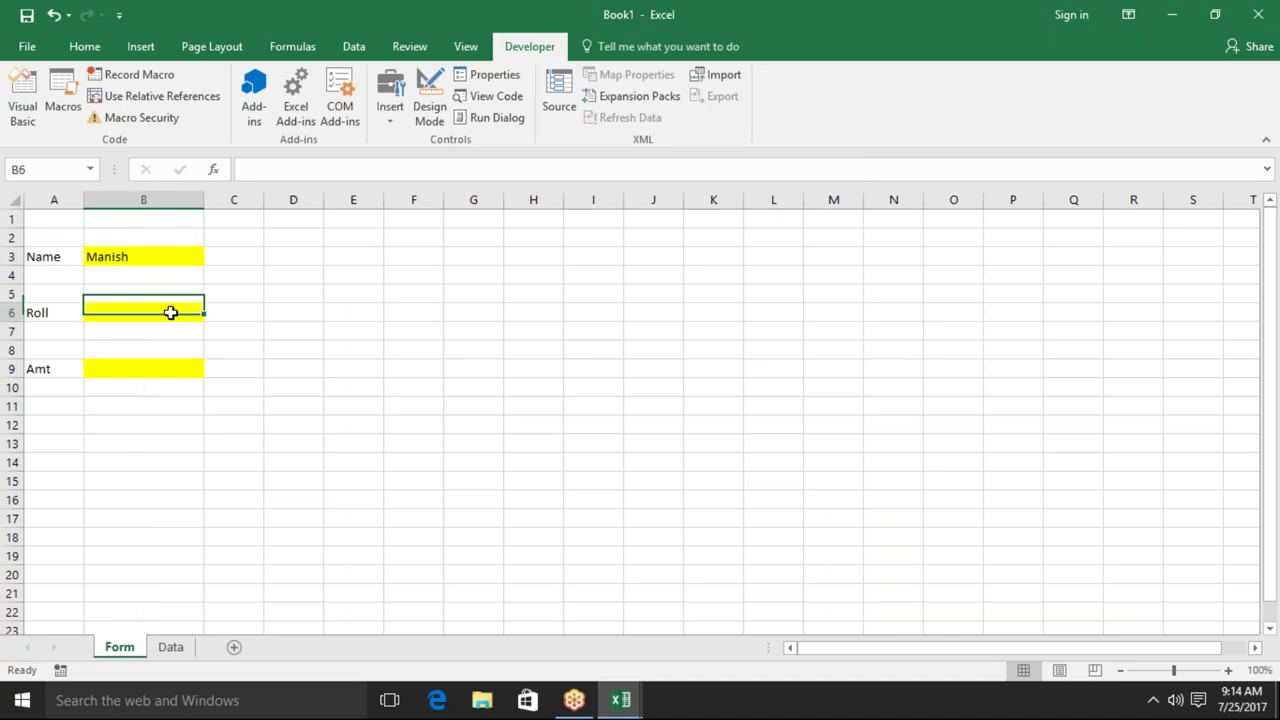
pyautogui.hotkey('alt', 'Tab')
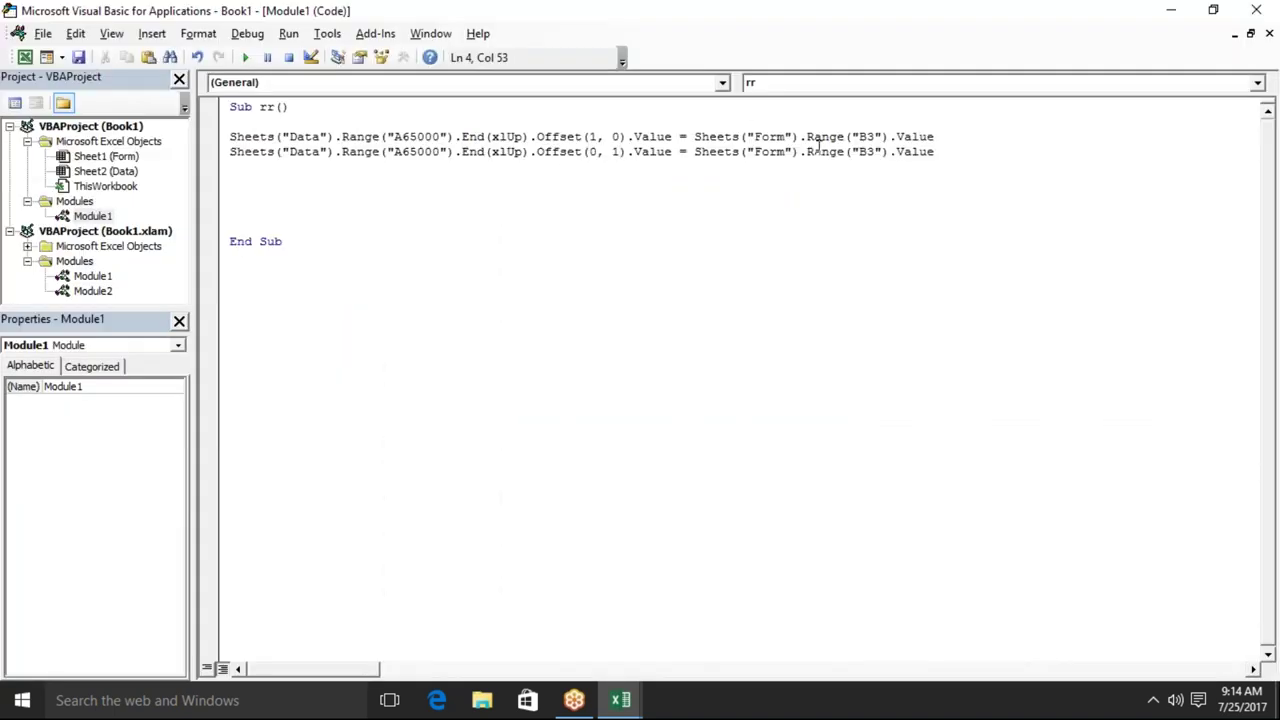
# Change the second line's source from B3 to B6 and duplicate that line.
pyautogui.click(874, 151)
pyautogui.press('BackSpace')
pyautogui.write('6')
pyautogui.click(424, 181)
pyautogui.press('Up')
pyautogui.hotkey('shift', 'Down')
pyautogui.hotkey('ctrl', 'c')
pyautogui.click(424, 181)
pyautogui.hotkey('ctrl', 'v')
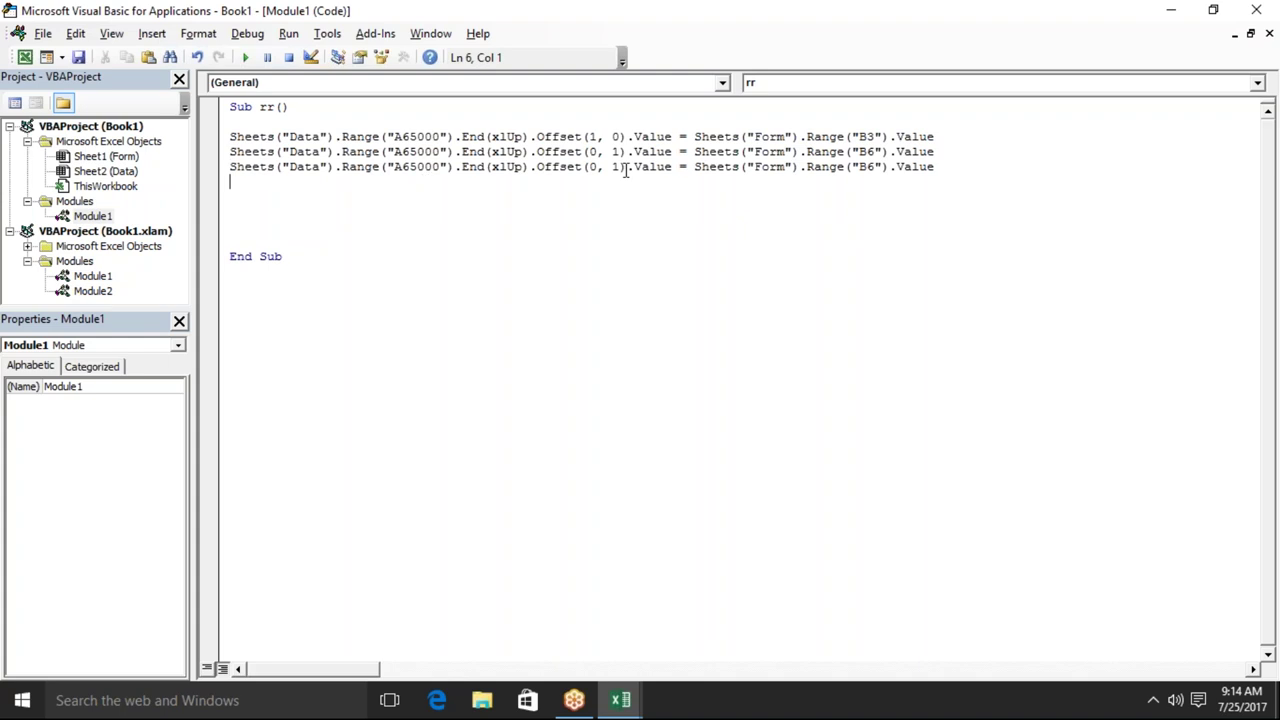
# Make the new line copy B9 with Offset(0, 2), then return to Excel.
pyautogui.click(613, 168)
pyautogui.press('Delete')
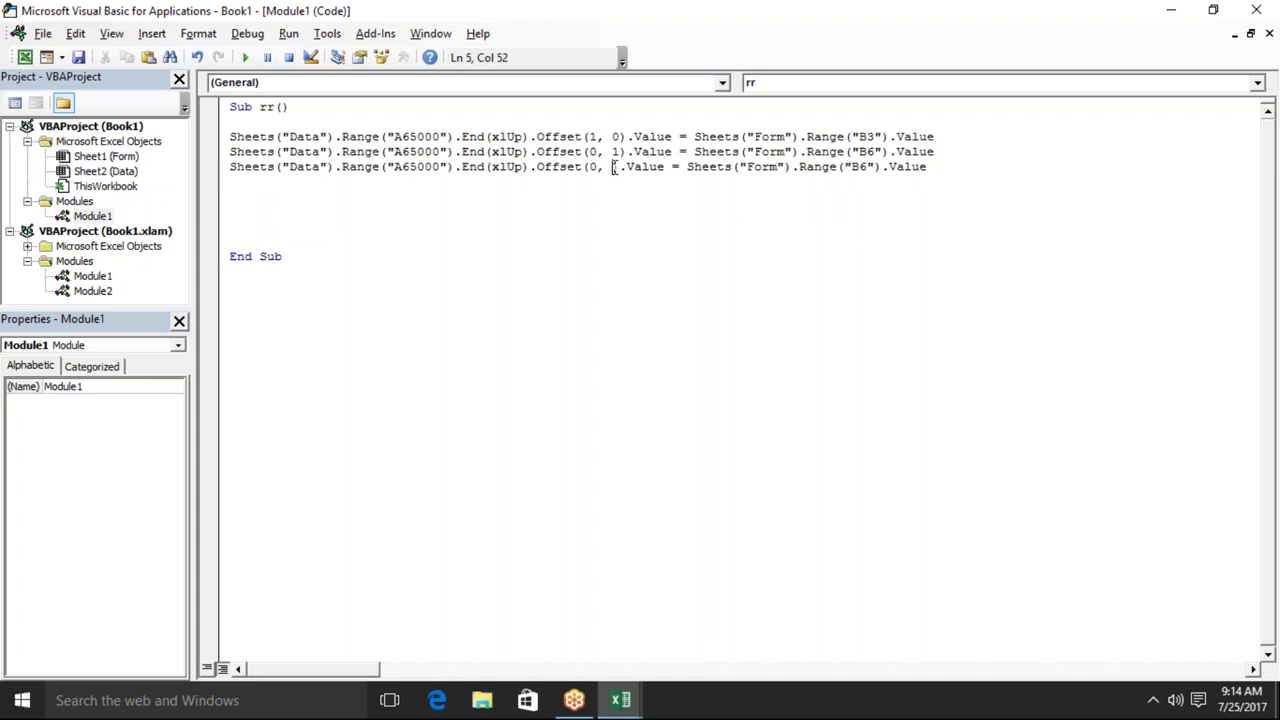
pyautogui.write('2')
pyautogui.click(873, 168)
pyautogui.press('BackSpace')
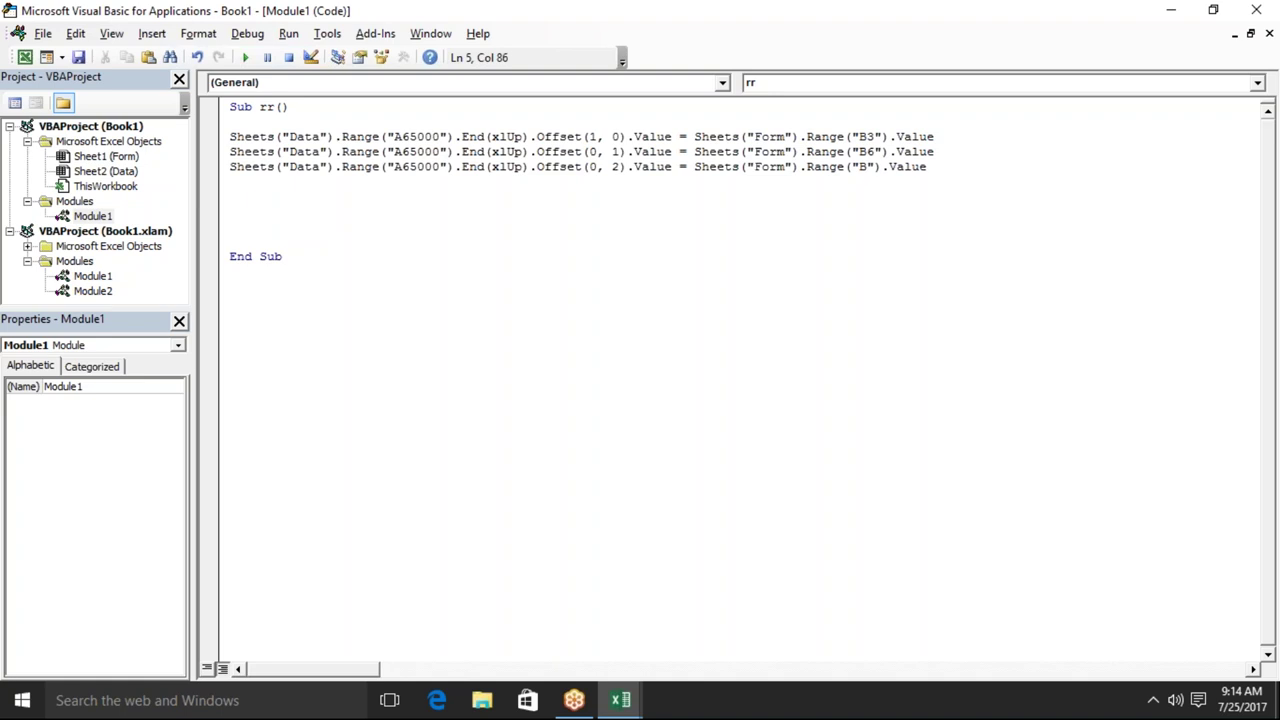
pyautogui.write('9')
pyautogui.click(657, 193)
pyautogui.hotkey('alt', 'F11')
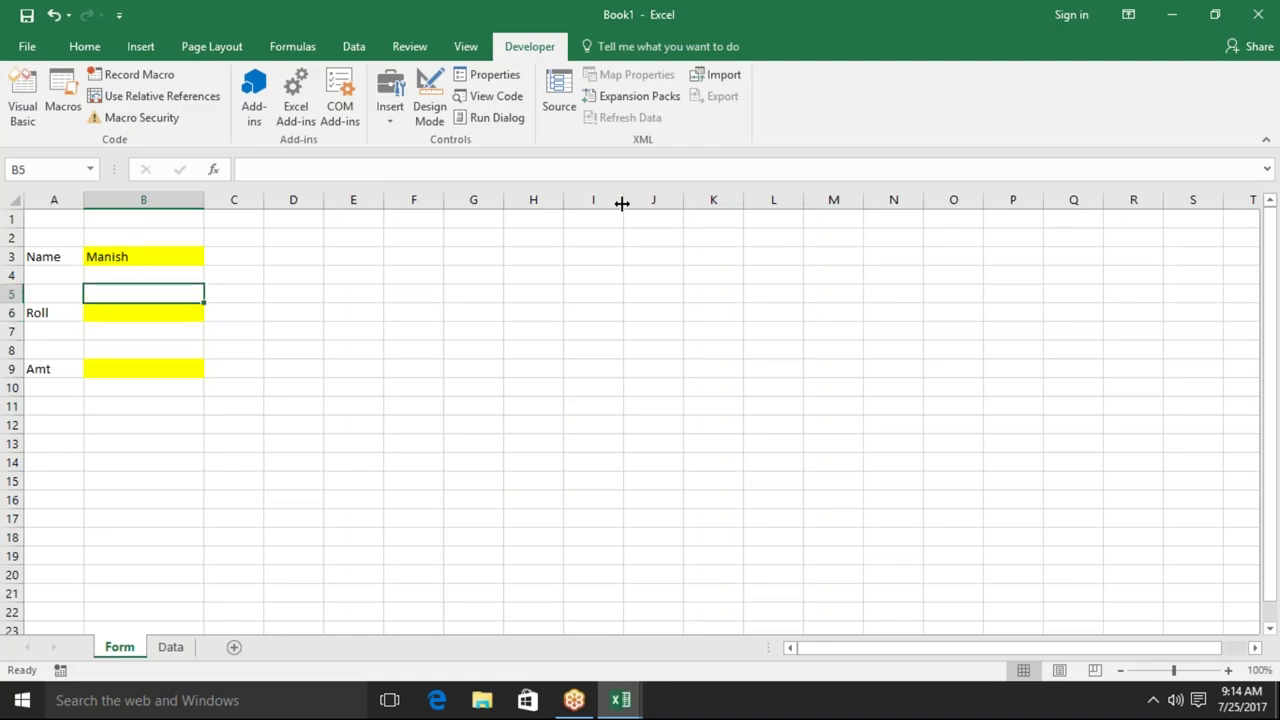
# Enter Roll 1 in B6 and Amt 6502 in B9 on the Form sheet.
pyautogui.press('F2')
pyautogui.write('1')
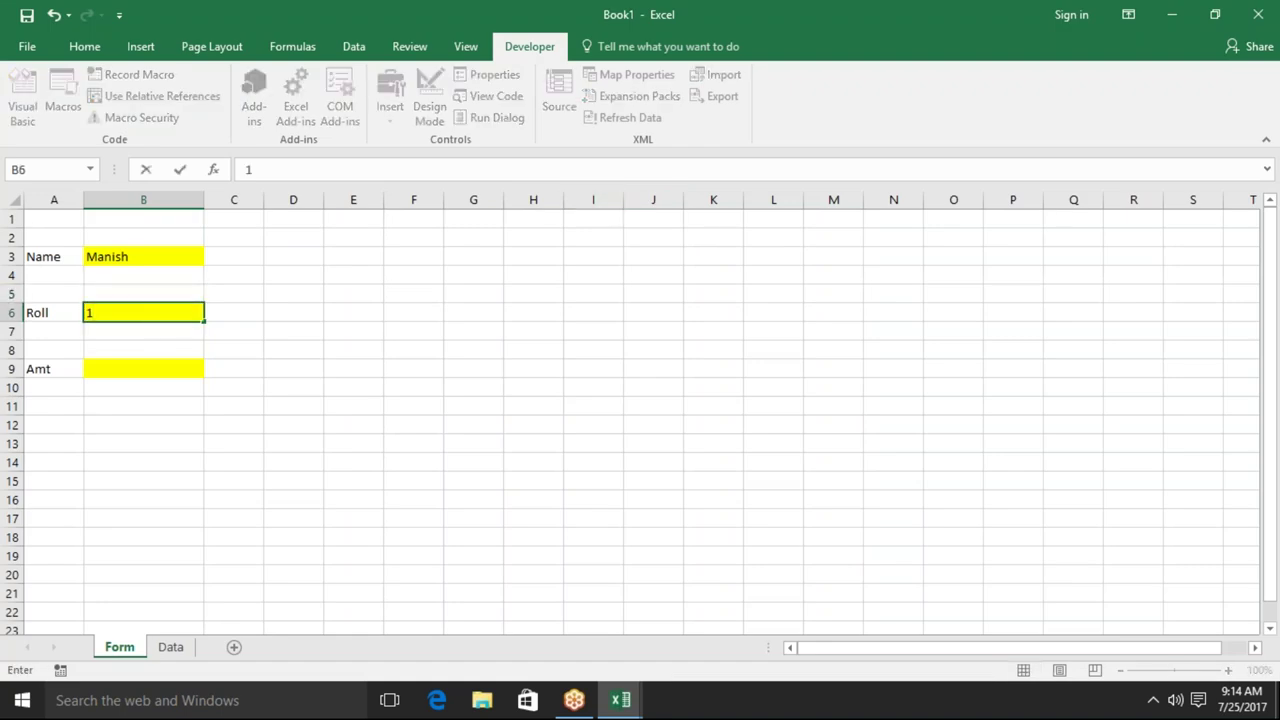
pyautogui.click(186, 369)
pyautogui.write('6502')
pyautogui.click(352, 274)
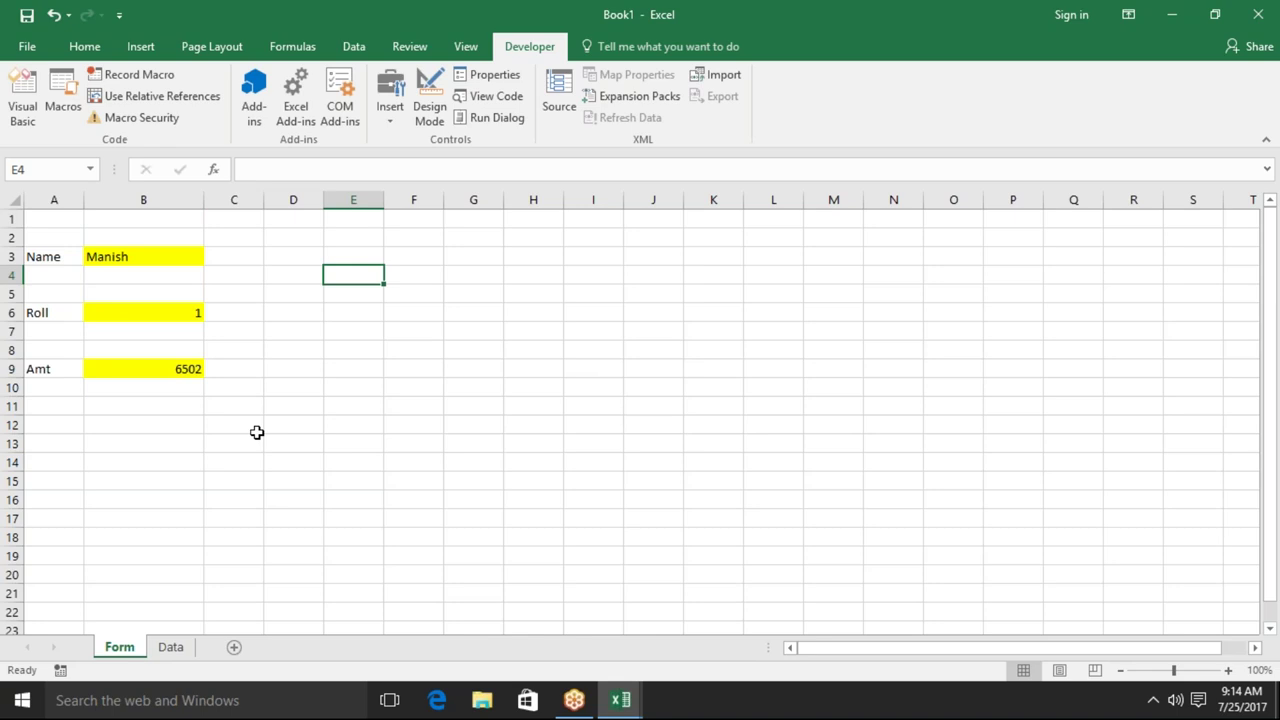
# Draw a Form Controls button around D9:F11 and assign it the rr macro.
pyautogui.click(393, 117)
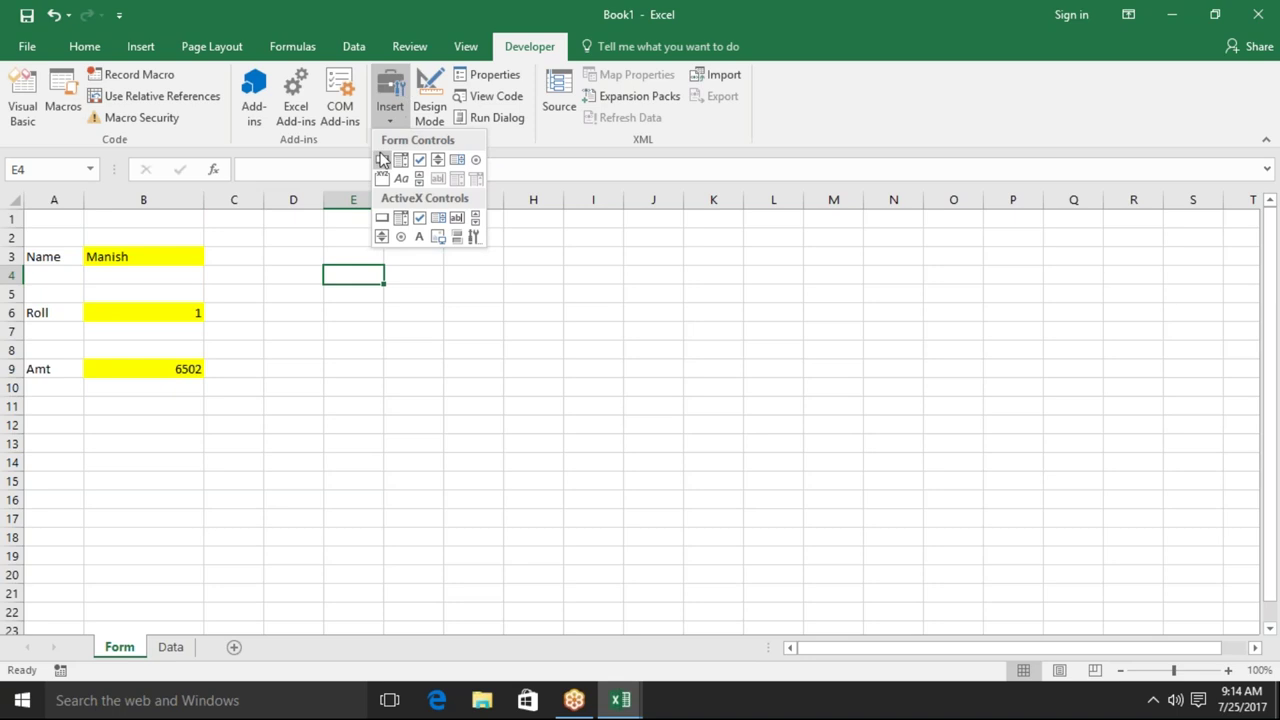
pyautogui.click(380, 164)
pyautogui.moveTo(277, 374); pyautogui.dragTo(396, 404)
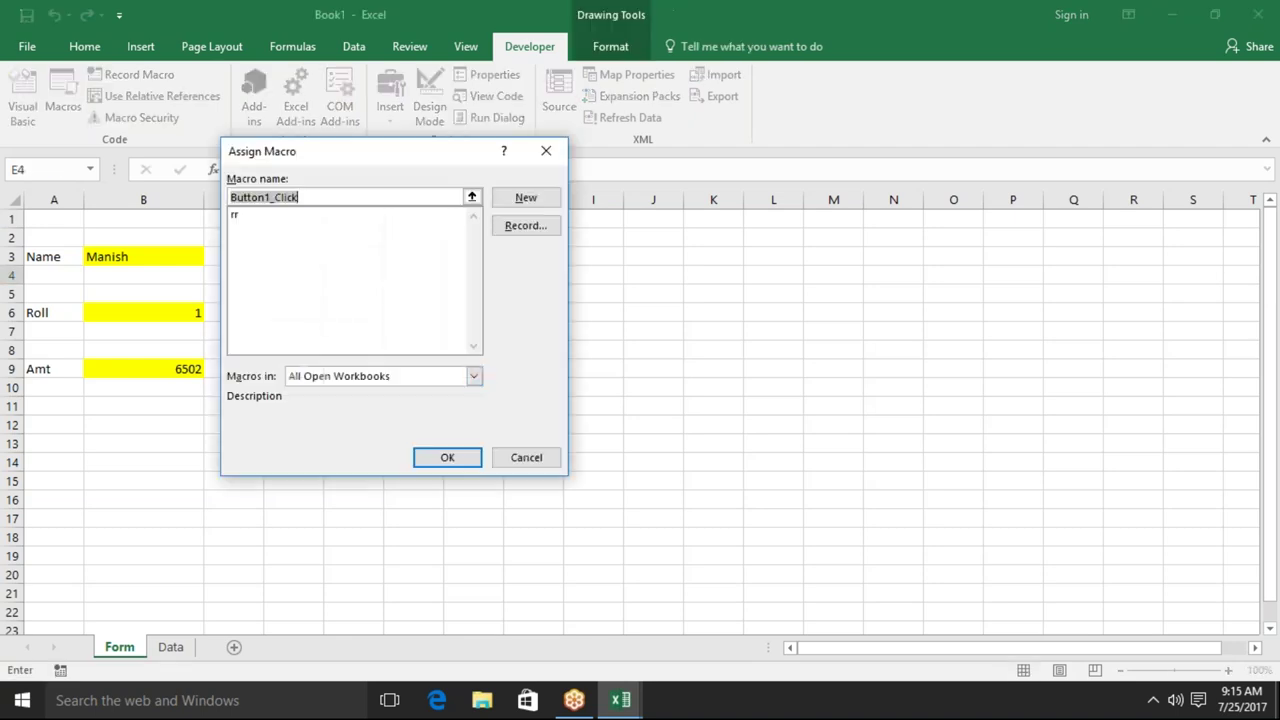
pyautogui.click(289, 216)
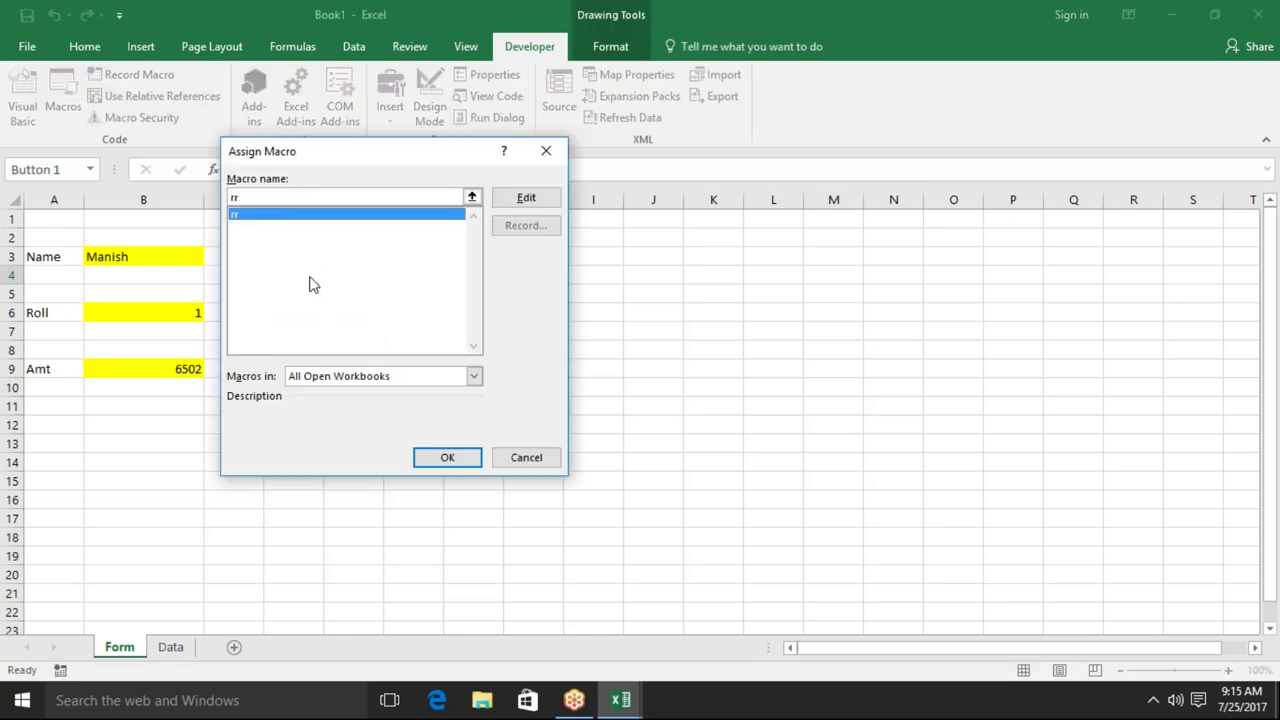
pyautogui.click(440, 459)
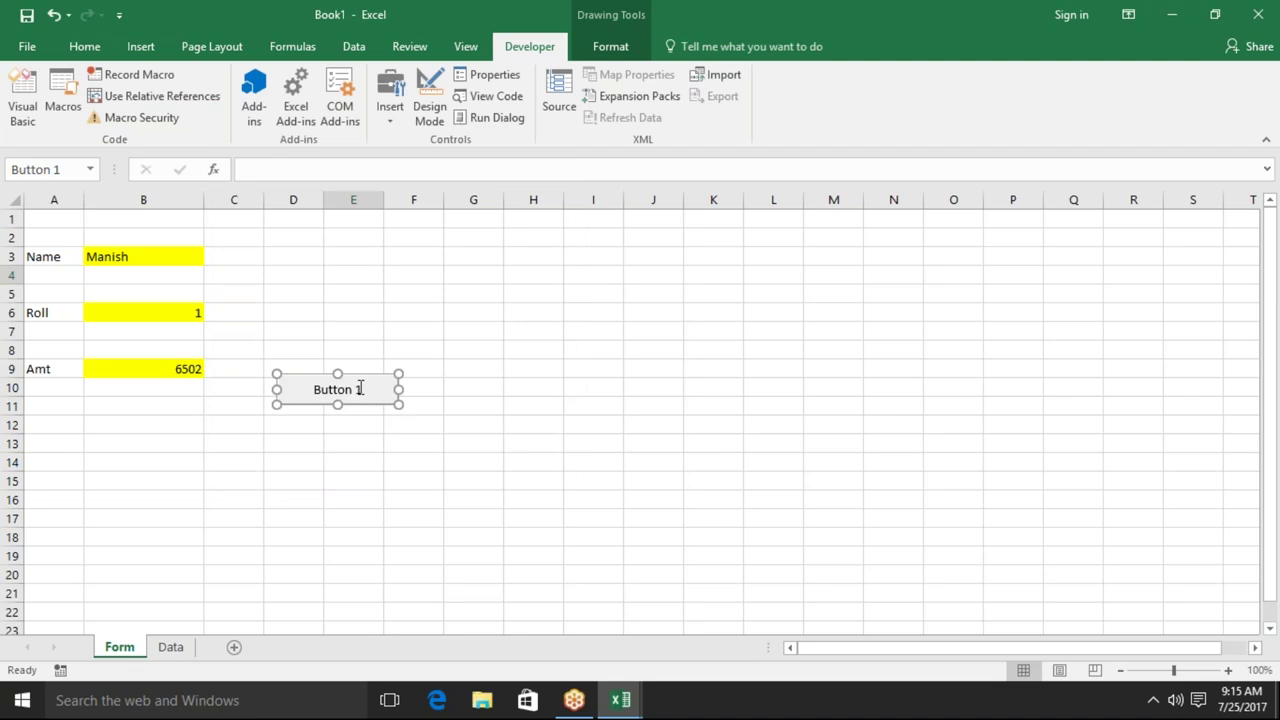
# Change the button's caption to Send.
pyautogui.click(360, 388)
pyautogui.press('Home')
pyautogui.press('Delete')
pyautogui.press('Delete')
pyautogui.press('Delete')
pyautogui.press('Delete')
pyautogui.write('Send')
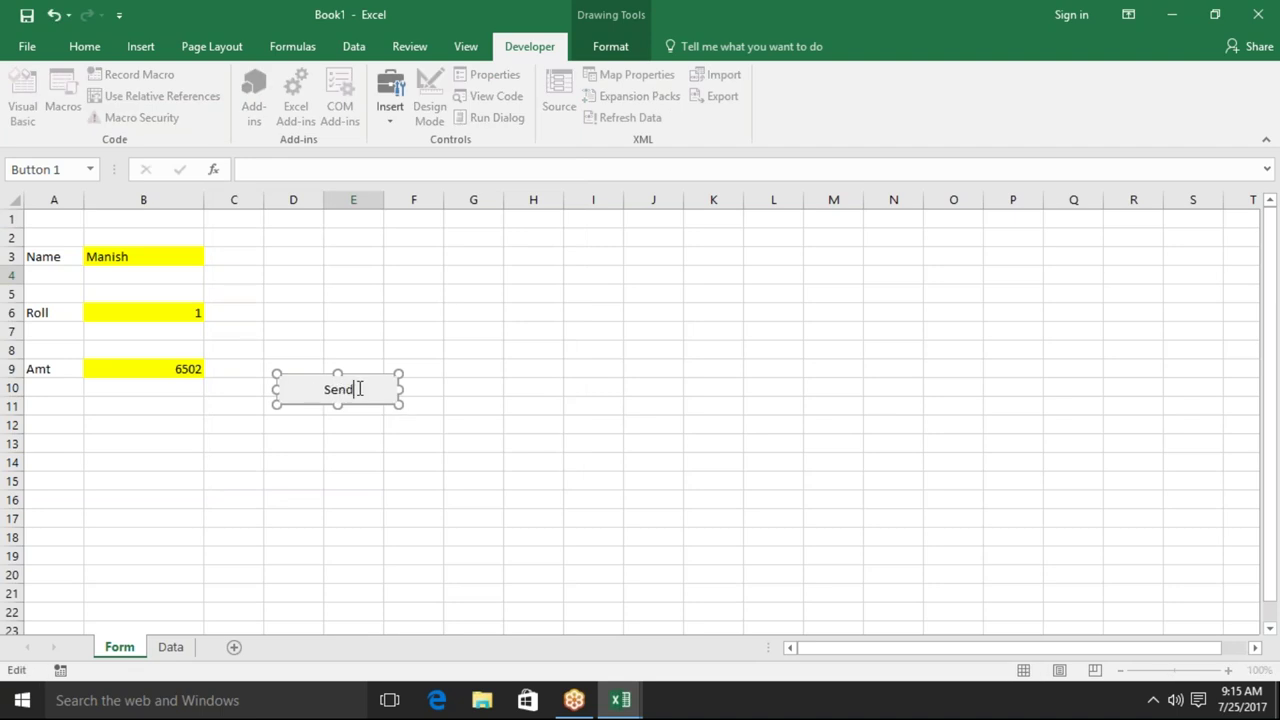
pyautogui.click(350, 424)
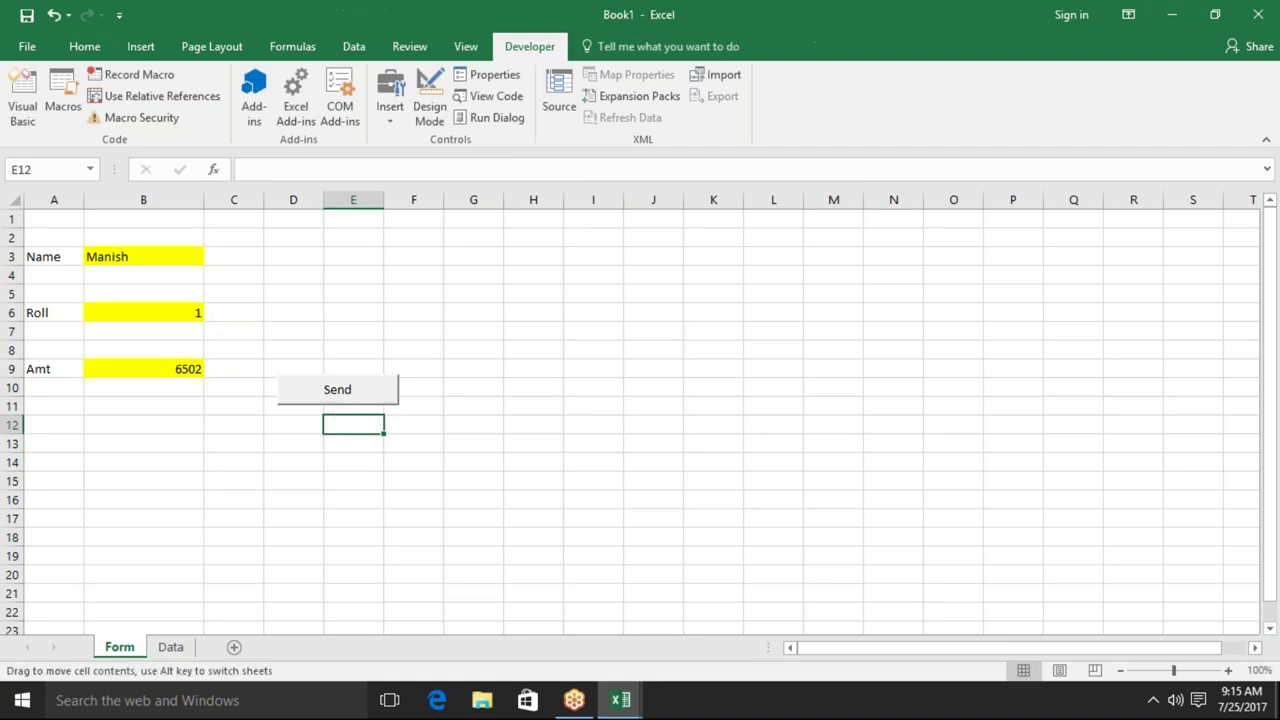
# Run Send to log the entries into Data, then select the Form's B3.
pyautogui.click(340, 405)
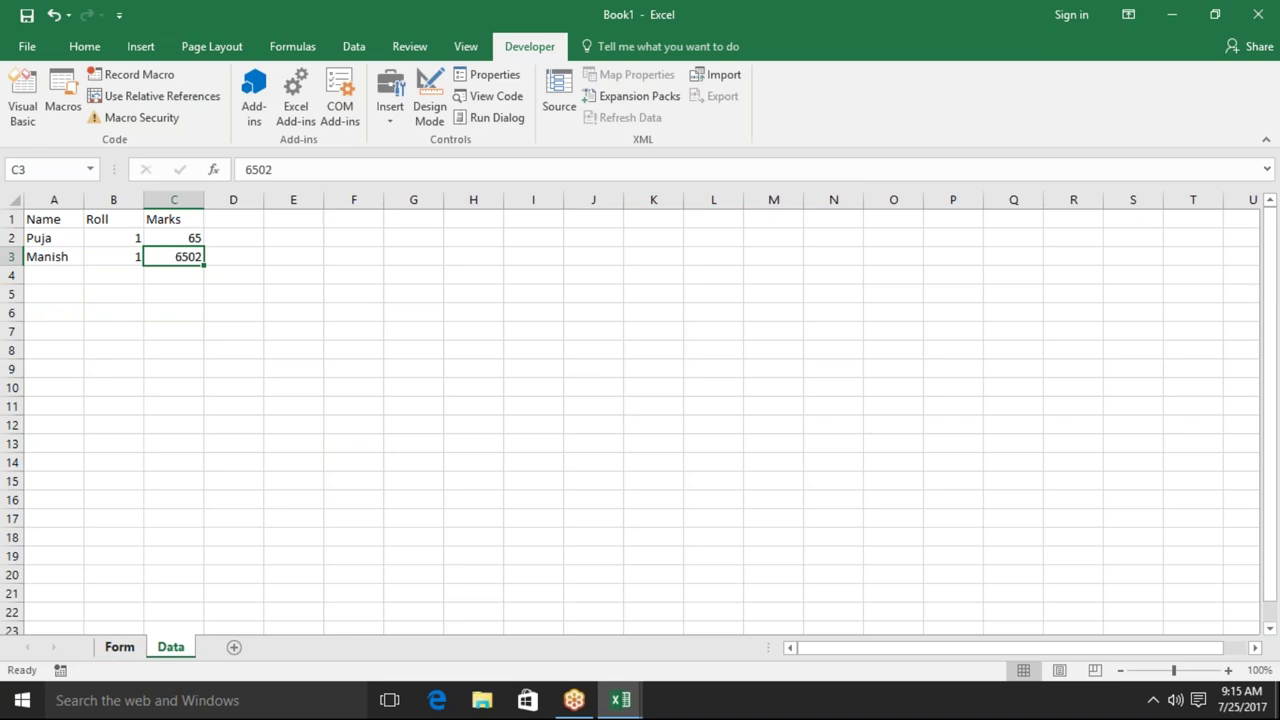
pyautogui.click(133, 647)
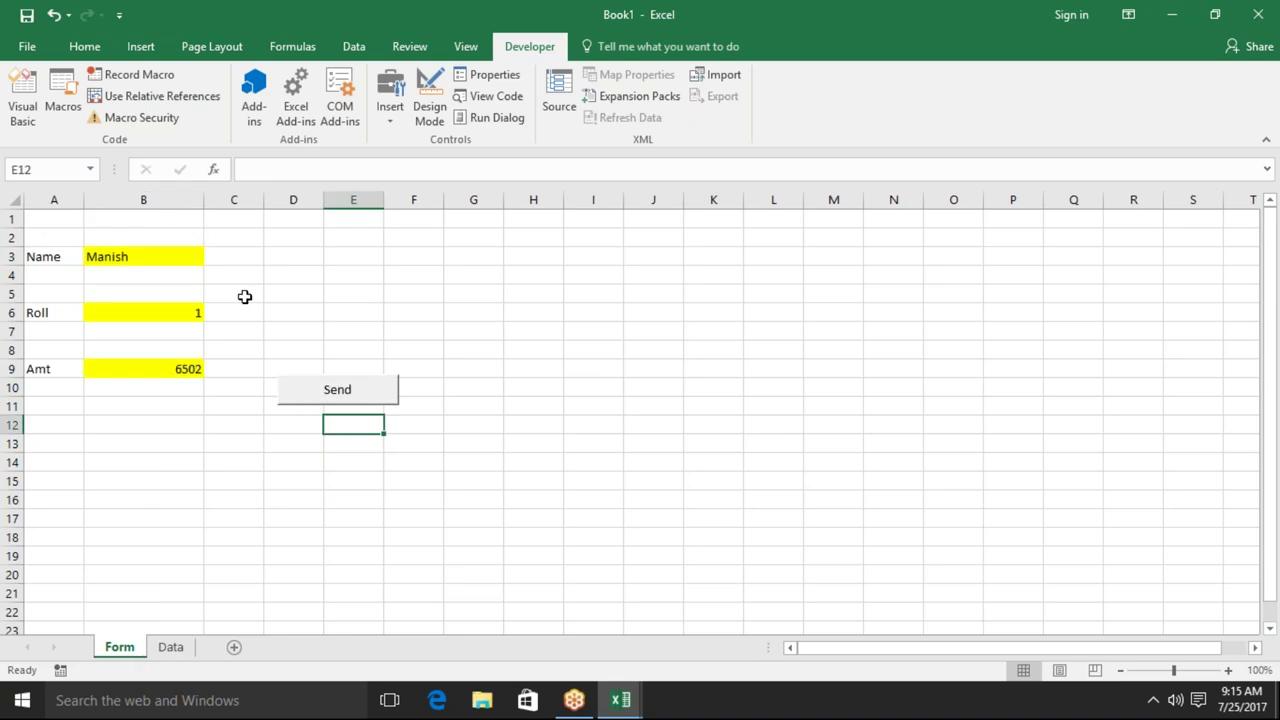
pyautogui.click(170, 260)
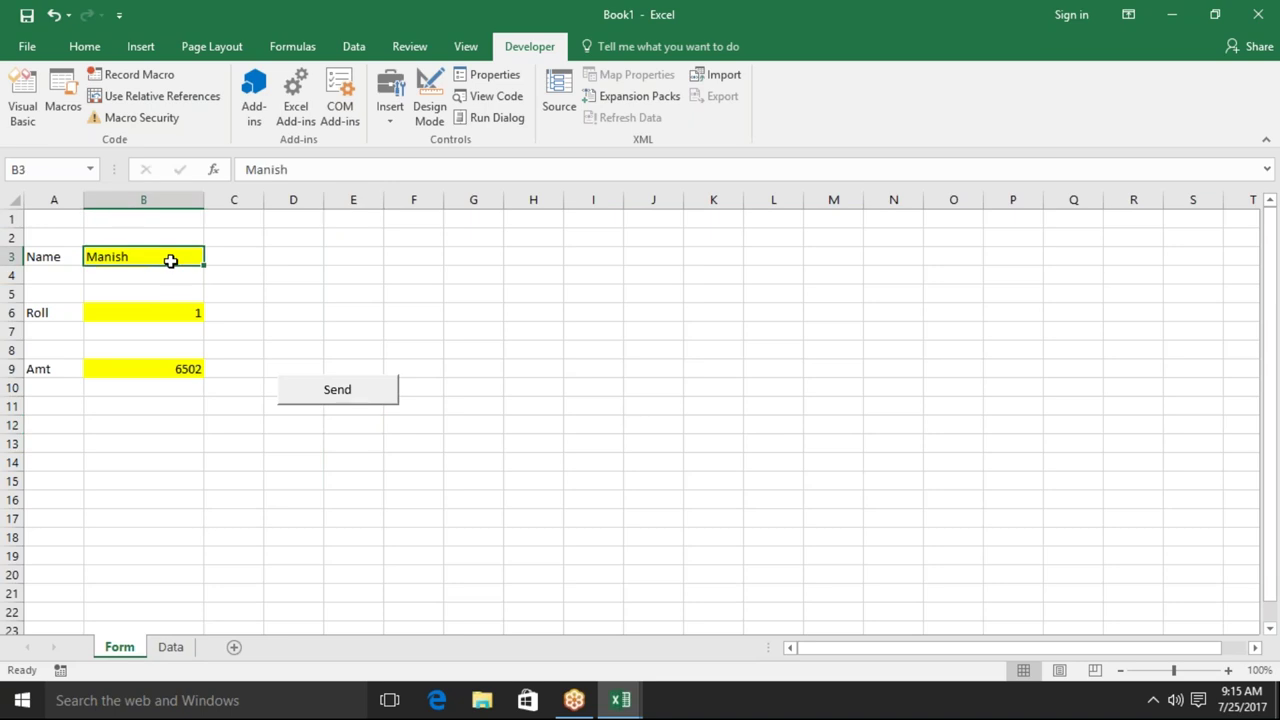
# Clear the Form's Name, Roll and Amt entries in B3, B6 and B9.
pyautogui.press('Delete')
pyautogui.press('Down')
pyautogui.press('Down')
pyautogui.press('Down')
pyautogui.press('Delete')
pyautogui.press('Down')
pyautogui.press('Down')
pyautogui.press('Down')
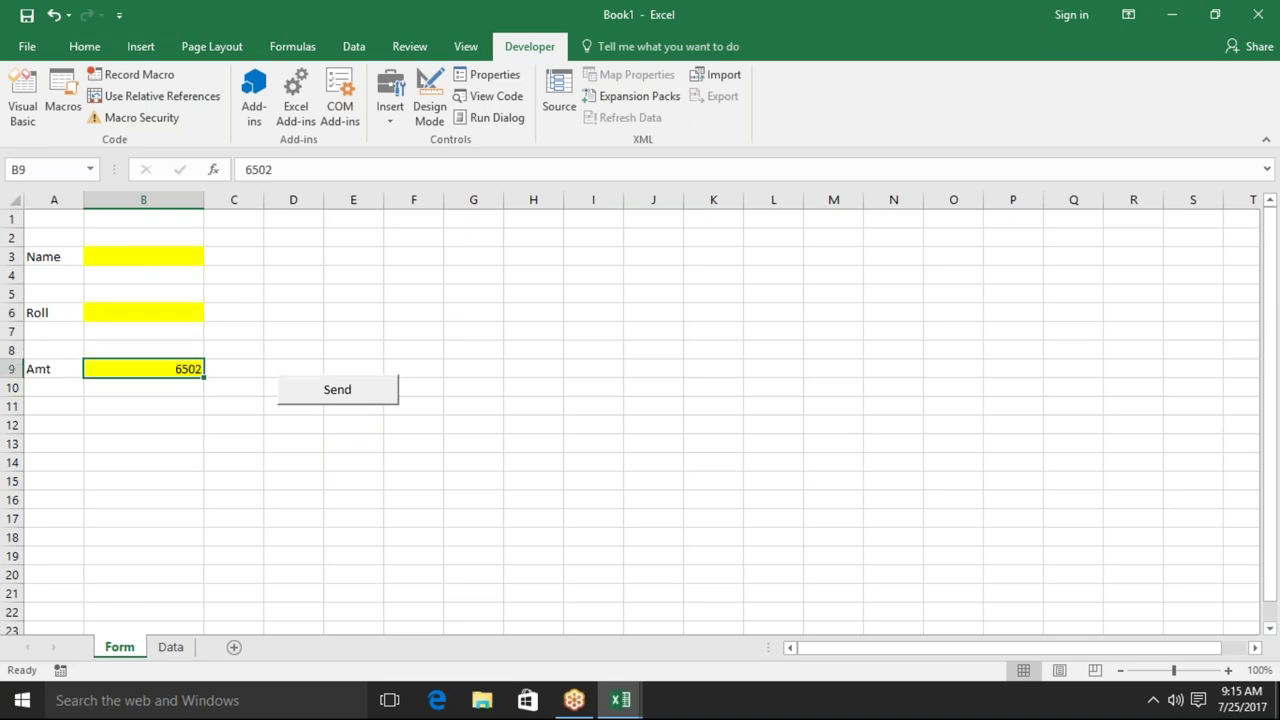
pyautogui.press('Delete')
pyautogui.hotkey('alt', 'F11')
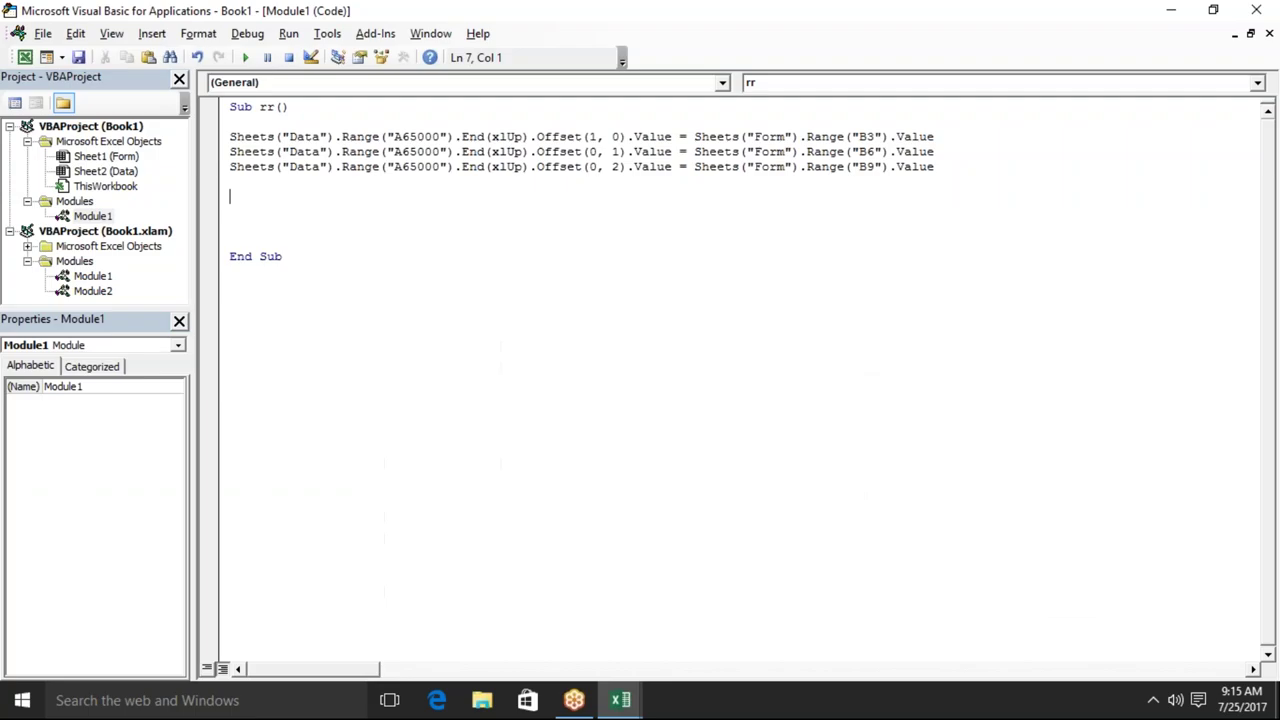
# Add the line Range("b3,b6,b9").ClearContents to the rr macro.
pyautogui.write('range')
pyautogui.write('("')
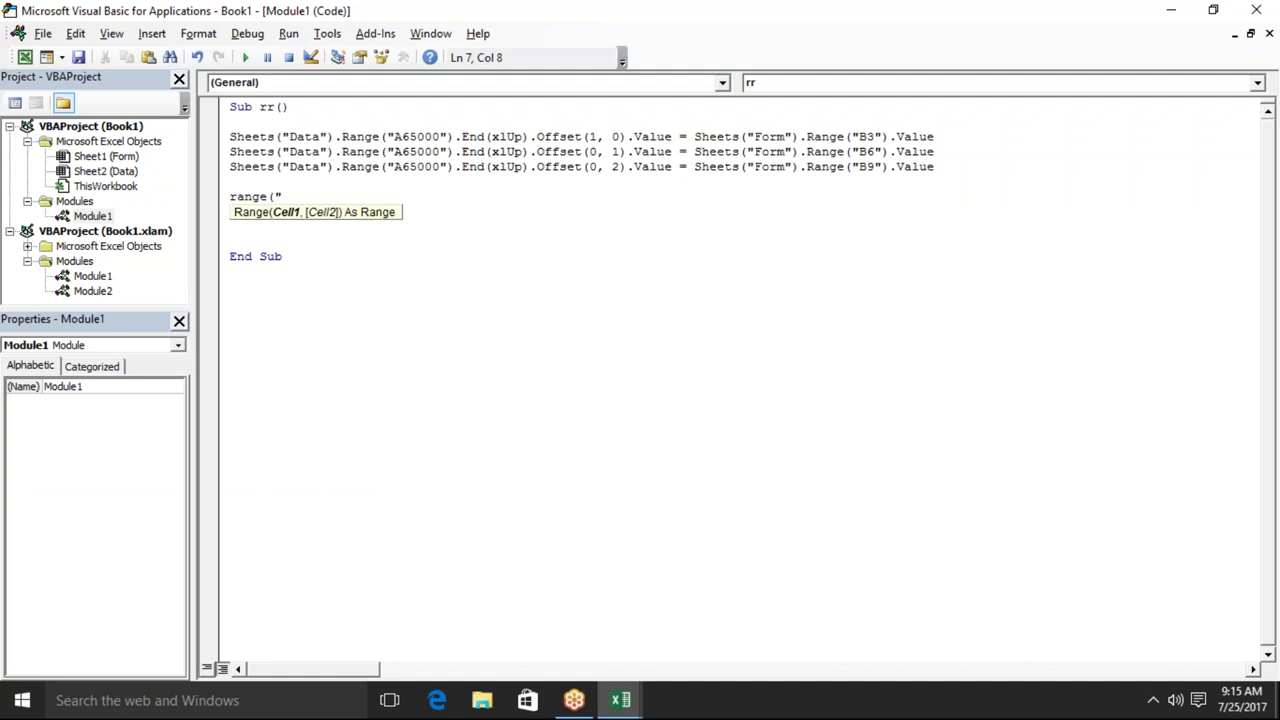
pyautogui.press('BackSpace')
pyautogui.press('BackSpace')
pyautogui.press('BackSpace')
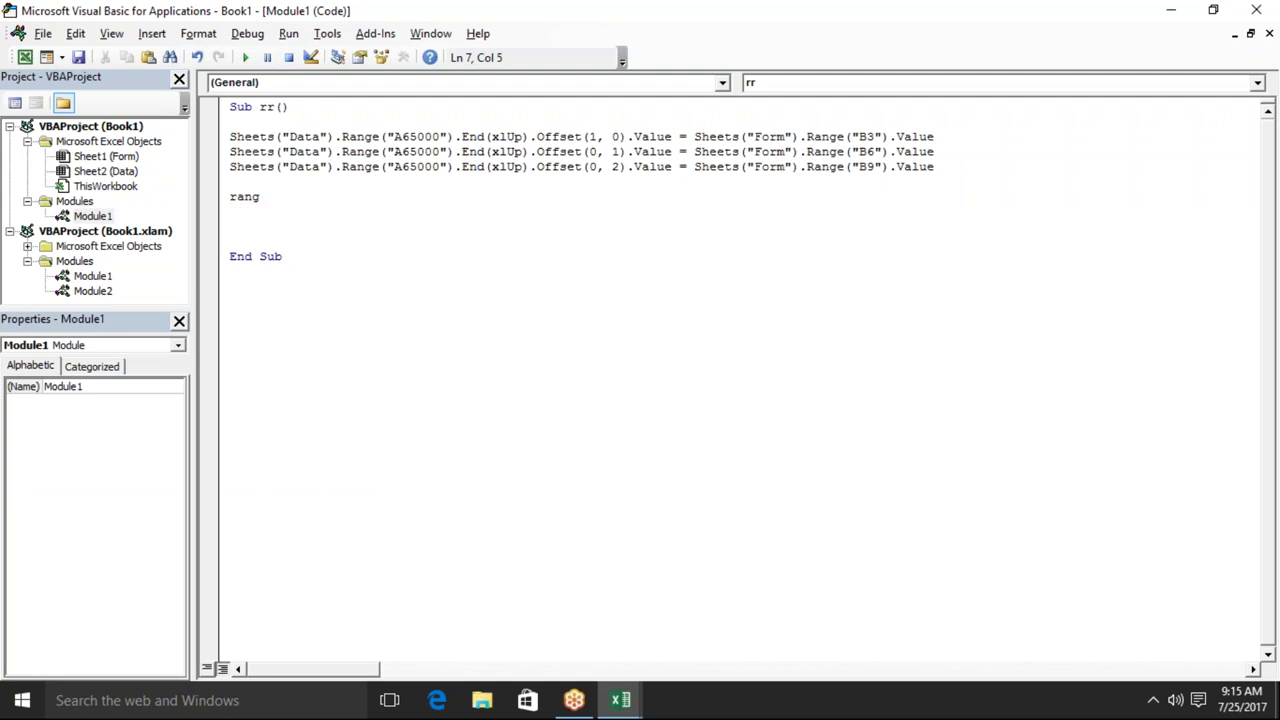
pyautogui.press('BackSpace')
pyautogui.press('BackSpace')
pyautogui.press('BackSpace')
pyautogui.press('BackSpace')
pyautogui.write('sheets')
pyautogui.write('(')
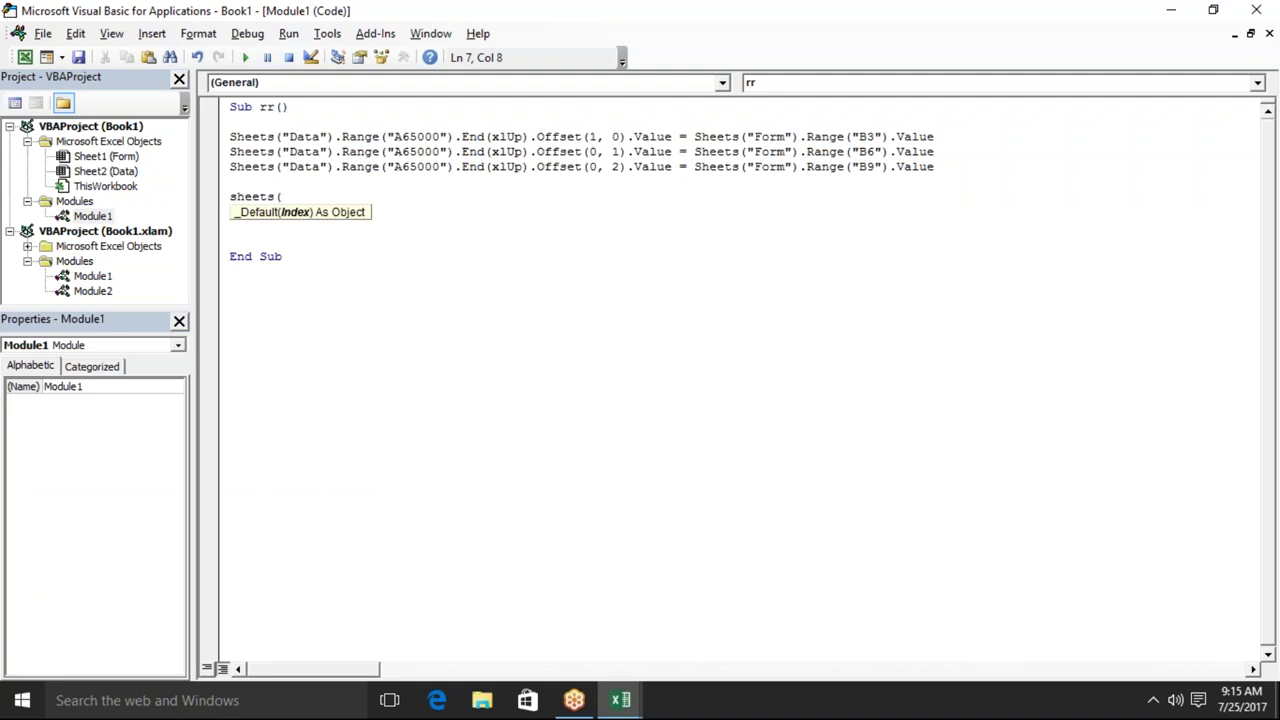
pyautogui.write('"')
pyautogui.press('BackSpace')
pyautogui.press('BackSpace')
pyautogui.press('BackSpace')
pyautogui.press('BackSpace')
pyautogui.press('BackSpace')
pyautogui.press('BackSpace')
pyautogui.press('BackSpace')
pyautogui.hotkey('alt', 'F11')
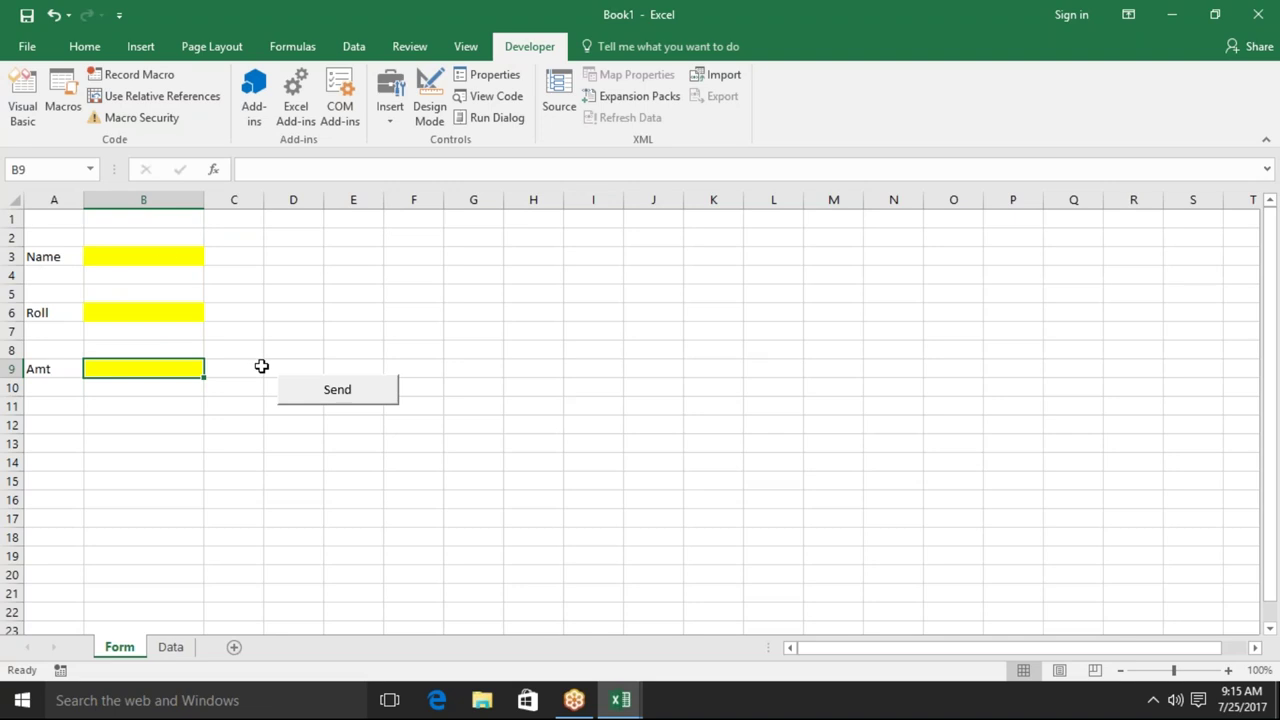
pyautogui.hotkey('alt', 'F11')
pyautogui.write('range("b')
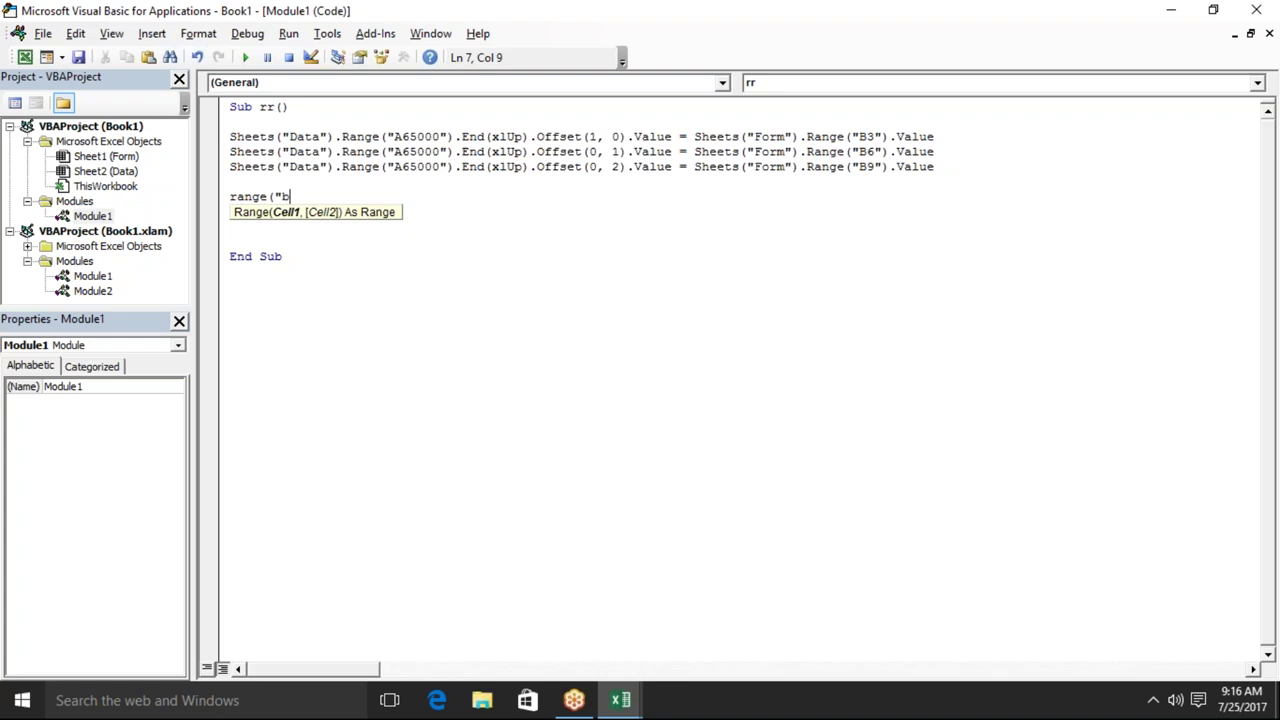
pyautogui.write('3,')
pyautogui.write('b6')
pyautogui.write(',b9')
pyautogui.write('")')
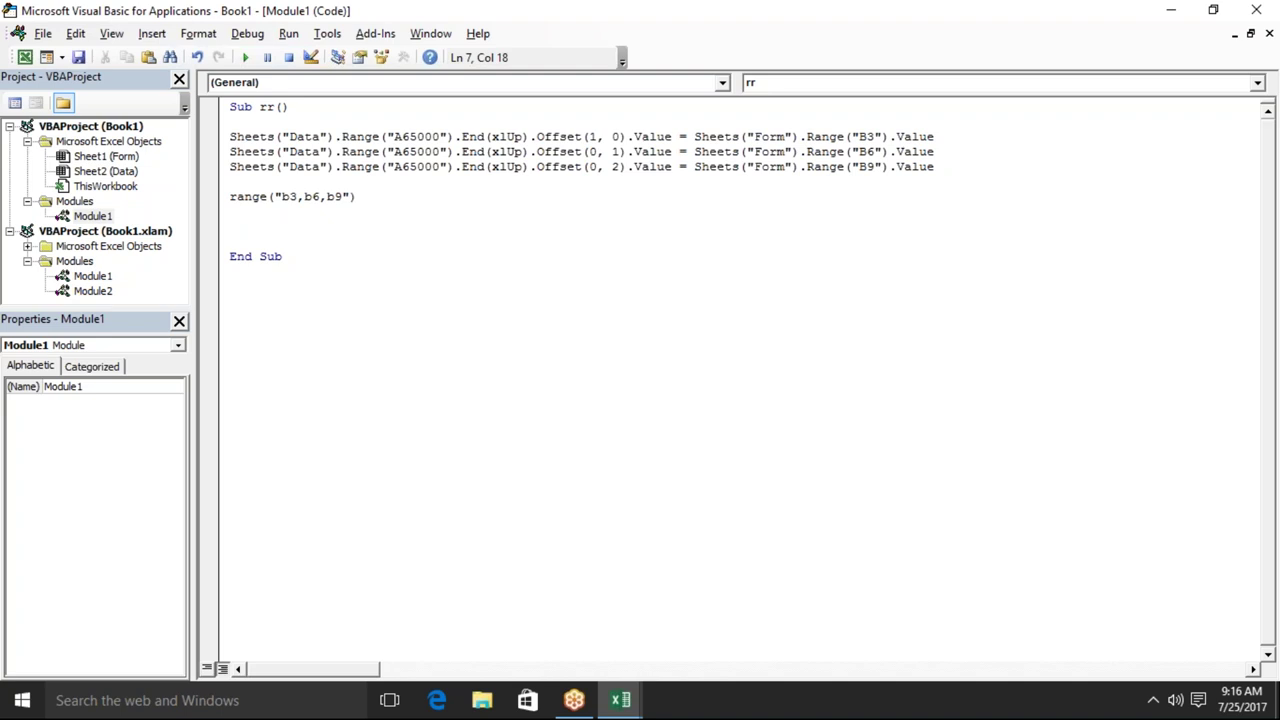
pyautogui.write('.cl')
pyautogui.press('Down')
pyautogui.press('Down')
pyautogui.press('Tab')
pyautogui.press('Return')
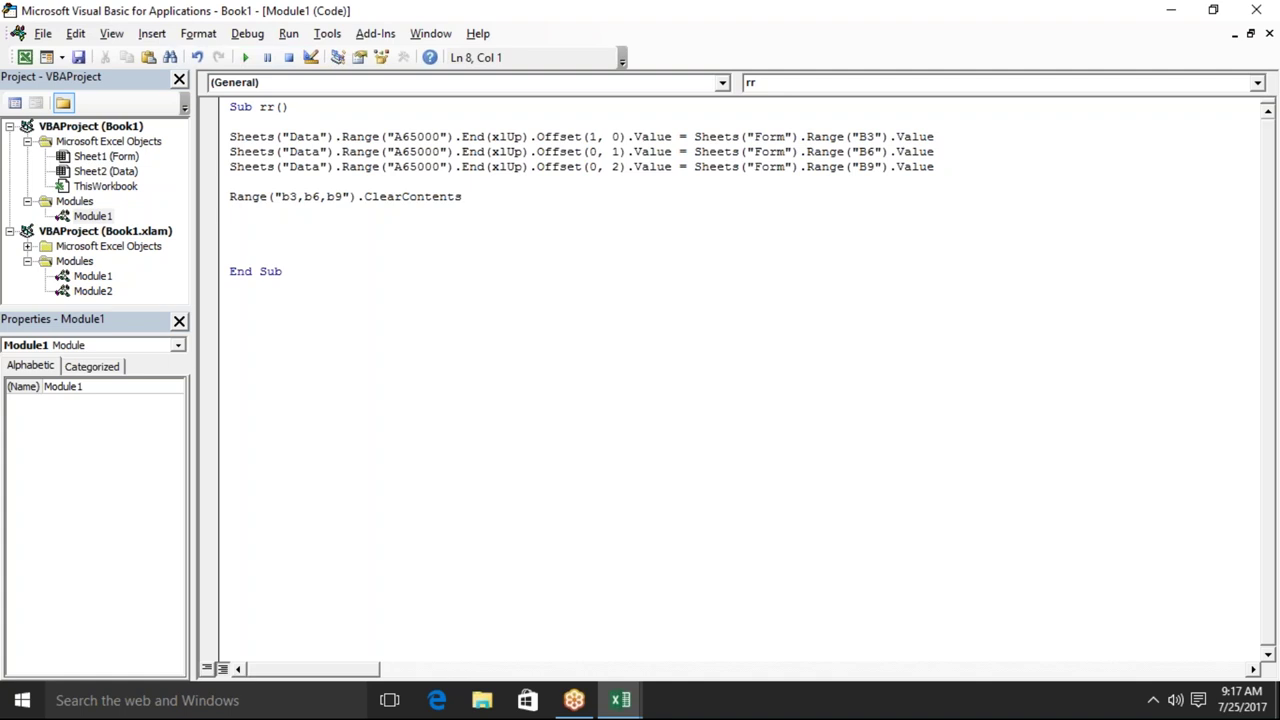
# Add MsgBox "Your Data have been Saved" to rr and return to the Form sheet.
pyautogui.press('Return')
pyautogui.write('msgbox "Y')
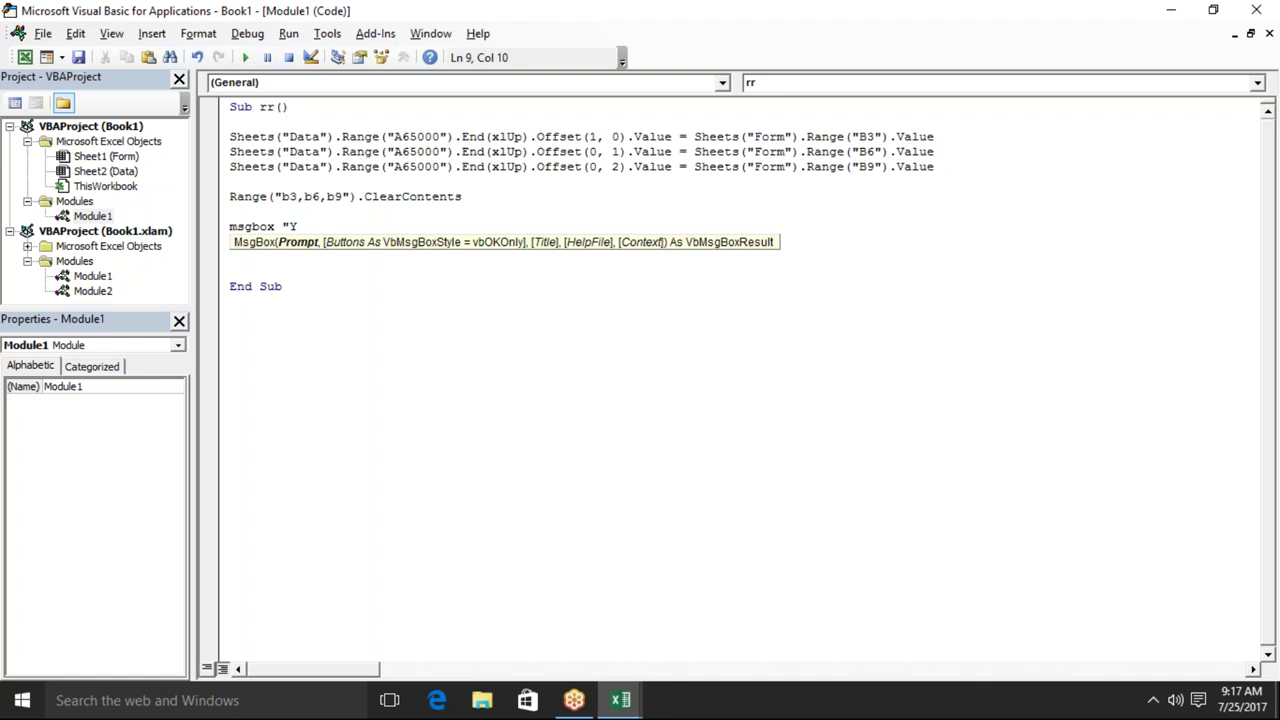
pyautogui.write('our Data have been Saved"')
pyautogui.press('Return')
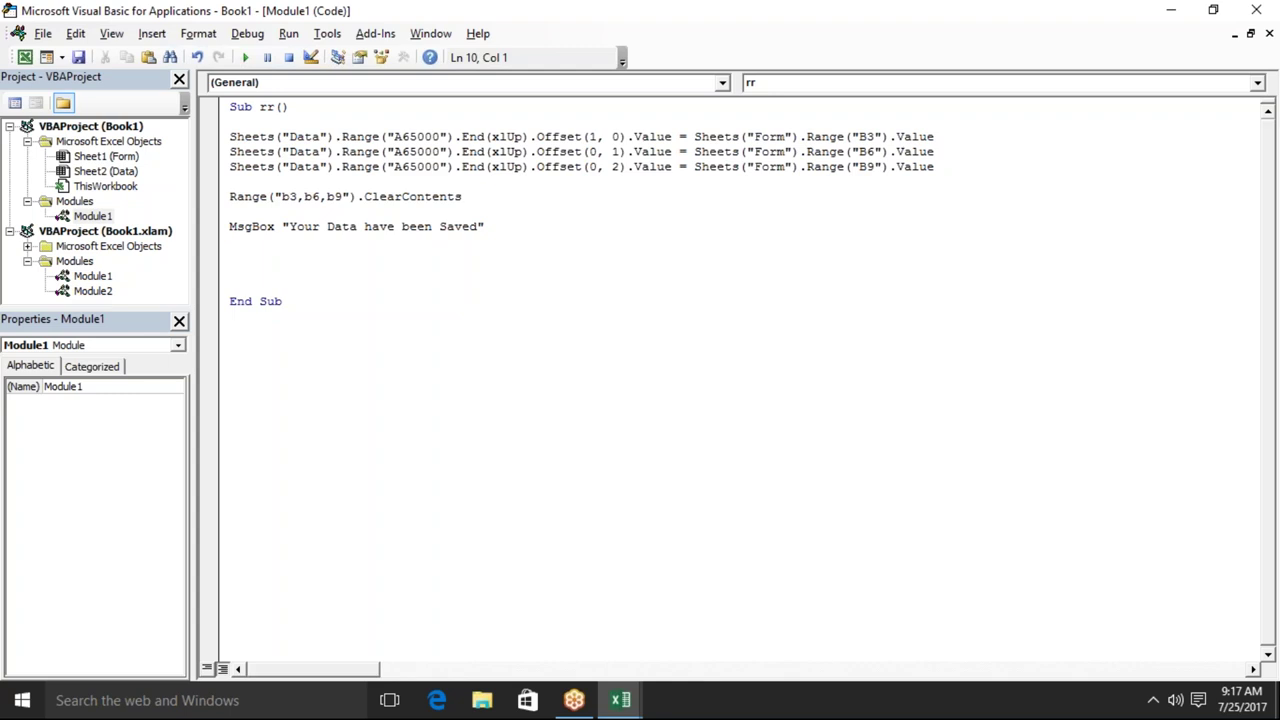
pyautogui.press('Return')
pyautogui.hotkey('alt', 'F11')
pyautogui.hotkey('ctrl', 'Up')
# Fill the Form with a student name, Roll 3 and Amt 7898.
pyautogui.click(129, 258)
pyautogui.write('Neety')
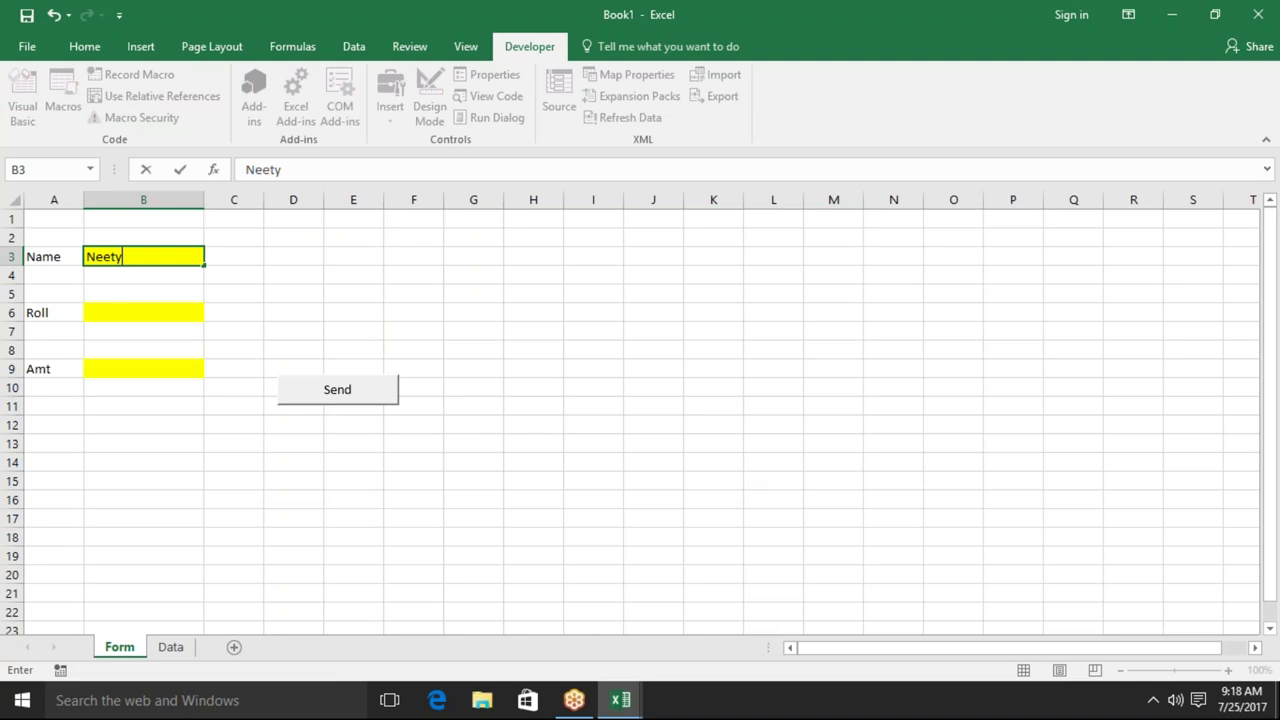
pyautogui.press('BackSpace')
pyautogui.write('u')
pyautogui.click(125, 314)
pyautogui.write('3')
pyautogui.press('Tab')
pyautogui.press('Tab')
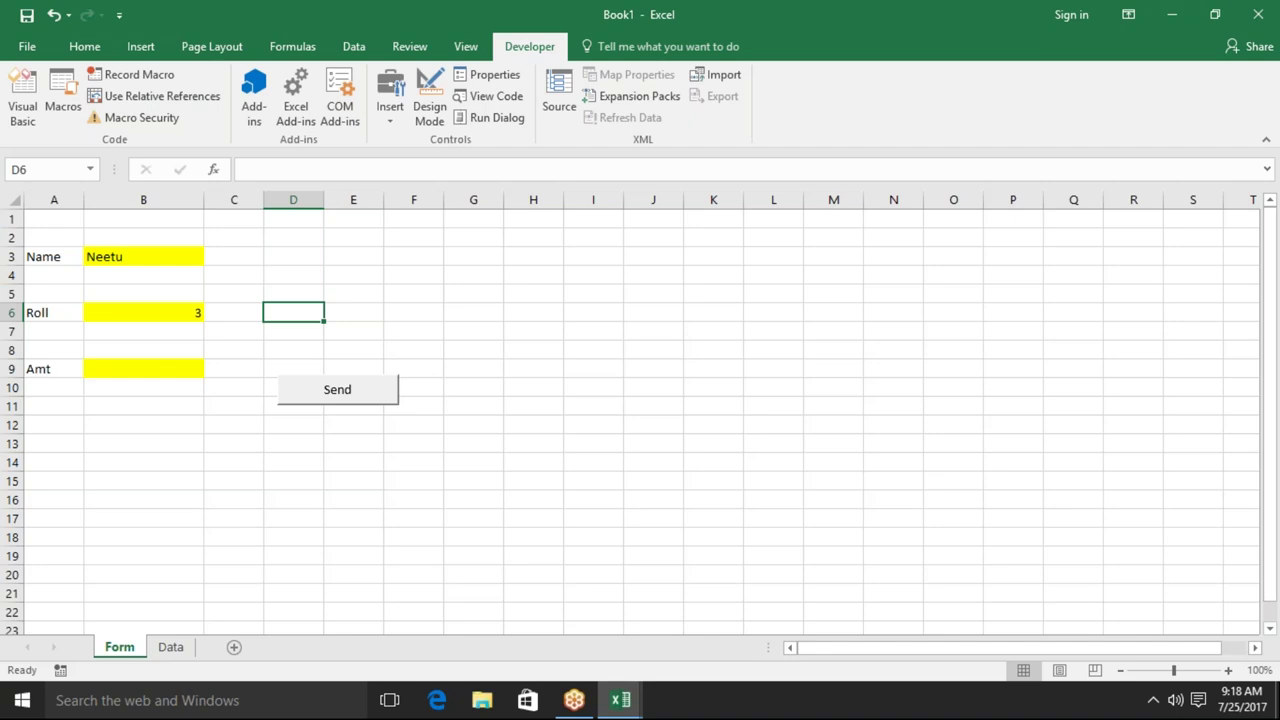
pyautogui.click(124, 371)
pyautogui.write('7898')
pyautogui.click(118, 400)
# Submit with Send, dismiss the saved message, and reopen the macro code.
pyautogui.click(309, 401)
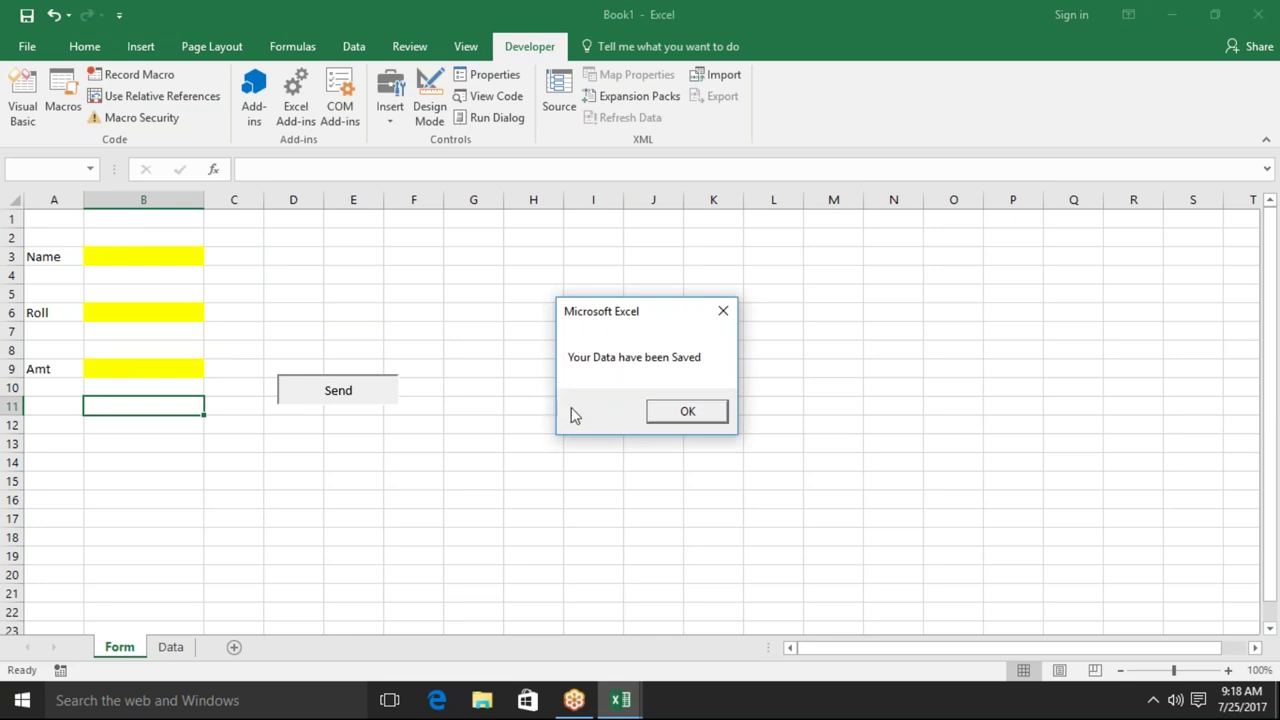
pyautogui.click(705, 412)
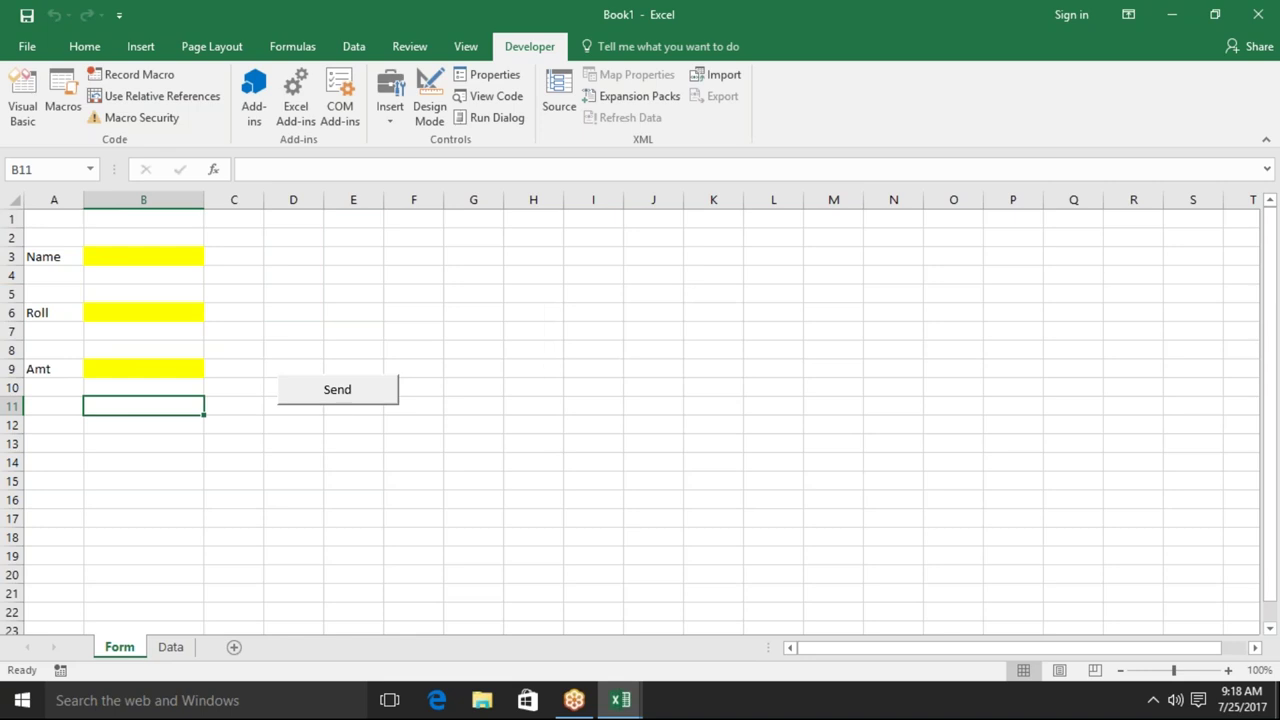
pyautogui.hotkey('alt', 'F11')
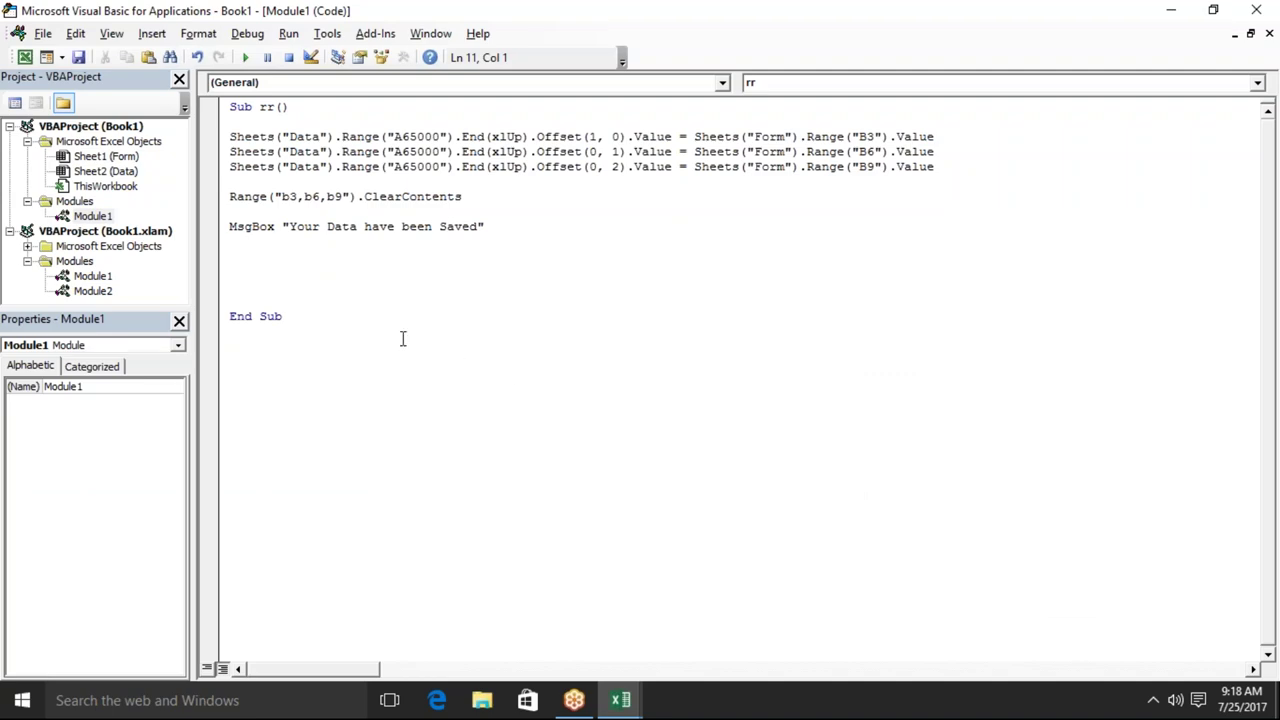
# Review the rr macro code down to End Sub, then return to the Form sheet.
pyautogui.moveTo(289, 316); pyautogui.dragTo(210, 186)
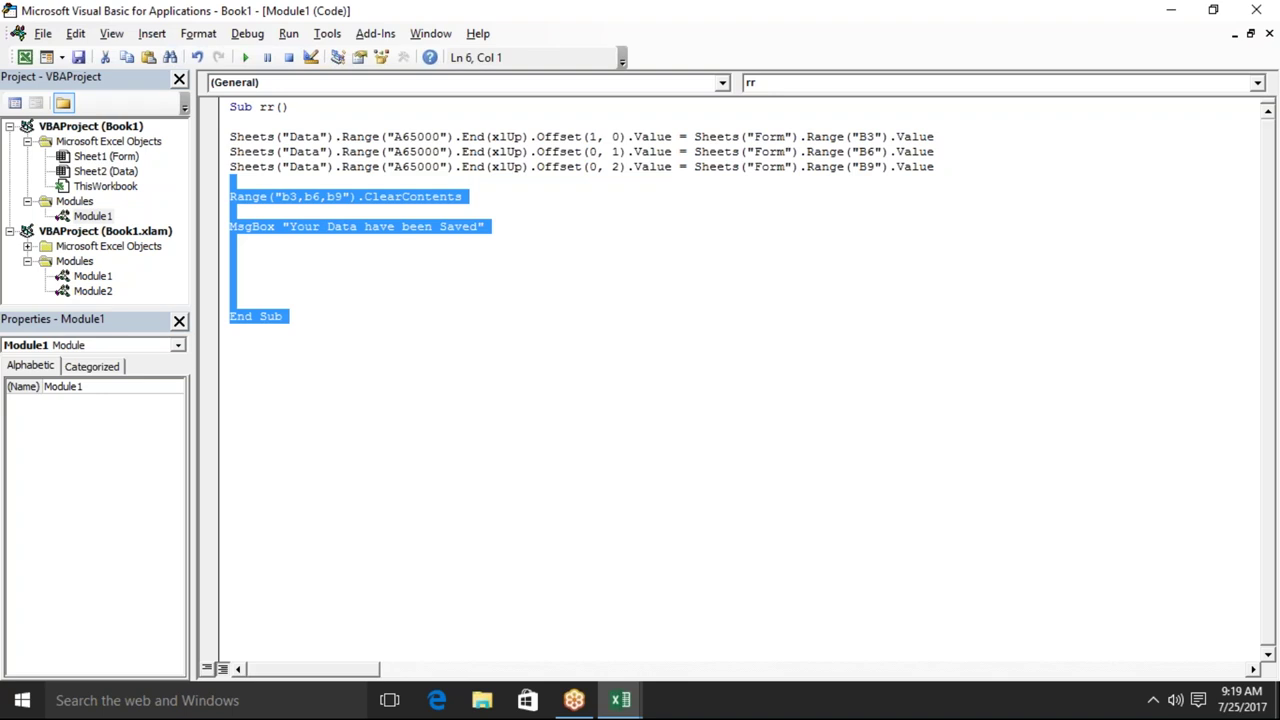
pyautogui.click(322, 268)
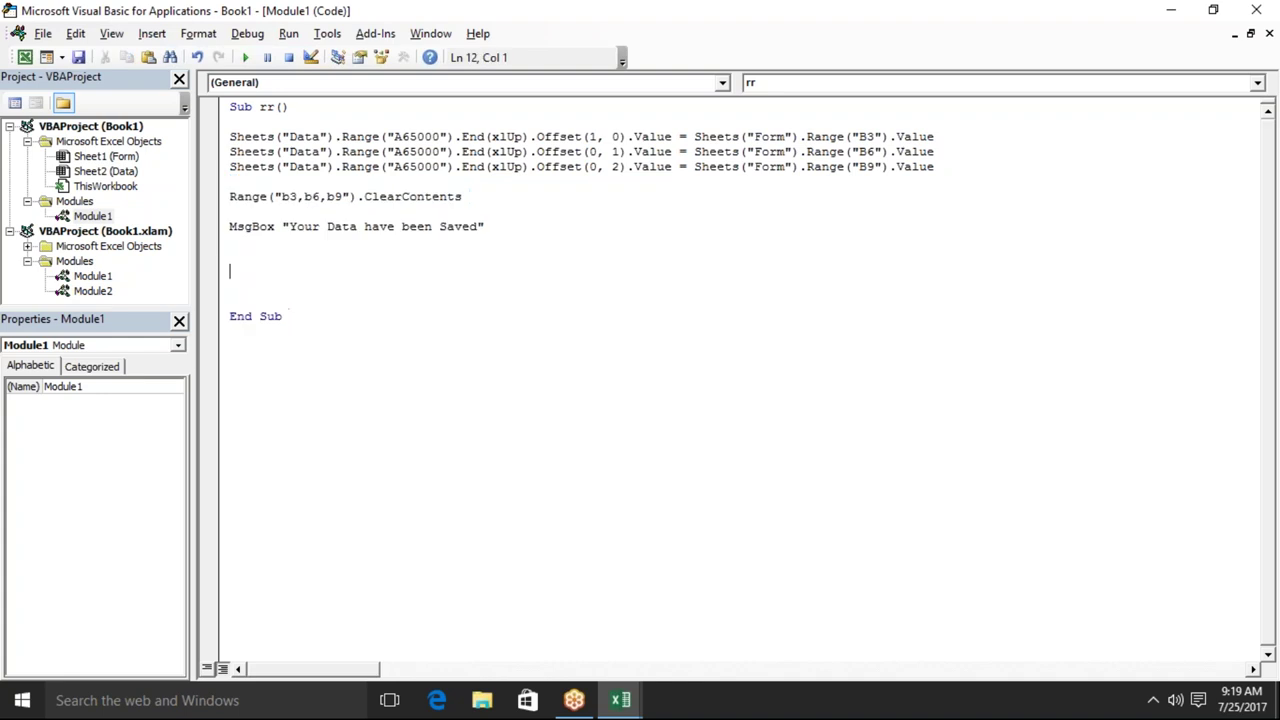
pyautogui.click(281, 252)
pyautogui.hotkey('alt', 'F11')
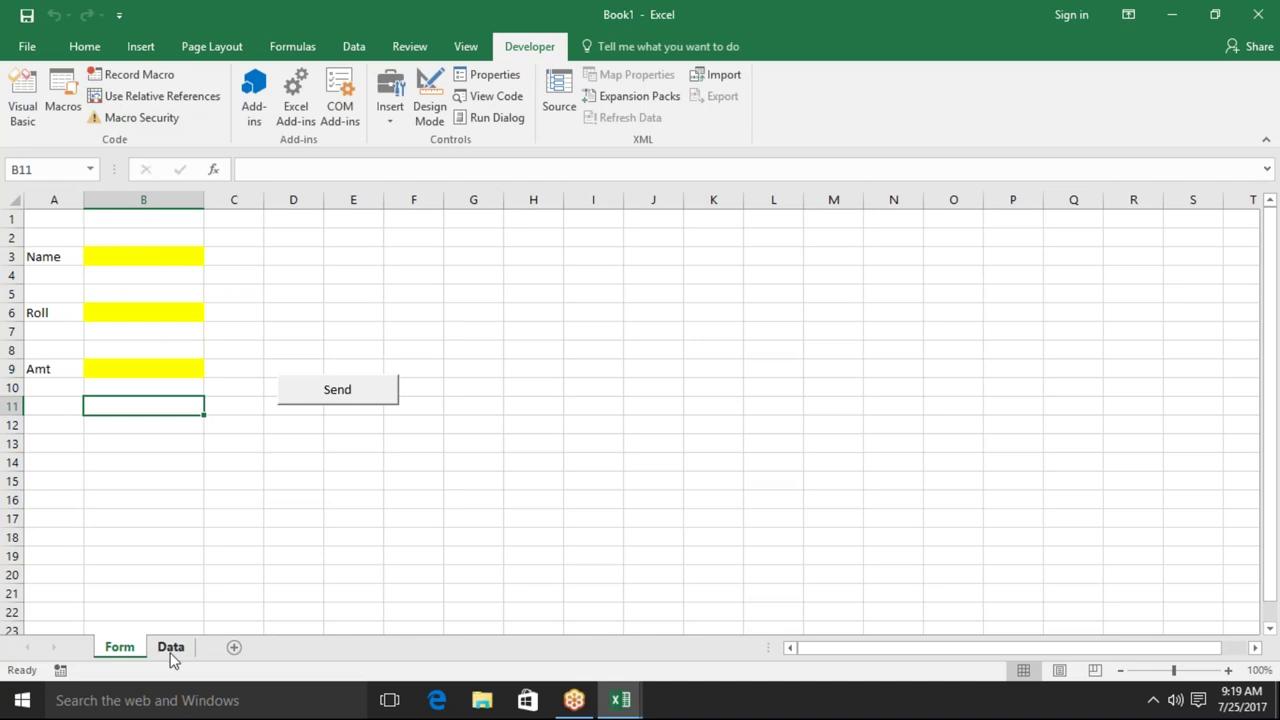
# On the Data sheet, insert blank columns before Name and add headers 'Sr' and 'Date' in A1 and B1.
pyautogui.click(170, 650)
pyautogui.click(57, 199)
pyautogui.hotkey('ctrl', 'shift', '+')
pyautogui.hotkey('ctrl', 'shift', '+')
pyautogui.click(54, 218)
pyautogui.write('Sr')
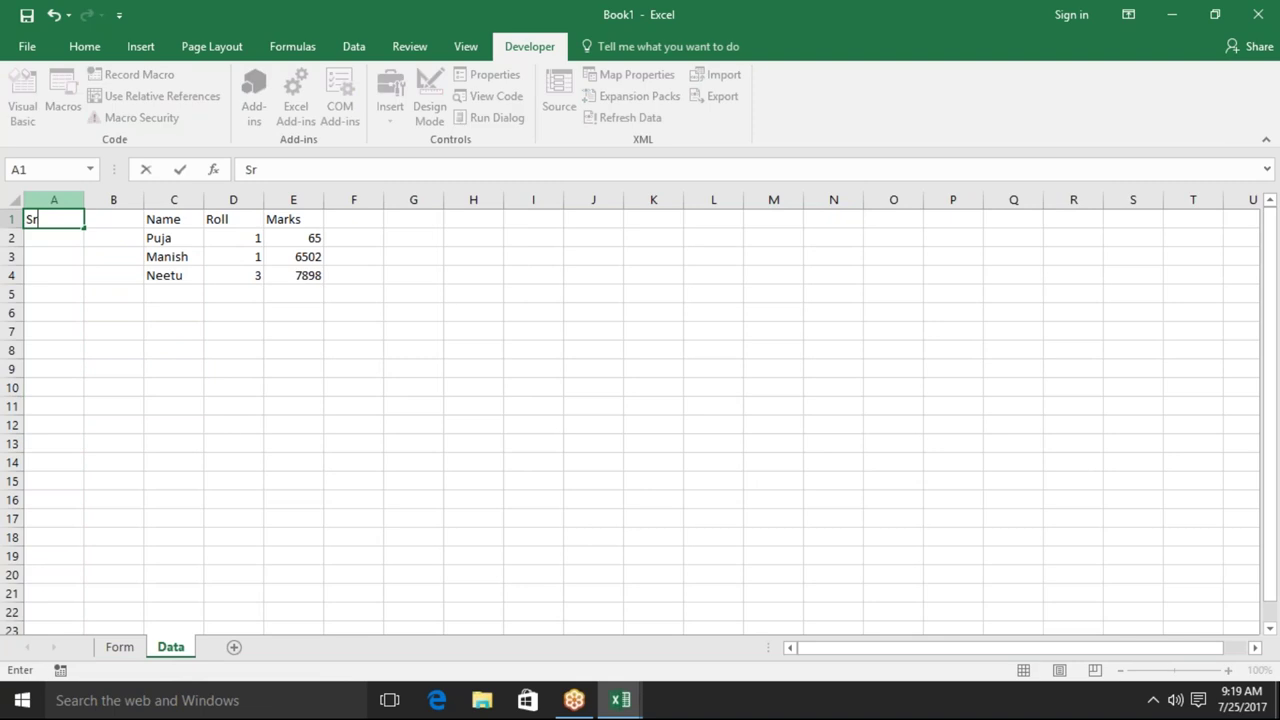
pyautogui.press('Tab')
pyautogui.write('Date')
pyautogui.press('Tab')
# Insert another column at C with the header 'Time', then go back to the Form sheet.
pyautogui.click(188, 199)
pyautogui.hotkey('ctrl', 'shift', '=')
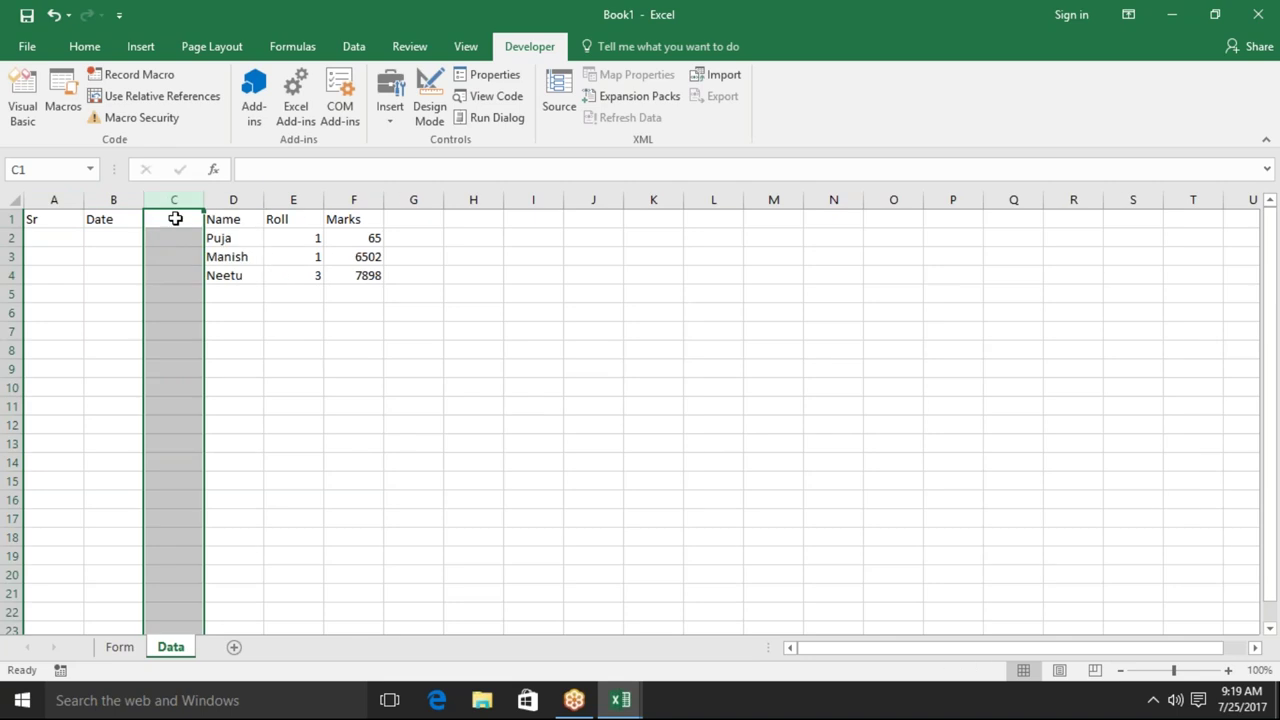
pyautogui.click(175, 218)
pyautogui.write('Time')
pyautogui.click(173, 256)
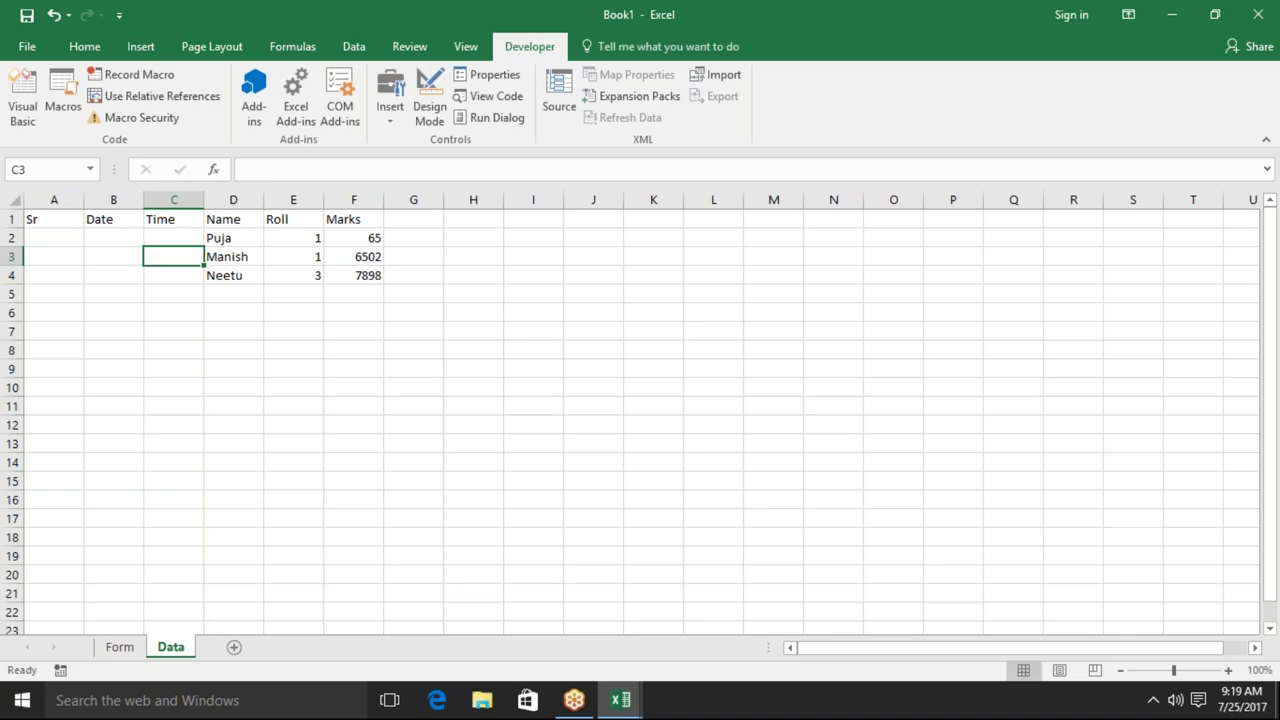
pyautogui.click(128, 647)
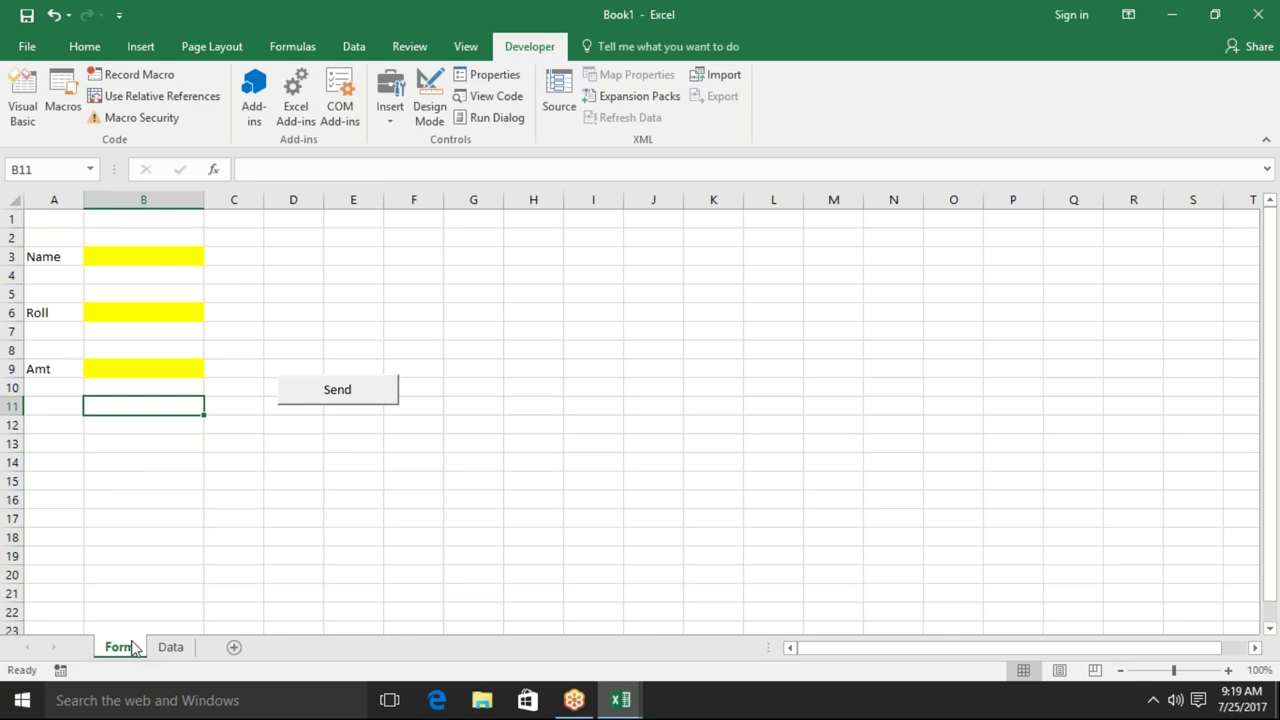
pyautogui.hotkey('alt', 'F11')
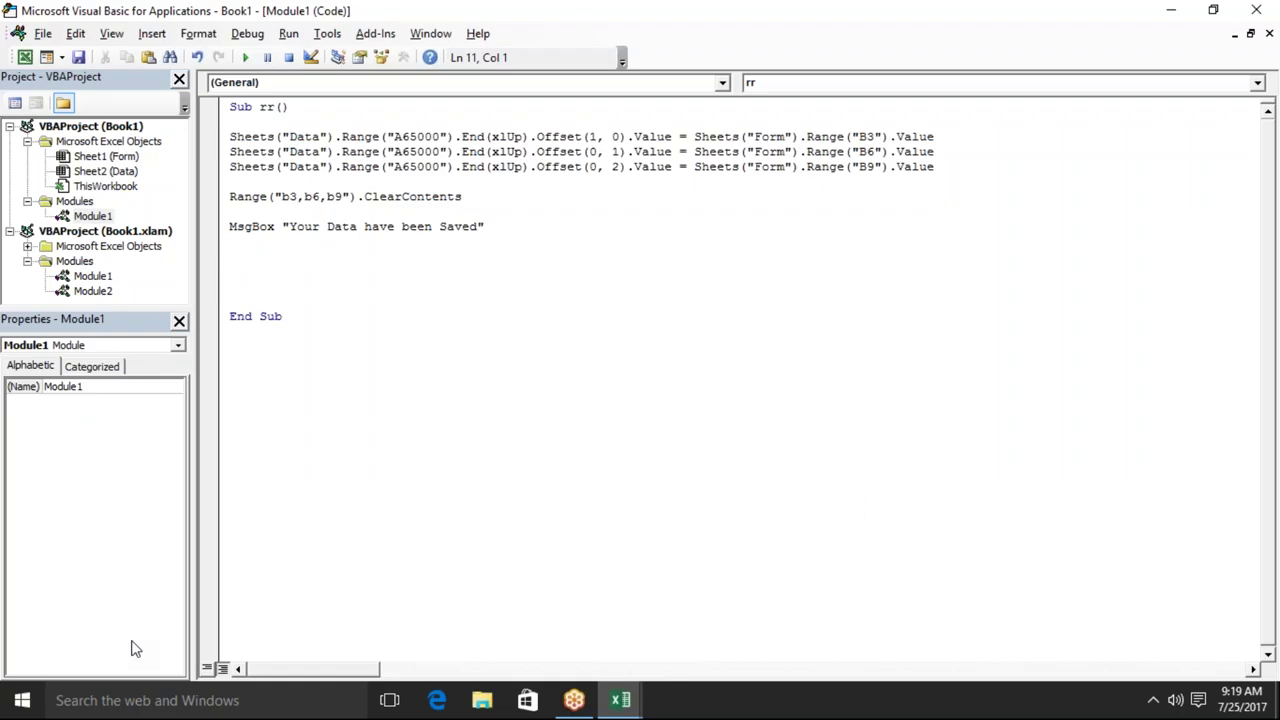
# Declare an empty Sub rr_1() below the rr macro, discarding a started max line.
pyautogui.click(275, 343)
pyautogui.write('sub rr_1()')
pyautogui.press('Return')
pyautogui.press('Return')
pyautogui.press('Return')
pyautogui.press('Return')
pyautogui.press('Return')
pyautogui.press('Return')
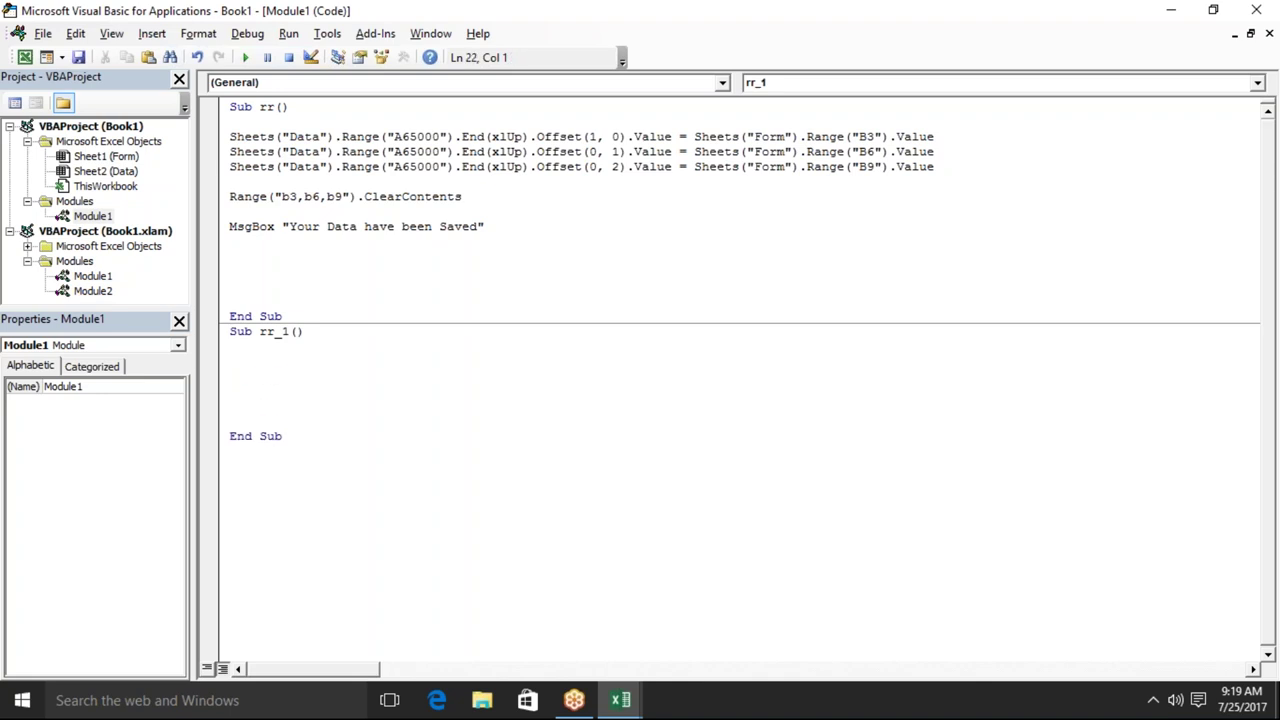
pyautogui.click(260, 348)
pyautogui.click(250, 374)
pyautogui.write('s=')
pyautogui.write('max(')
pyautogui.press('BackSpace')
pyautogui.press('BackSpace')
pyautogui.press('BackSpace')
pyautogui.press('BackSpace')
pyautogui.press('BackSpace')
pyautogui.press('BackSpace')
# Check the Offset usage in the rr code, then bring up the Data sheet.
pyautogui.doubleClick(540, 151)
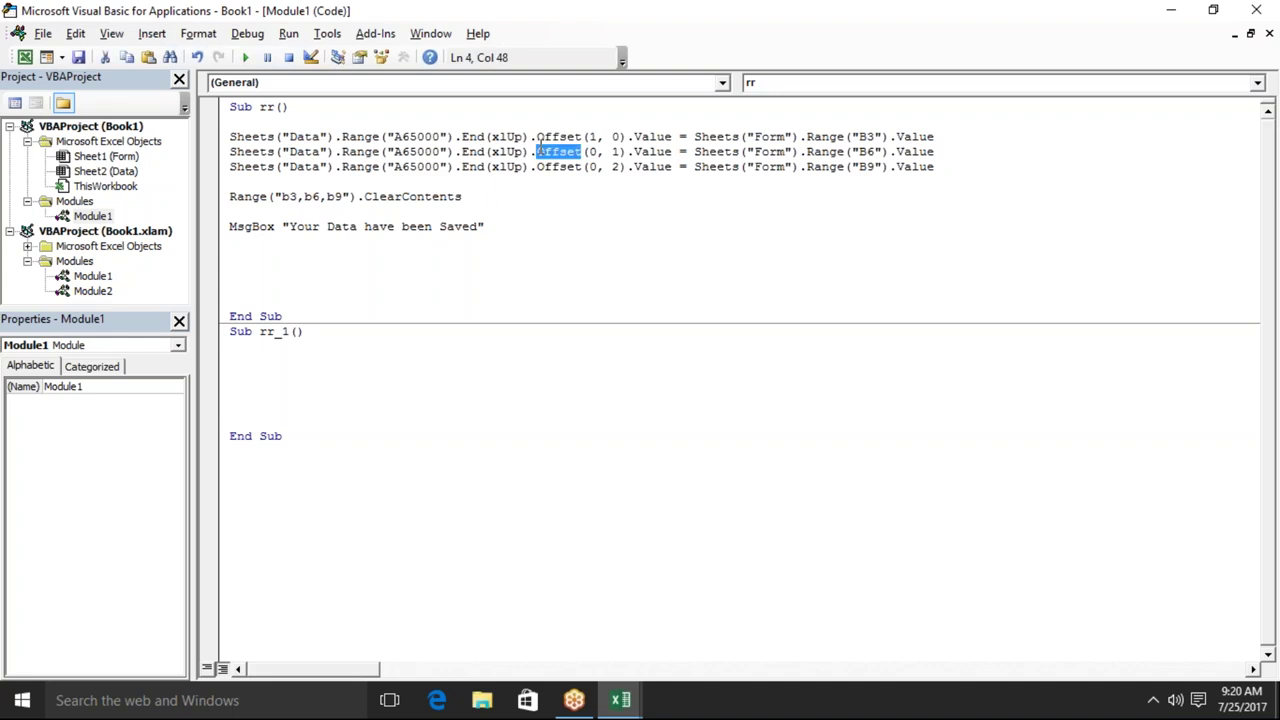
pyautogui.click(537, 136)
pyautogui.hotkey('alt', 'F11')
pyautogui.click(175, 647)
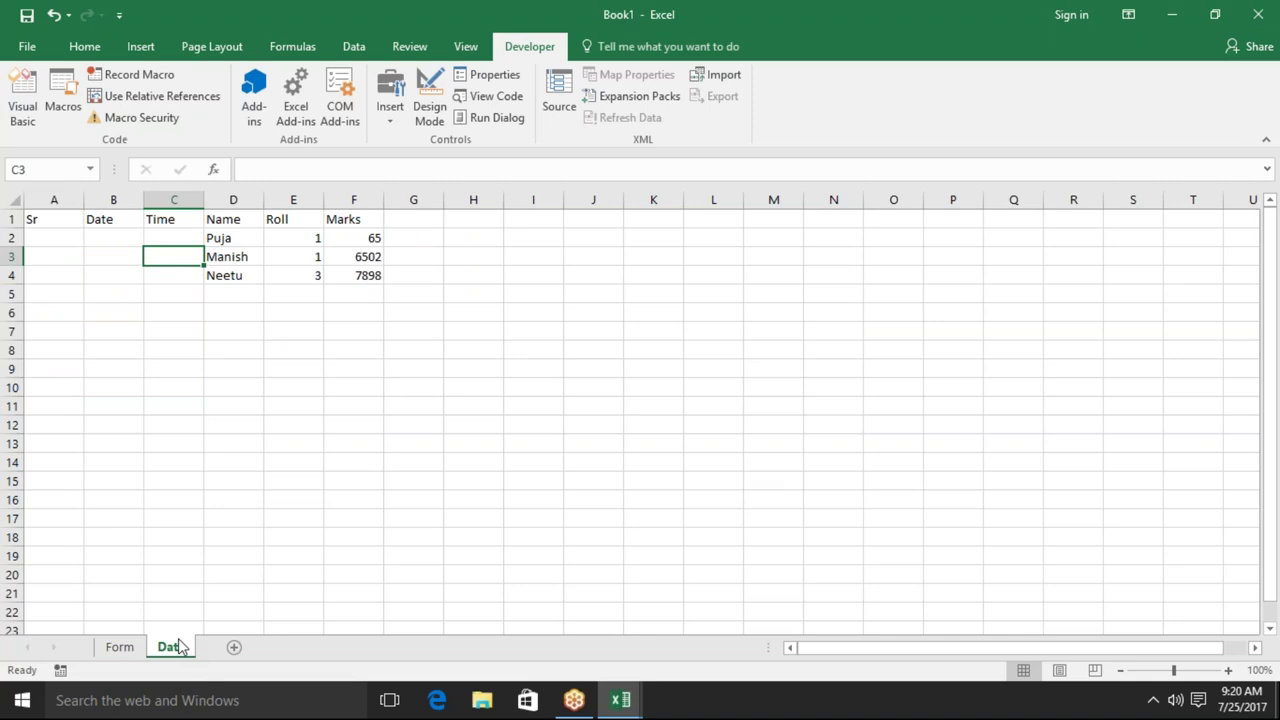
# Inspect the three Name/Roll/Marks records on the Data sheet, ending at Neetu in row 4.
pyautogui.click(225, 221)
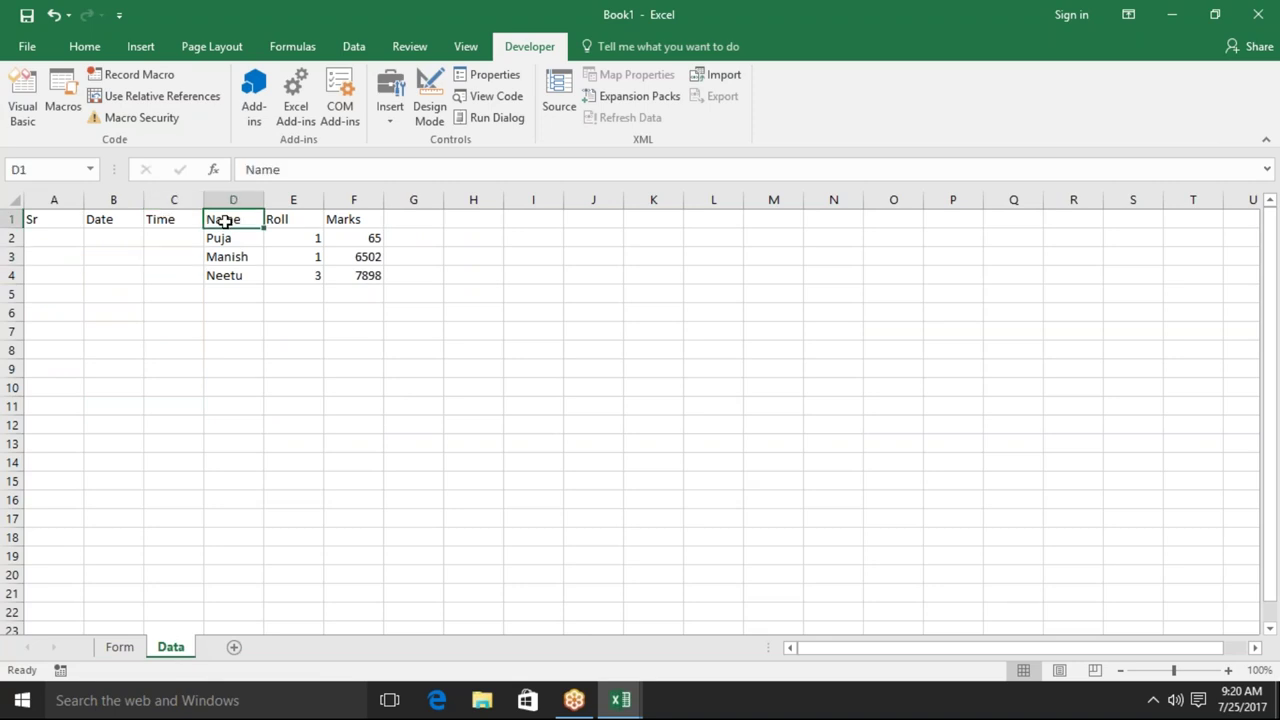
pyautogui.hotkey('ctrl', 'Down')
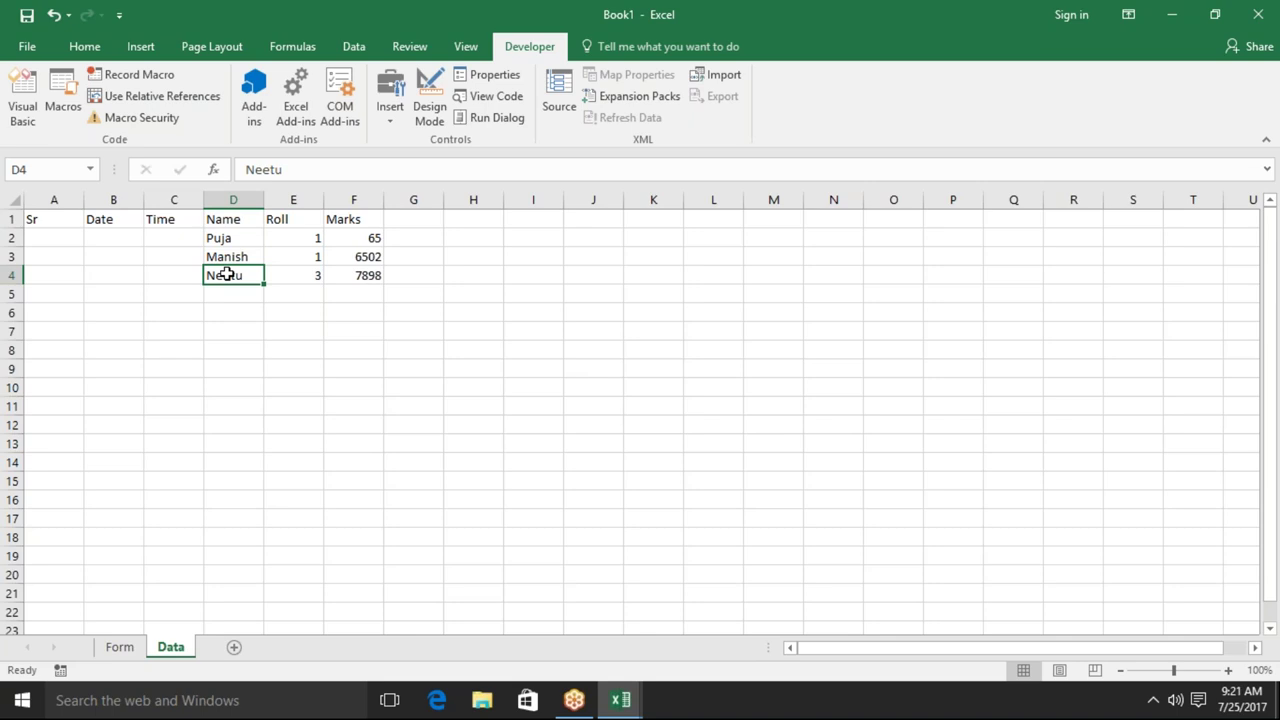
pyautogui.press('Down')
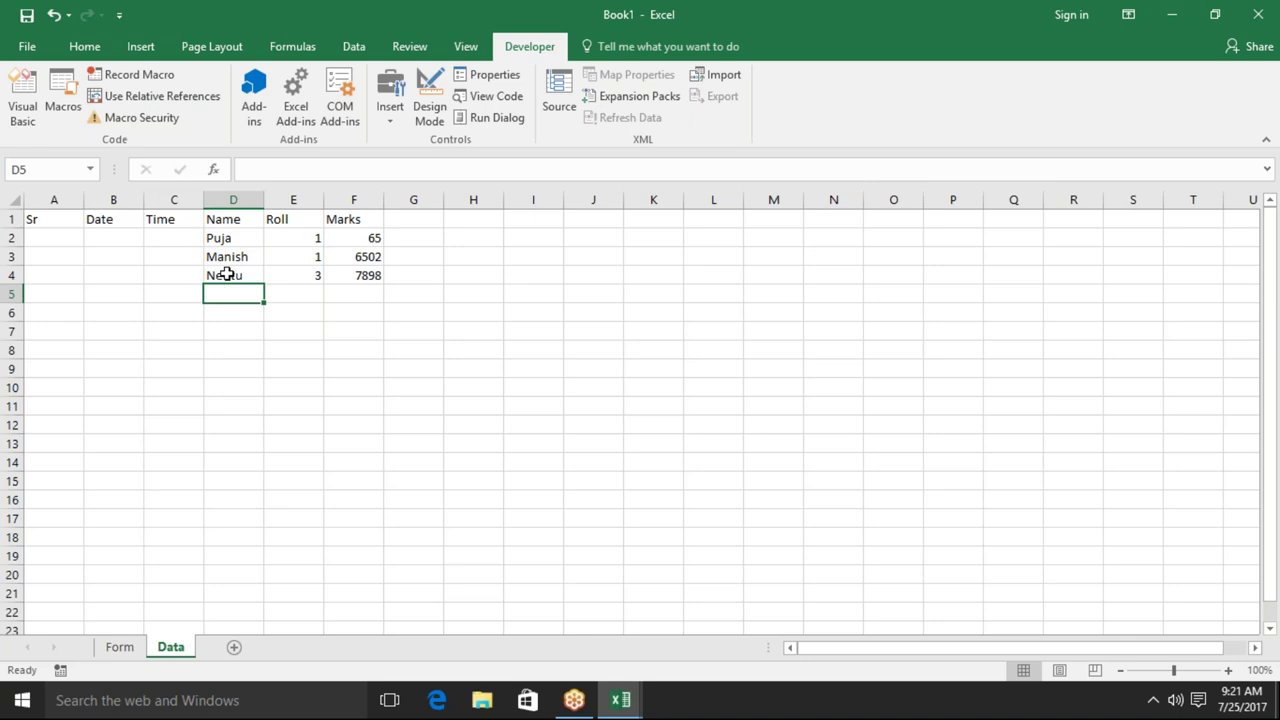
pyautogui.click(227, 274)
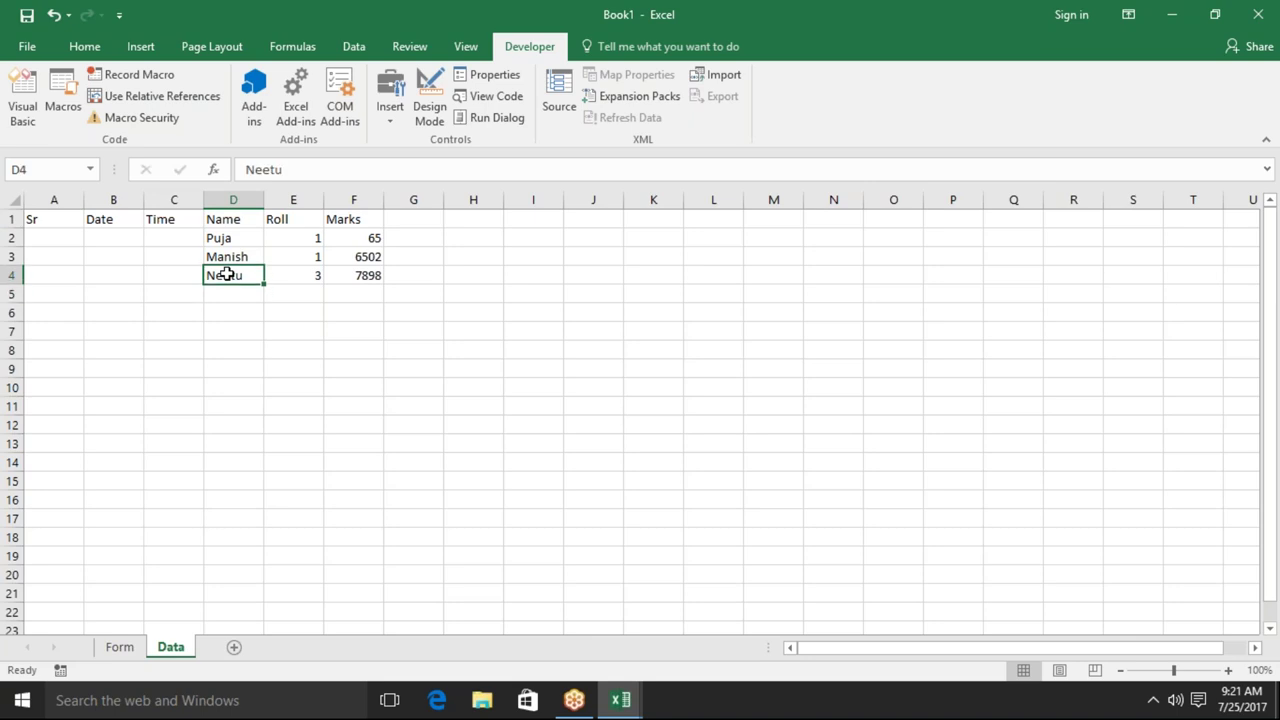
pyautogui.press('Right')
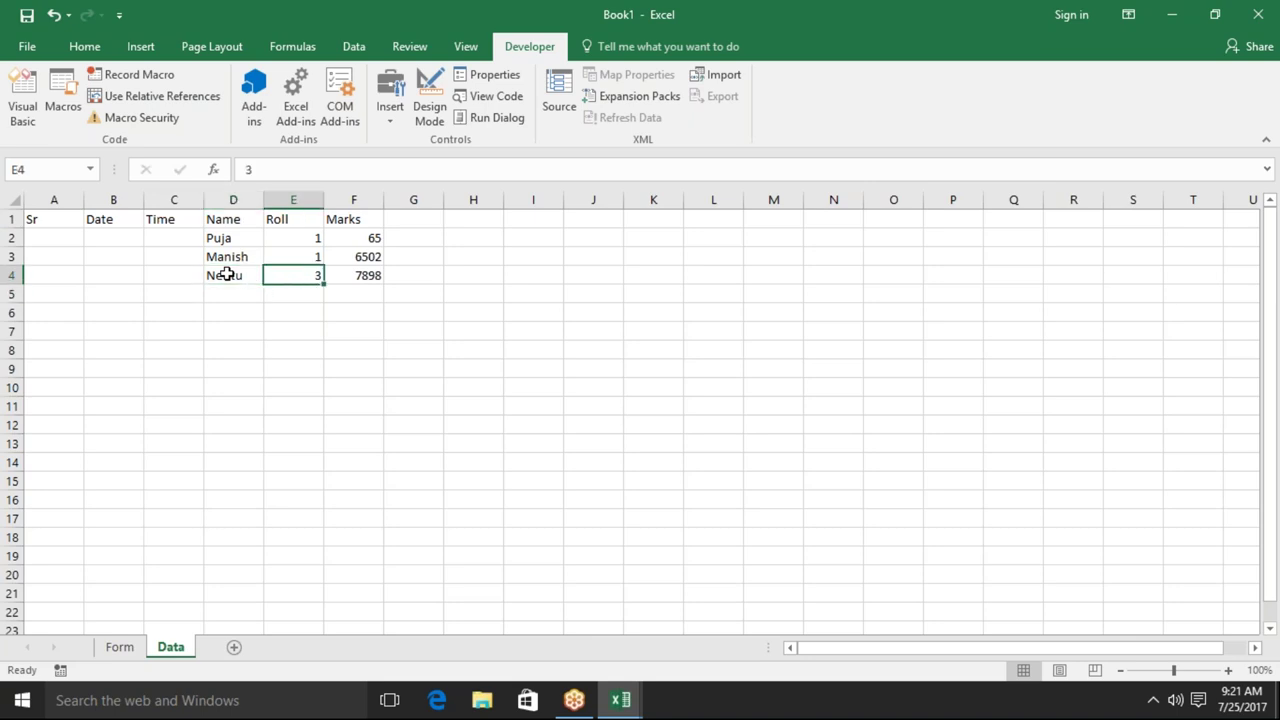
pyautogui.click(227, 274)
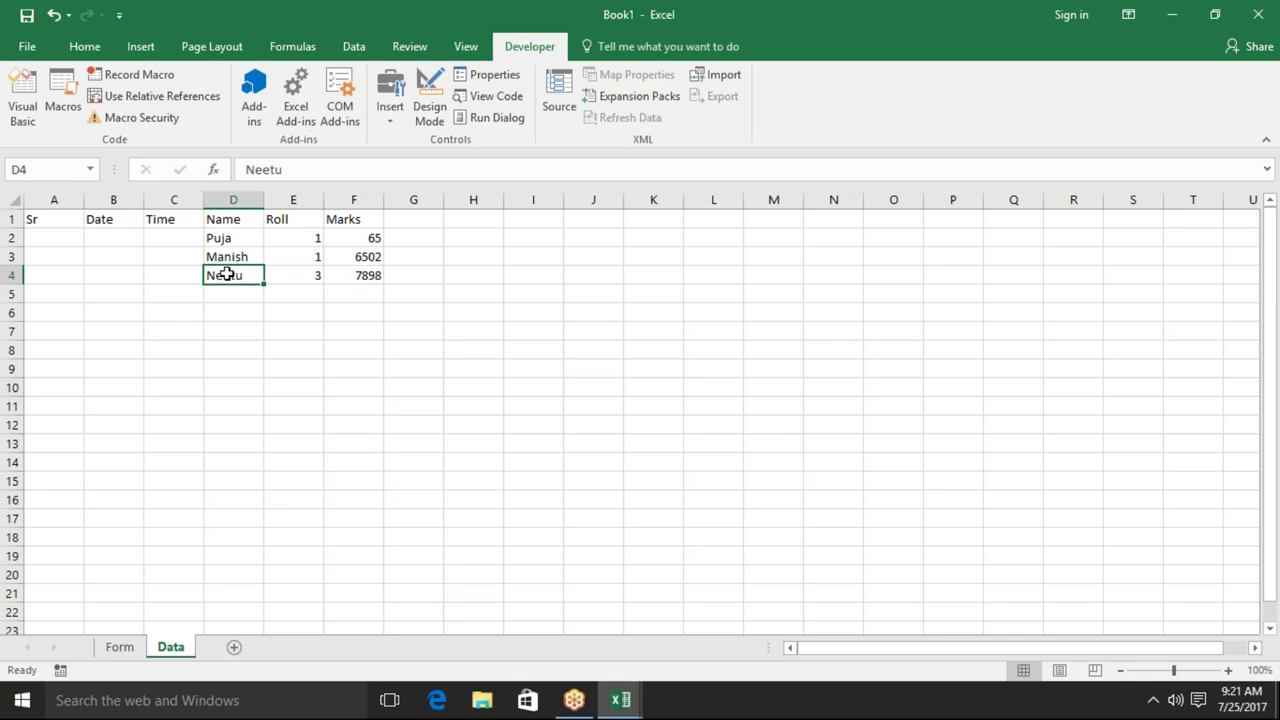
pyautogui.press('Right')
pyautogui.press('Down')
pyautogui.press('Up')
pyautogui.press('Left')
pyautogui.press('Up')
pyautogui.press('Down')
pyautogui.press('Left')
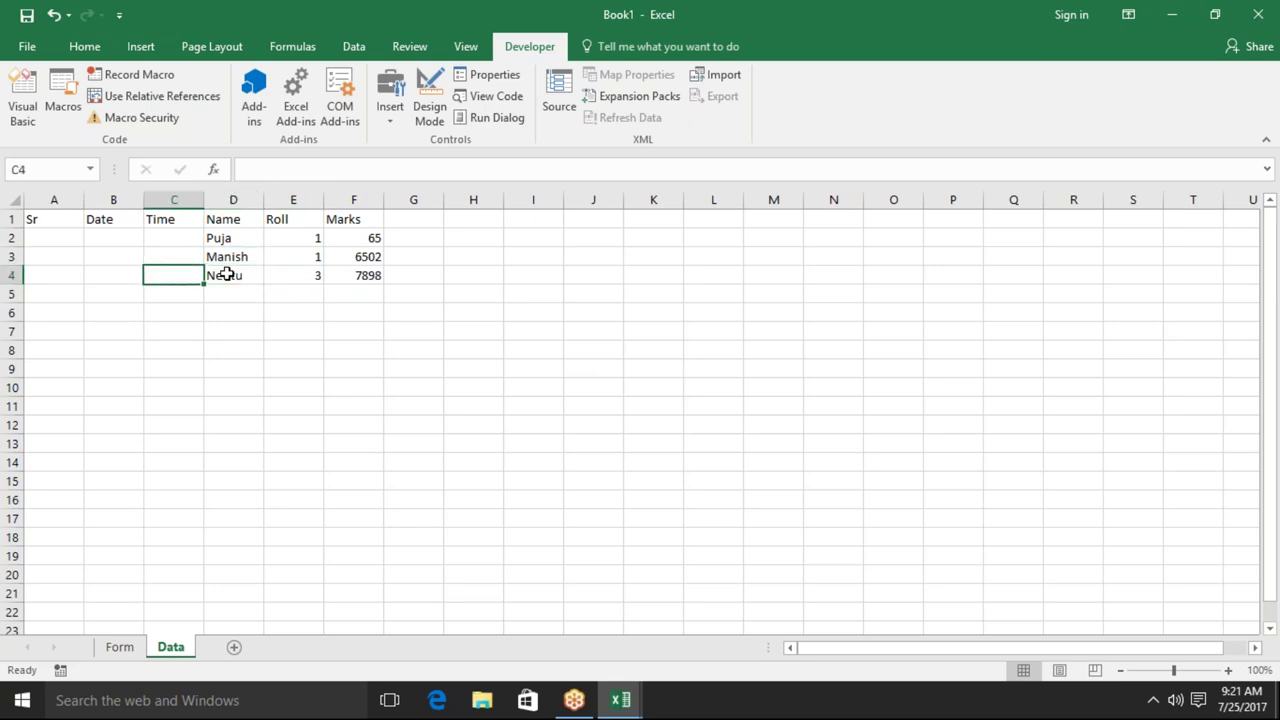
pyautogui.press('Right')
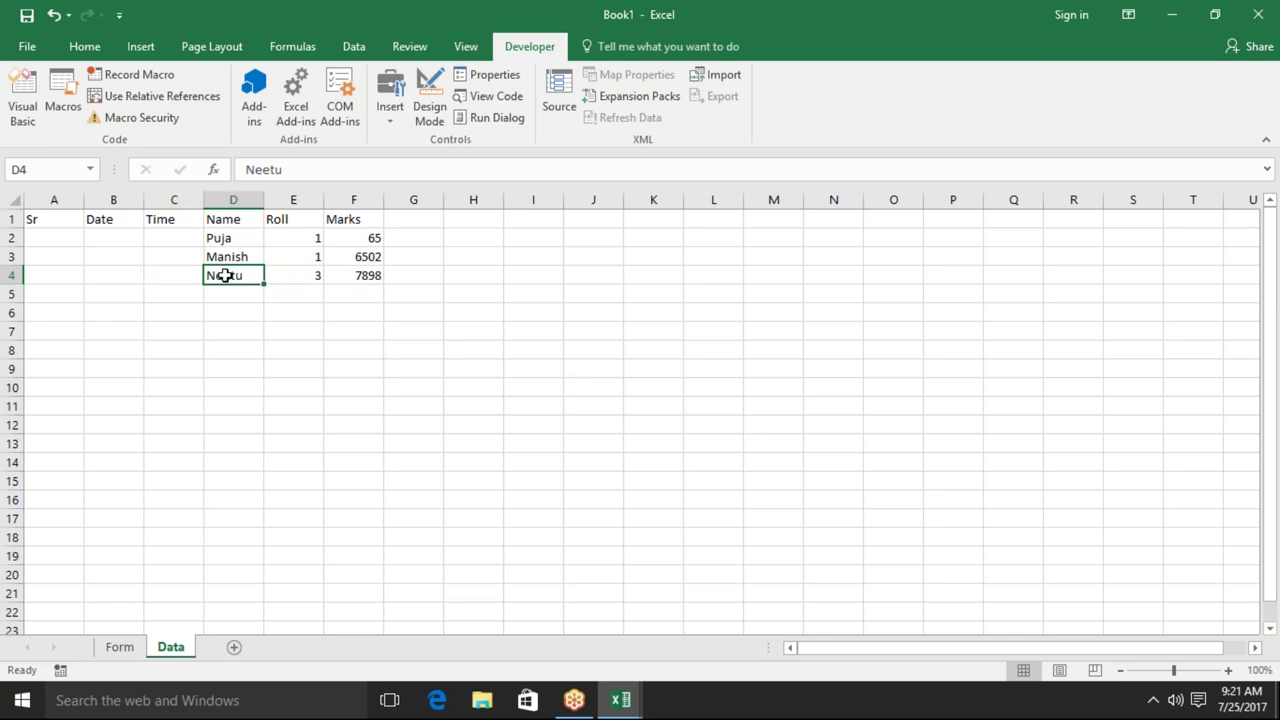
# Compare the rr_1 code and the Form sheet, then come back to the Data sheet.
pyautogui.click(209, 300)
pyautogui.hotkey('alt', 'Tab')
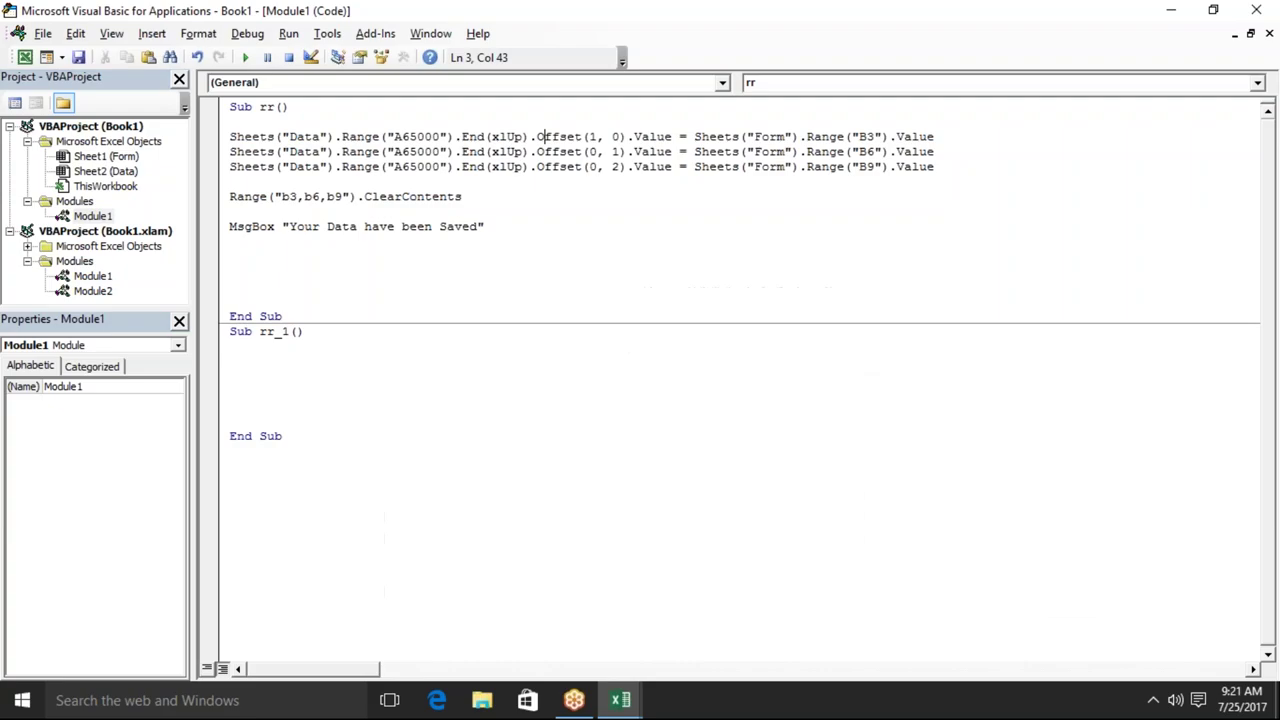
pyautogui.click(251, 366)
pyautogui.hotkey('alt', 'Tab')
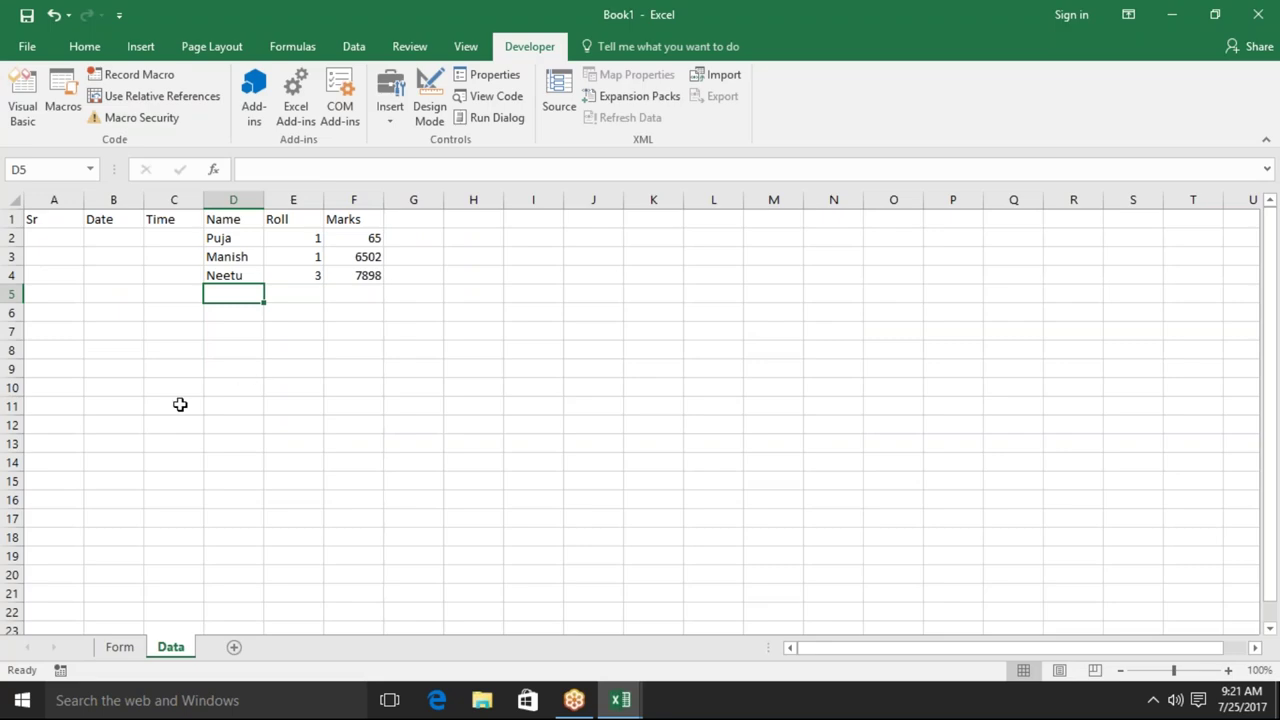
pyautogui.click(120, 647)
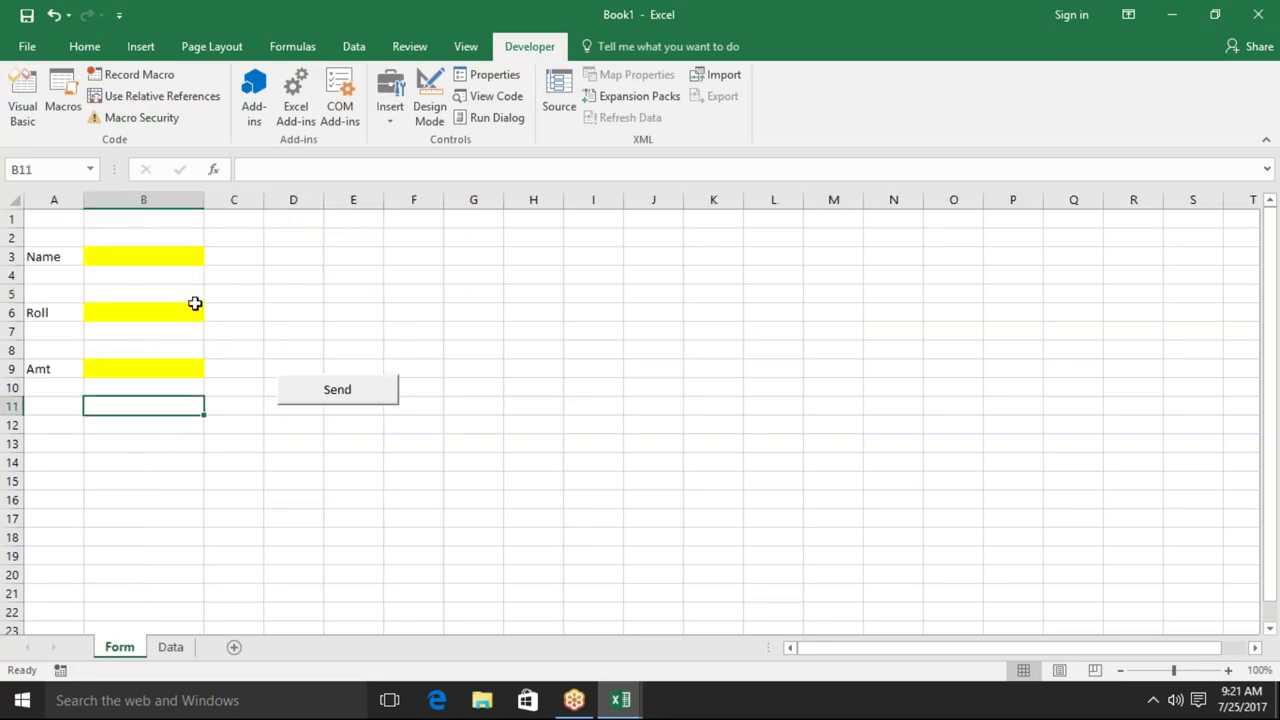
pyautogui.click(170, 647)
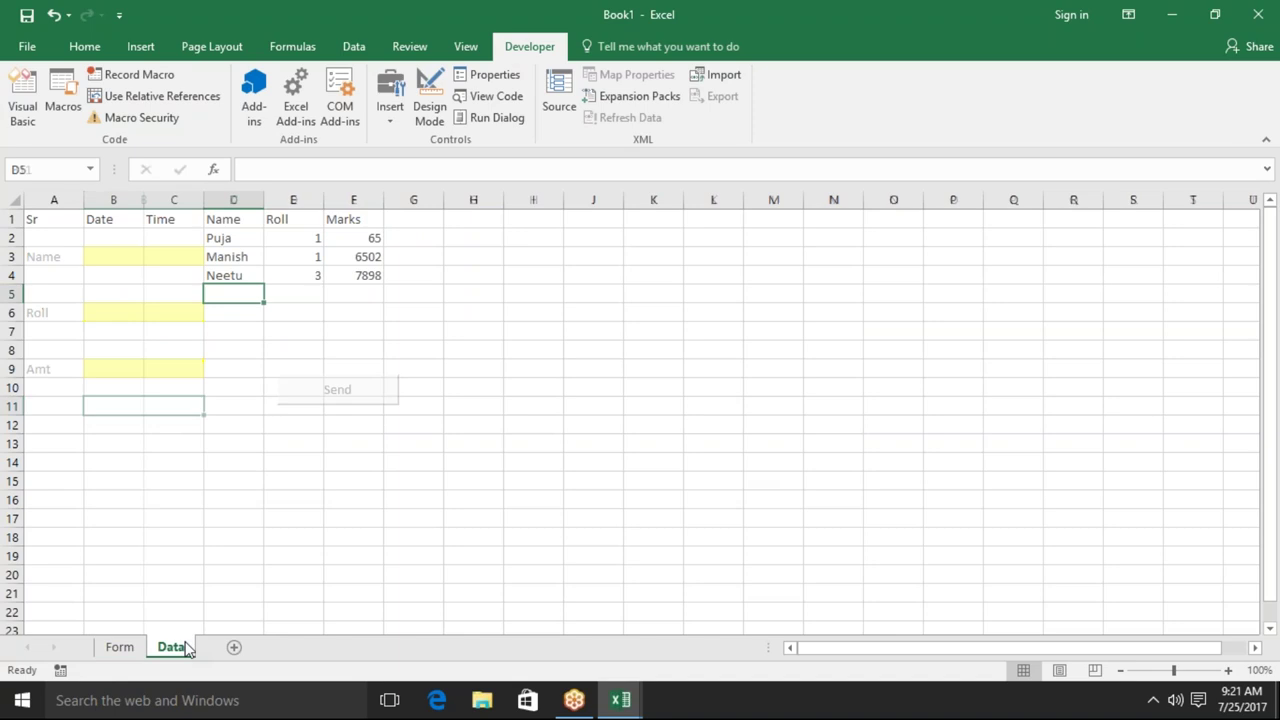
# Look over the empty Sr and Time columns and start typing '=ma' in cell C6.
pyautogui.click(56, 198)
pyautogui.click(174, 199)
pyautogui.click(180, 280)
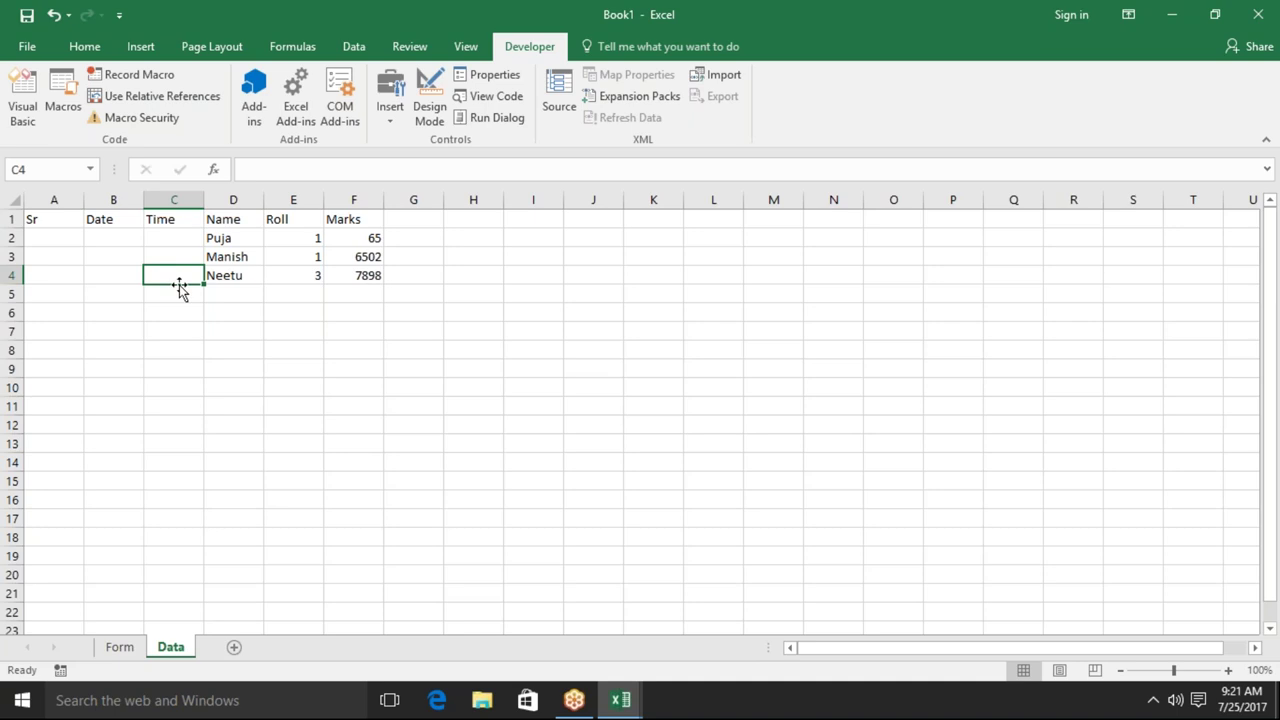
pyautogui.click(14, 263)
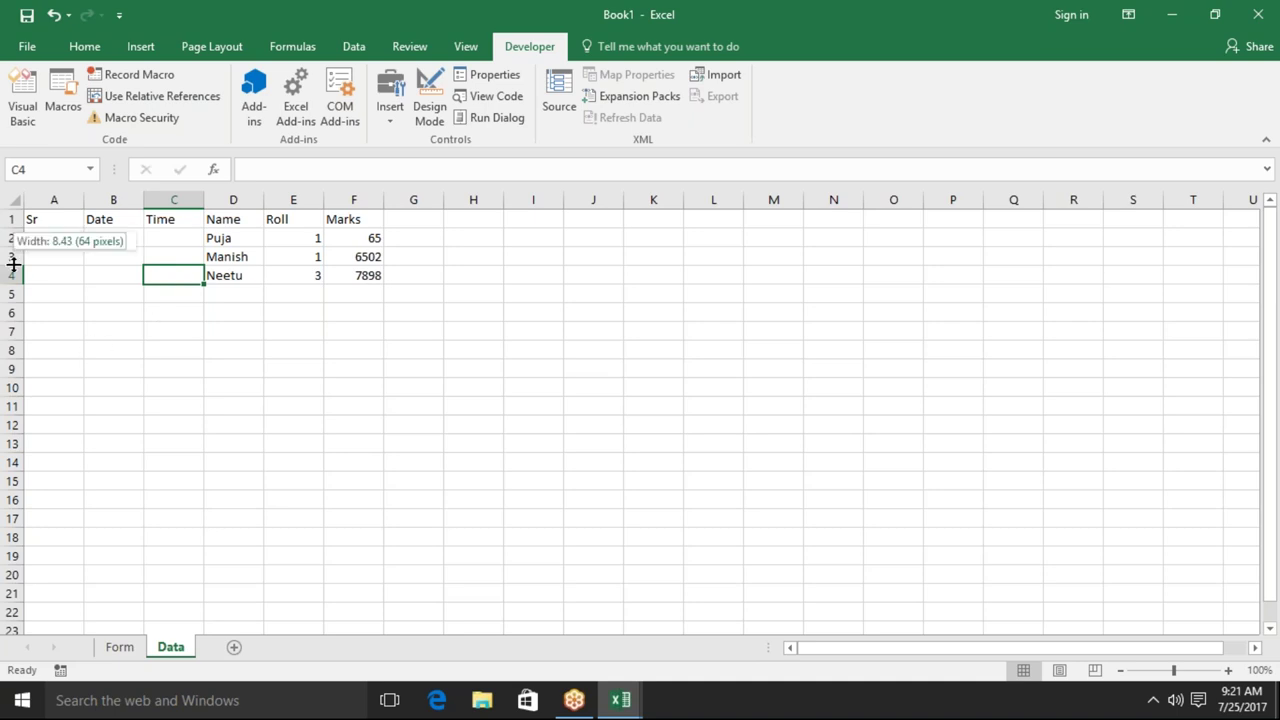
pyautogui.click(164, 313)
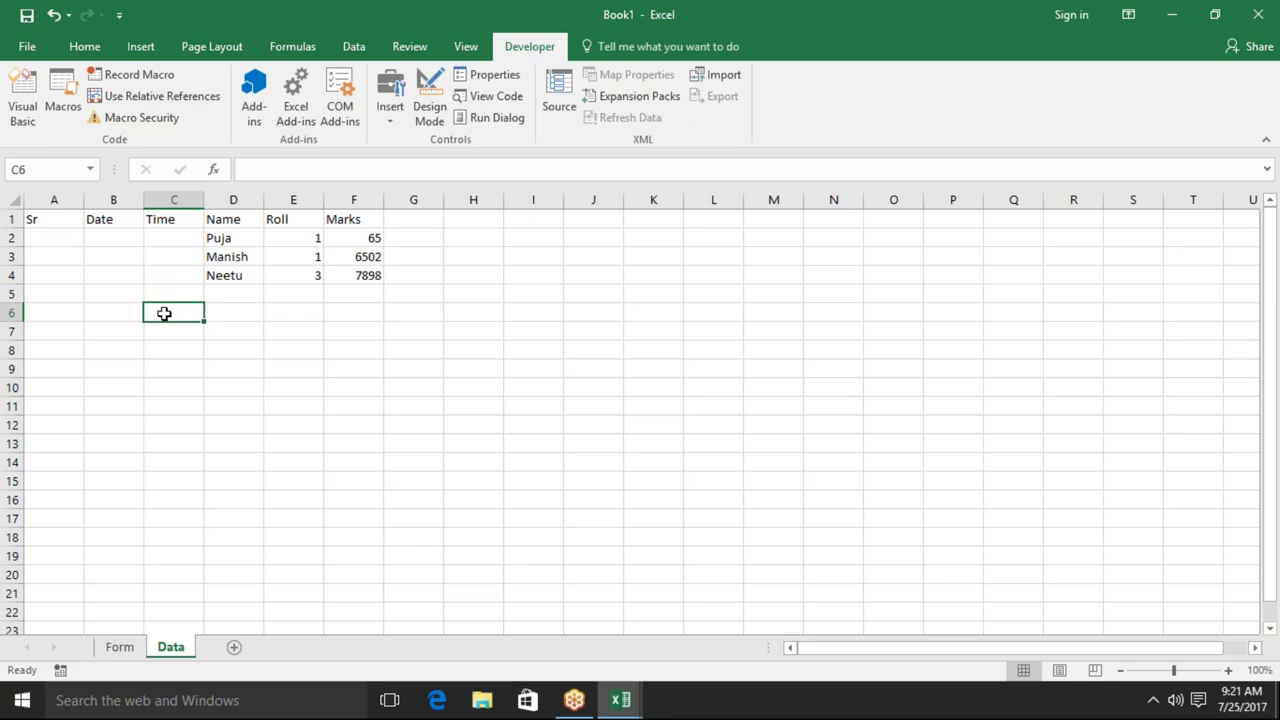
pyautogui.write('=ma')
# Enter the formula =MAX(A:A)+1 in Data cell C6.
pyautogui.press('Down')
pyautogui.press('Tab')
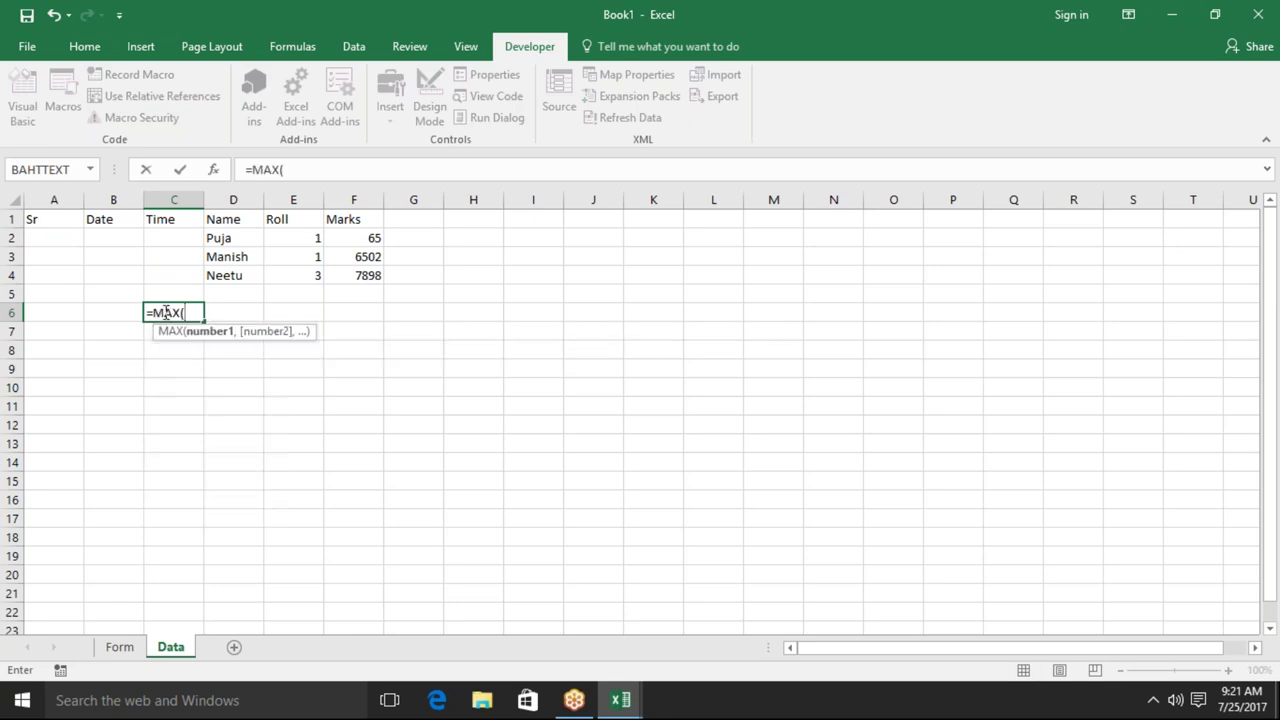
pyautogui.click(58, 197)
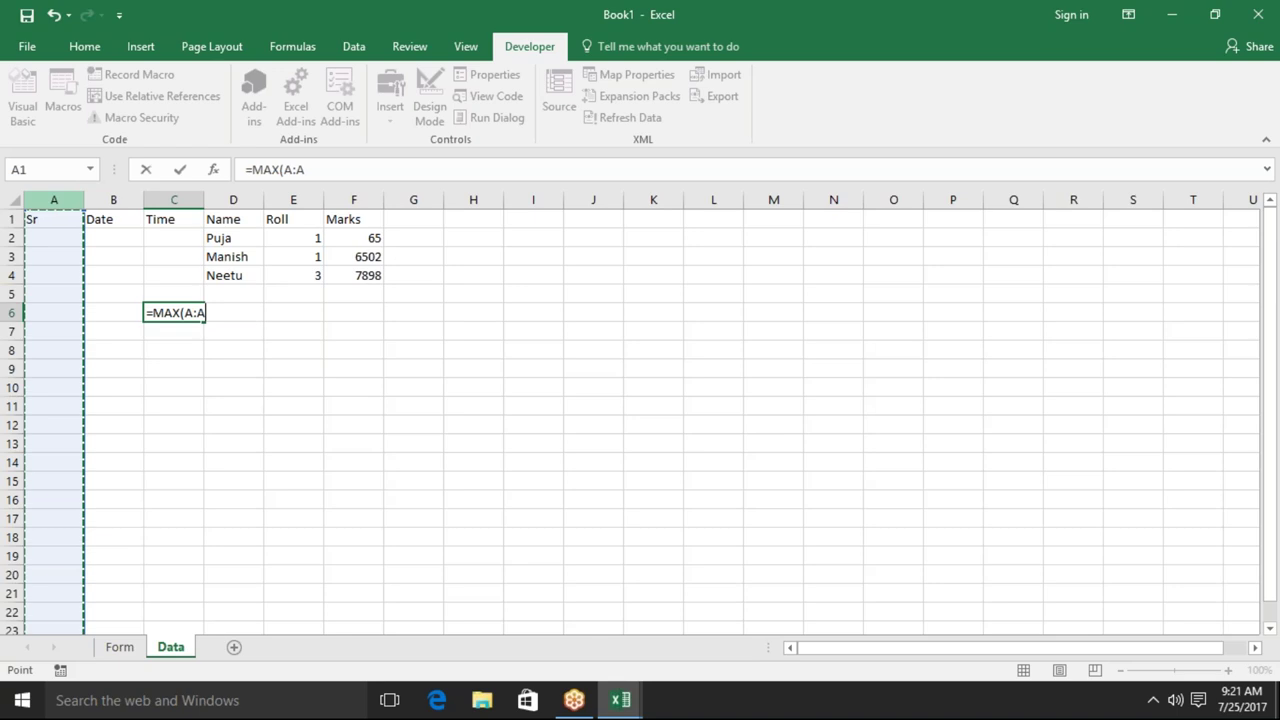
pyautogui.press('Return')
pyautogui.press('Up')
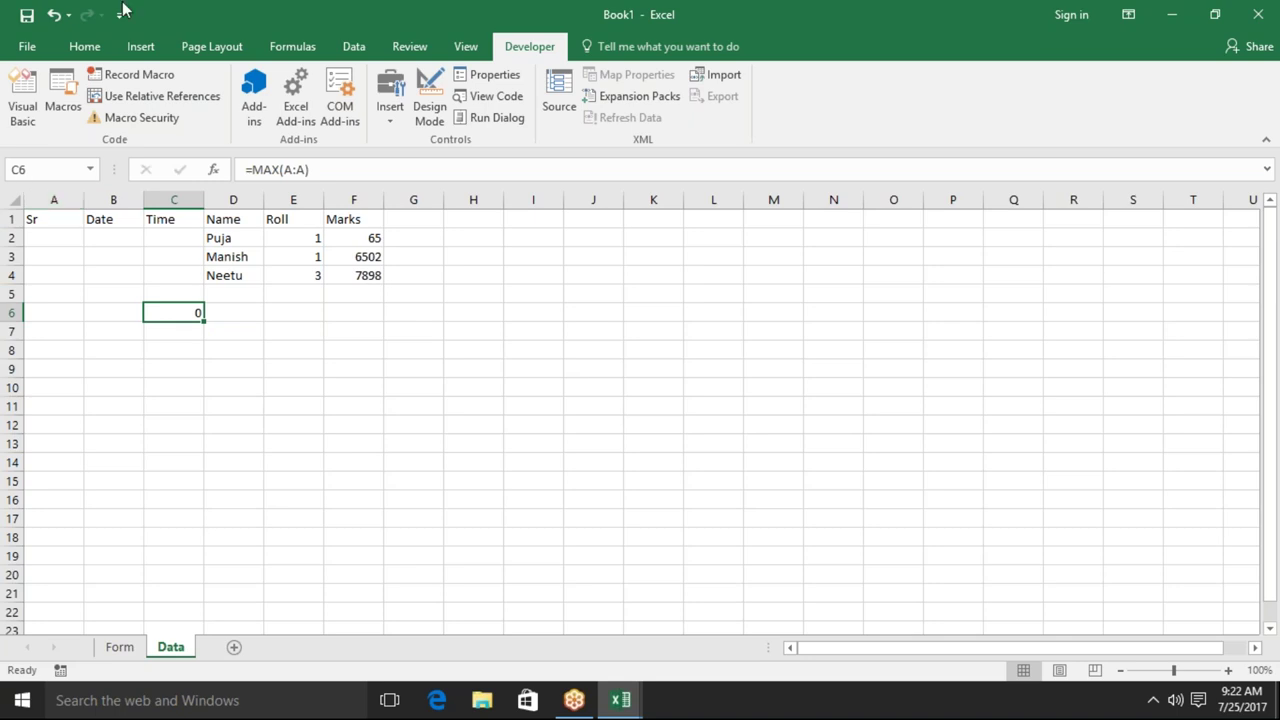
pyautogui.click(335, 165)
pyautogui.write('+1')
pyautogui.press('Return')
# Fill A2:A5 with test serials 1, 2, 3 and 4 to check C6's result.
pyautogui.click(54, 237)
pyautogui.write('1')
pyautogui.press('Return')
pyautogui.write('2')
pyautogui.press('Return')
pyautogui.write('3')
pyautogui.press('Return')
pyautogui.write('4')
pyautogui.press('Return')
# Clear the test serials from A2:A5, recheck C6, and switch to the macro editor.
pyautogui.click(74, 256)
pyautogui.click(54, 237)
pyautogui.moveTo(54, 237); pyautogui.dragTo(54, 294)
pyautogui.press('Delete')
pyautogui.click(54, 275)
pyautogui.press('Down')
pyautogui.press('Down')
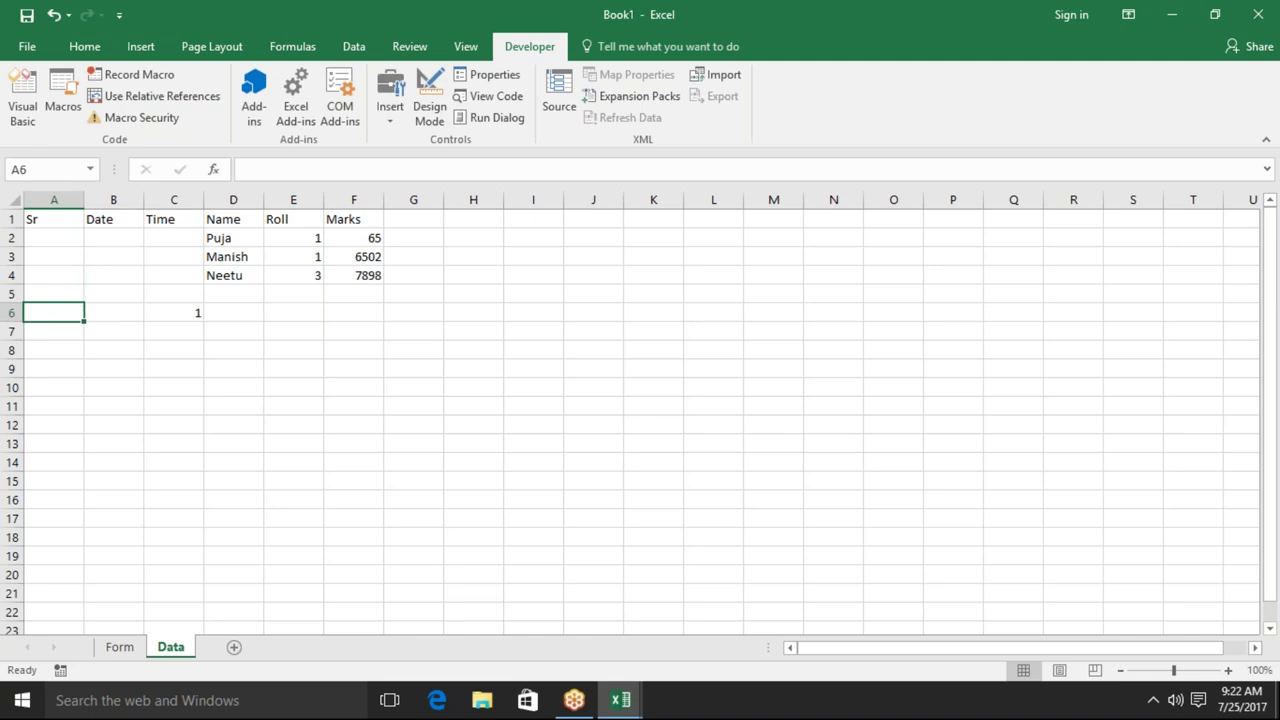
pyautogui.press('Right')
pyautogui.press('Right')
pyautogui.hotkey('alt', 'F11')
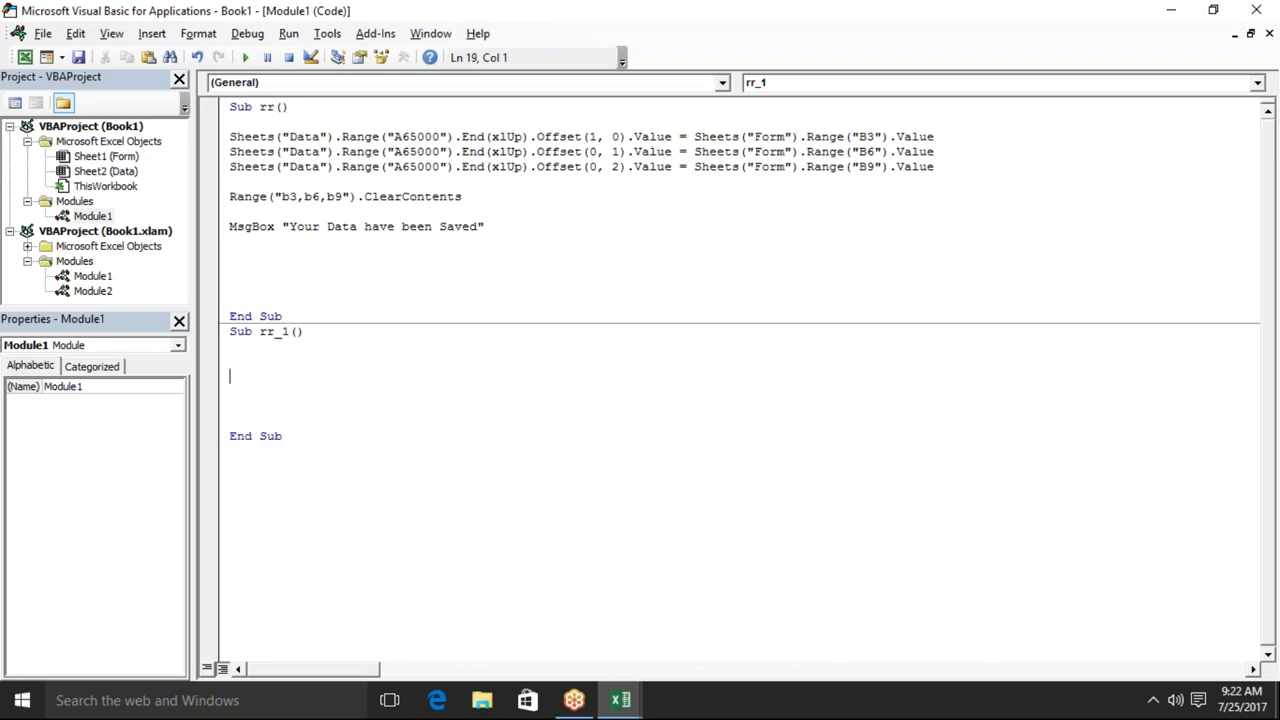
# In rr_1, write ID = Application.WorksheetFunction.Max(Sheets("Data").Range("A:A")) after discarding false starts.
pyautogui.write('max')
pyautogui.write('(')
pyautogui.press('BackSpace')
pyautogui.press('BackSpace')
pyautogui.press('BackSpace')
pyautogui.press('BackSpace')
pyautogui.write('len')
pyautogui.write('(')
pyautogui.press('BackSpace')
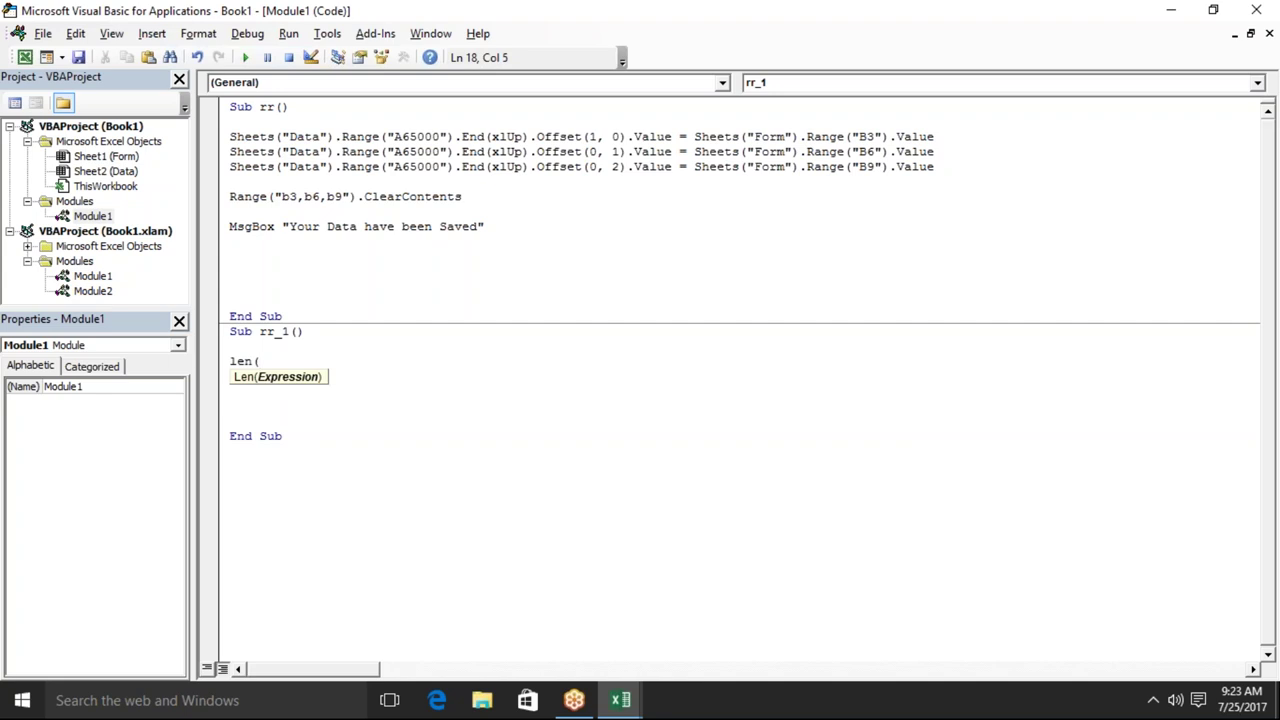
pyautogui.press('BackSpace')
pyautogui.press('BackSpace')
pyautogui.press('BackSpace')
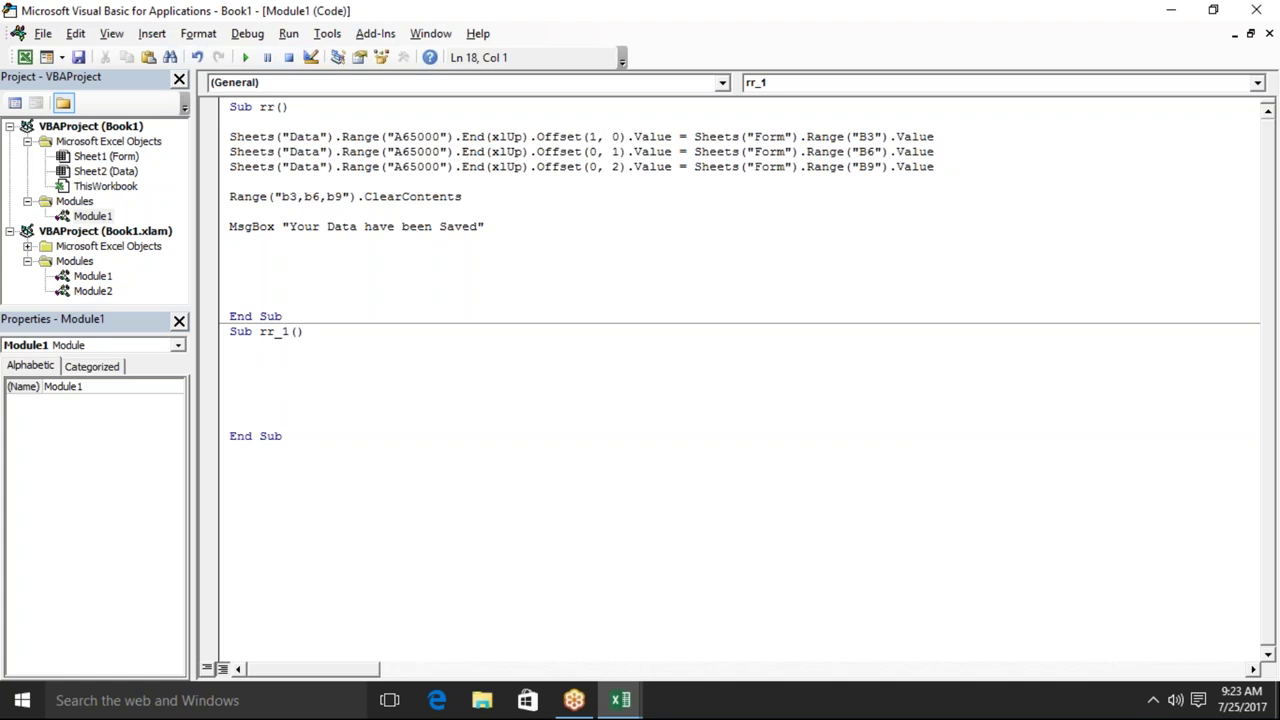
pyautogui.write('id')
pyautogui.write('=')
pyautogui.write('application.wo')
pyautogui.press('Tab')
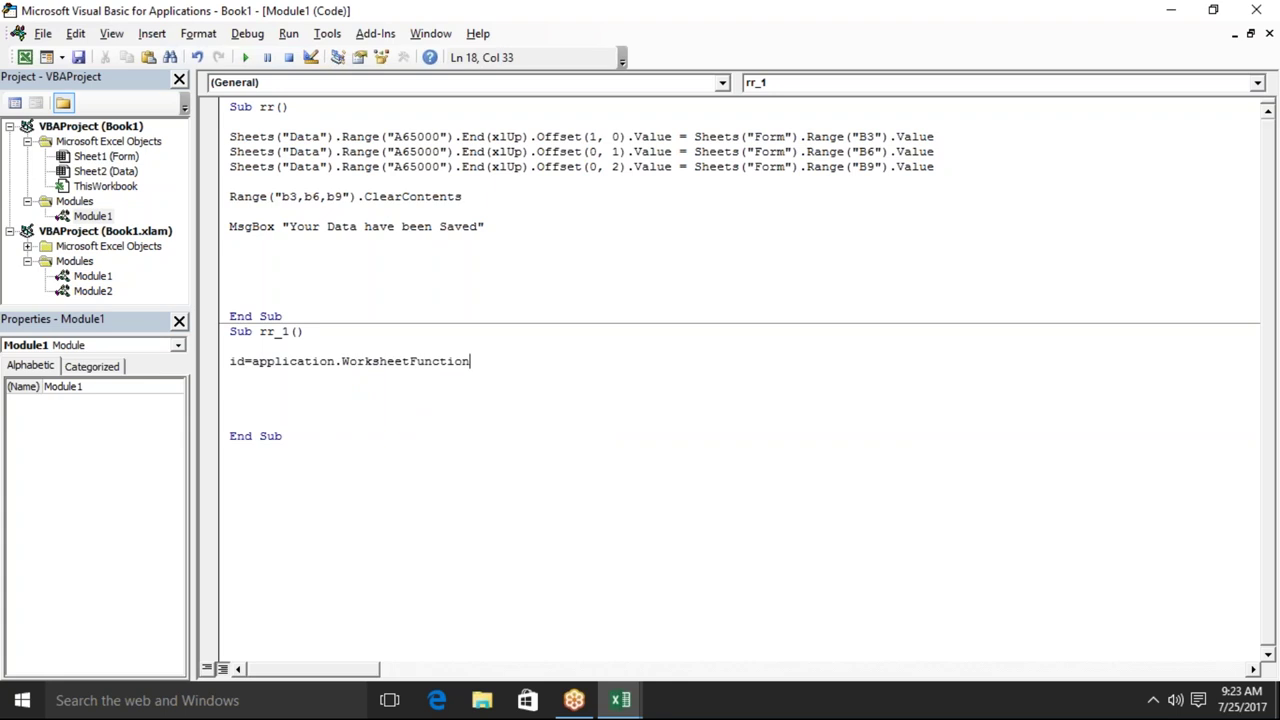
pyautogui.write('.')
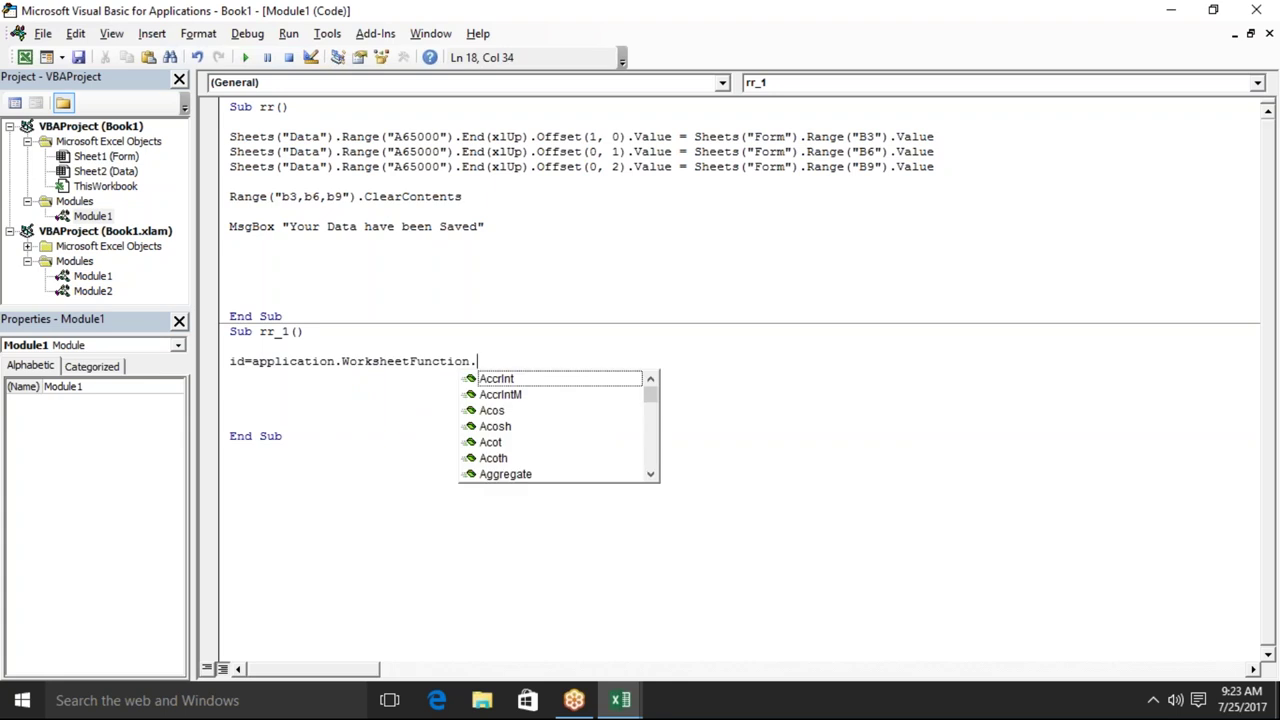
pyautogui.write('ma')
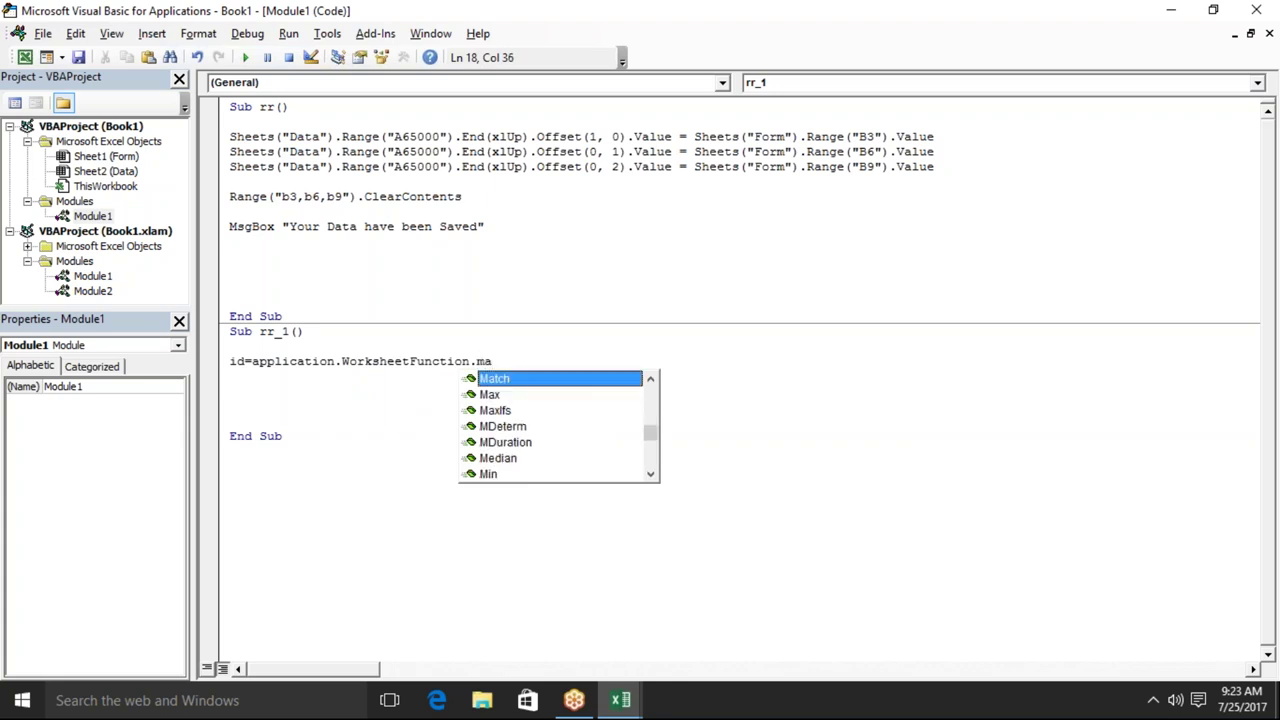
pyautogui.press('Down')
pyautogui.press('Tab')
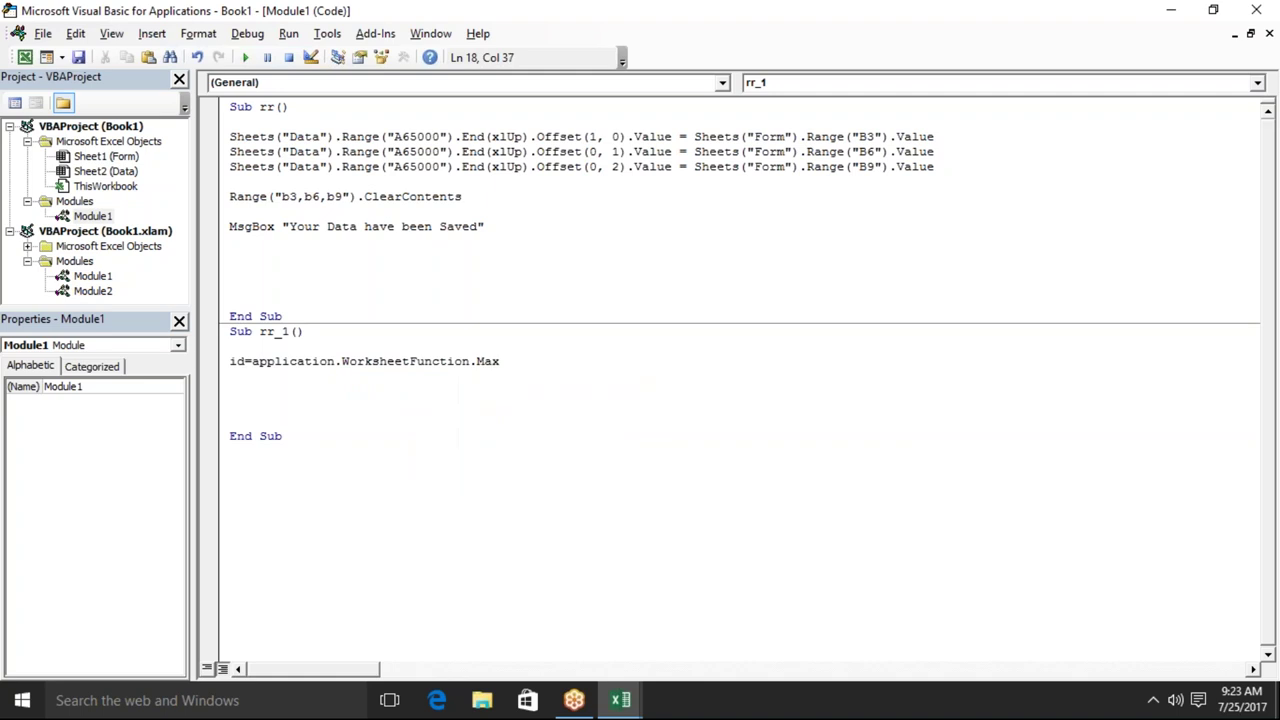
pyautogui.write('(sheets')
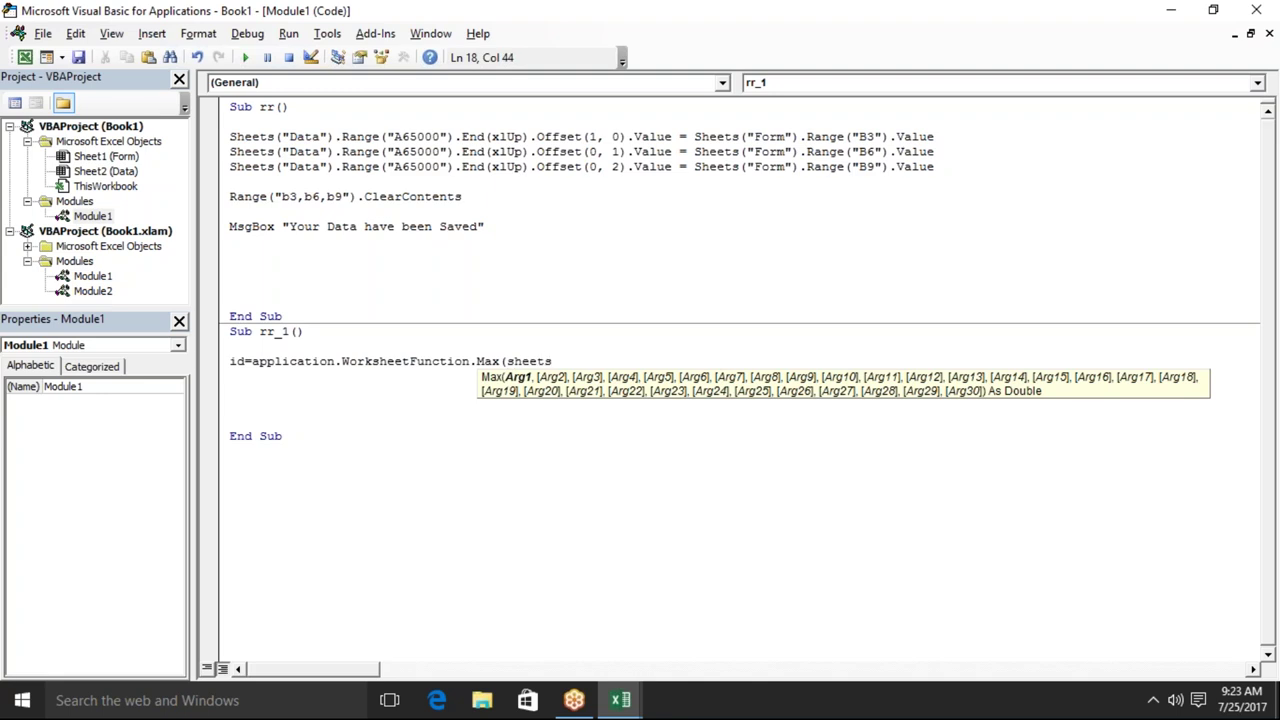
pyautogui.write('("Da')
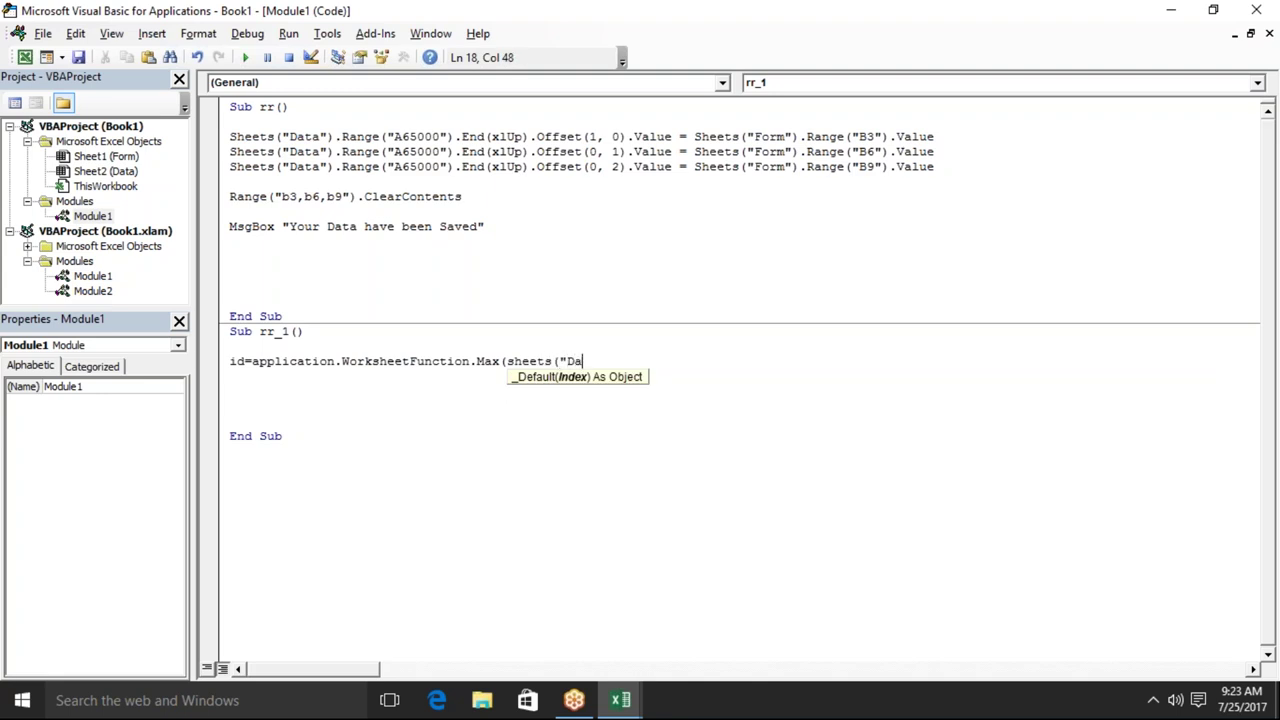
pyautogui.write('ta"')
pyautogui.write(').ra')
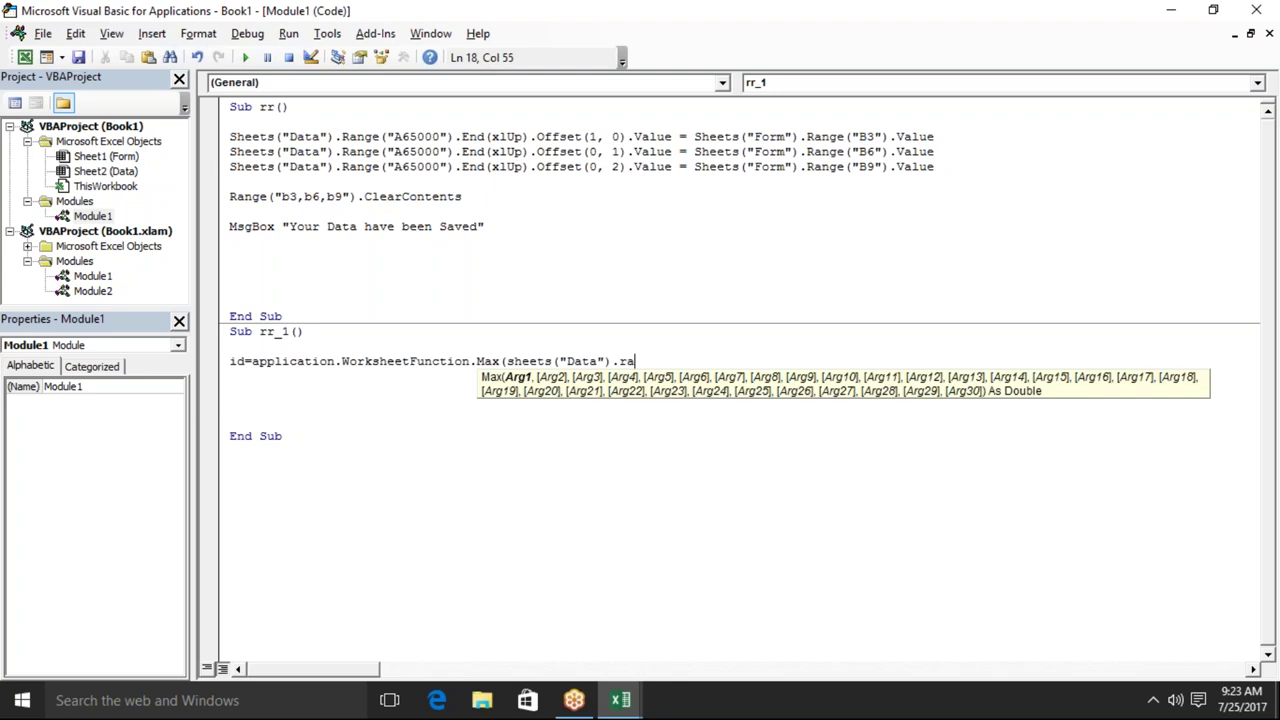
pyautogui.write('nge("A:A"))')
pyautogui.press('Return')
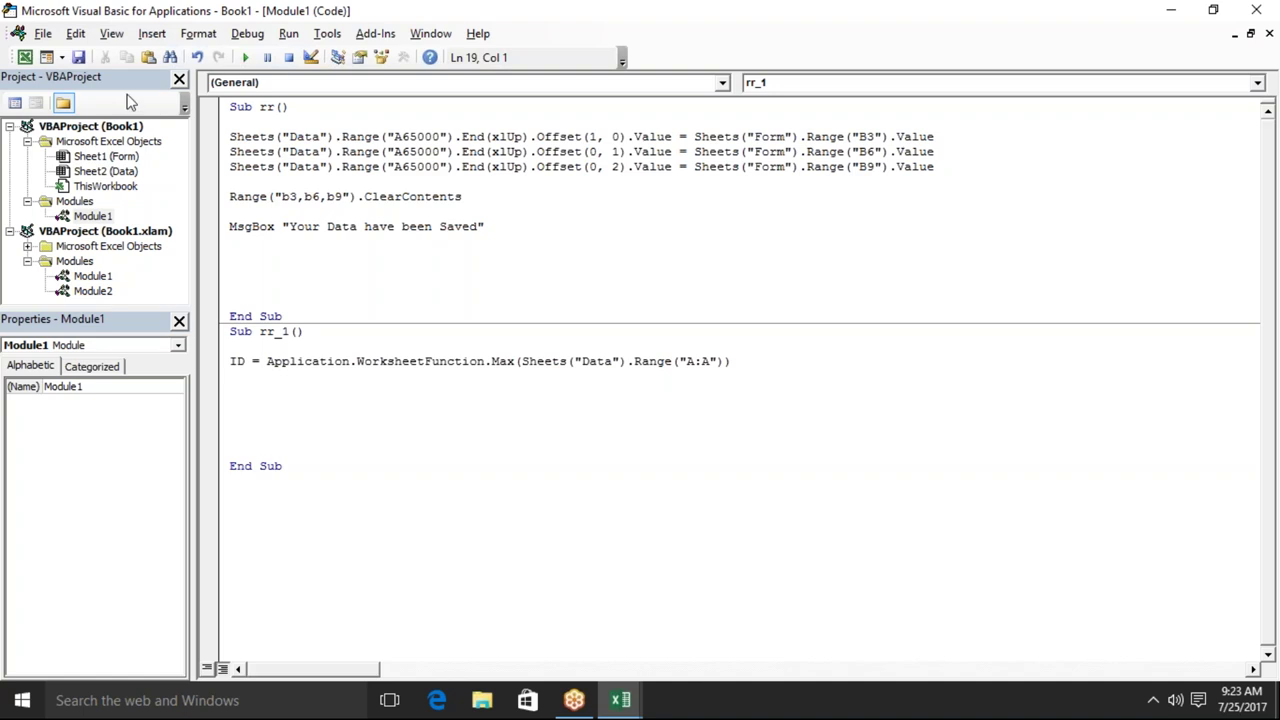
# Paste the first Sheets line into rr_1 and set its value to ID + 1 for the serial.
pyautogui.click(231, 139)
pyautogui.hotkey('shift', 'Down')
pyautogui.hotkey('ctrl', 'c')
pyautogui.press('Down')
pyautogui.press('Down')
pyautogui.press('Down')
pyautogui.press('Down')
pyautogui.press('Down')
pyautogui.press('Down')
pyautogui.press('Down')
pyautogui.press('Down')
pyautogui.press('Down')
pyautogui.press('Down')
pyautogui.press('Down')
pyautogui.press('Down')
pyautogui.hotkey('ctrl', 'v')
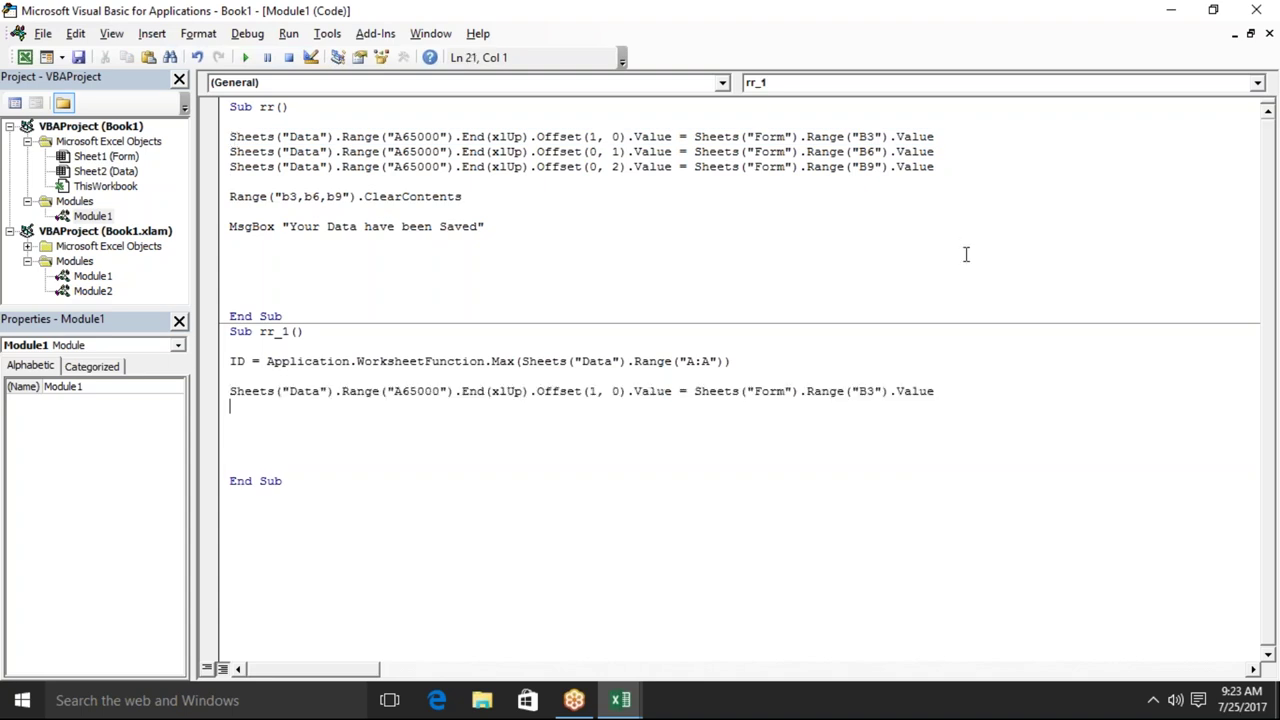
pyautogui.press('Up')
pyautogui.press('Up')
pyautogui.click(949, 391)
pyautogui.press('BackSpace')
pyautogui.press('BackSpace')
pyautogui.press('BackSpace')
pyautogui.press('BackSpace')
pyautogui.press('BackSpace')
pyautogui.press('BackSpace')
pyautogui.press('BackSpace')
pyautogui.press('BackSpace')
pyautogui.press('BackSpace')
pyautogui.press('BackSpace')
pyautogui.press('BackSpace')
pyautogui.press('BackSpace')
pyautogui.press('BackSpace')
pyautogui.press('BackSpace')
pyautogui.write('id')
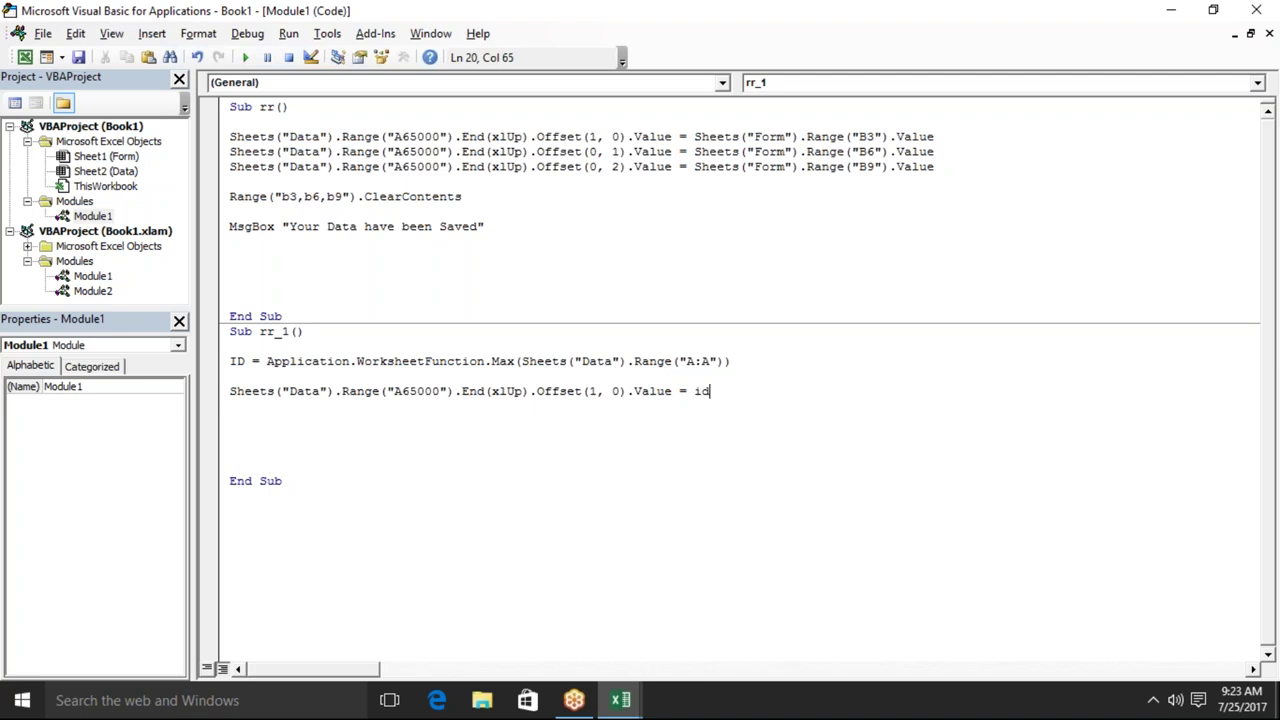
pyautogui.write(' + 1')
pyautogui.press('Return')
# Duplicate the serial line as Offset(0,1) = Date for the entry date.
pyautogui.click(230, 391)
pyautogui.hotkey('shift', 'Down')
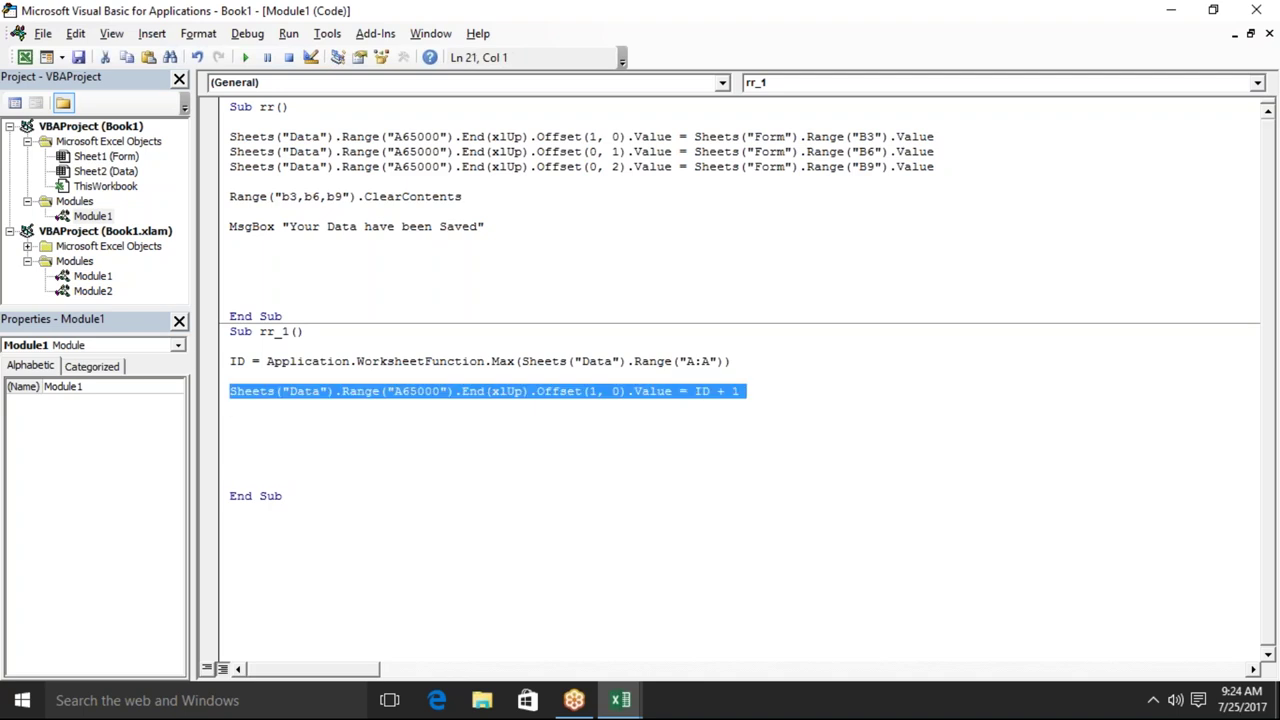
pyautogui.hotkey('ctrl', 'c')
pyautogui.hotkey('ctrl', 'v')
pyautogui.hotkey('ctrl', 'v')
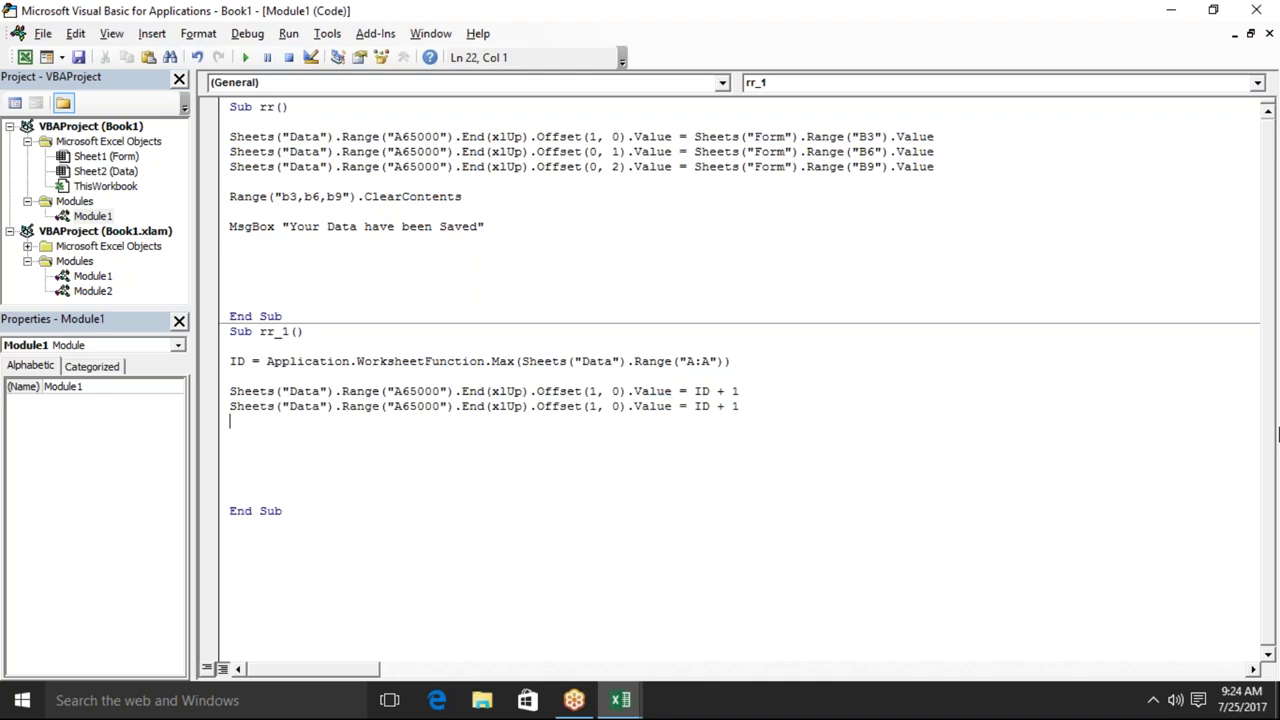
pyautogui.click(597, 407)
pyautogui.press('BackSpace')
pyautogui.write('0')
pyautogui.press('Right')
pyautogui.press('Right')
pyautogui.press('Delete')
pyautogui.write('1')
pyautogui.press('Right')
pyautogui.moveTo(740, 406); pyautogui.dragTo(695, 406)
pyautogui.write('date')
# Add a third line with Offset(0,2) = Format(Now, "HH:MM:SS"), then return to the Data sheet.
pyautogui.click(650, 435)
pyautogui.hotkey('ctrl', 'v')
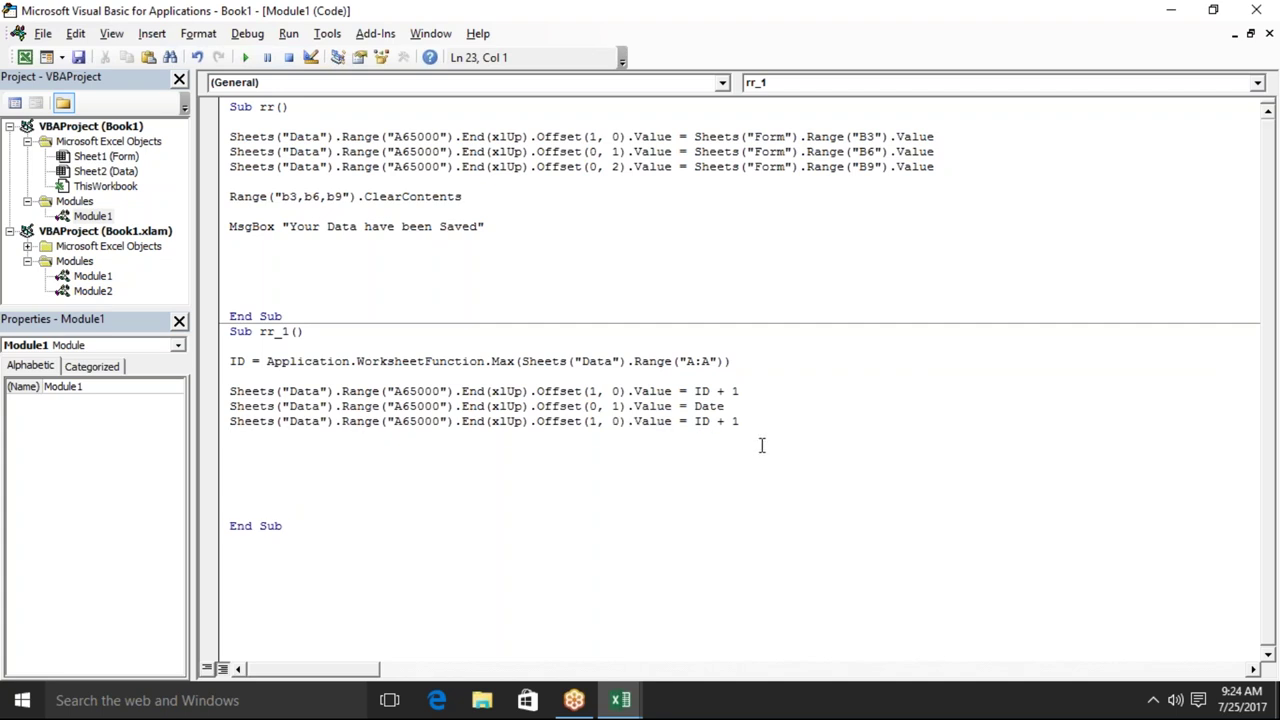
pyautogui.click(600, 421)
pyautogui.press('BackSpace')
pyautogui.write('0')
pyautogui.press('Delete')
pyautogui.write('2')
pyautogui.click(592, 421)
pyautogui.click(750, 421)
pyautogui.press('BackSpace')
pyautogui.press('BackSpace')
pyautogui.press('BackSpace')
pyautogui.press('BackSpace')
pyautogui.press('BackSpace')
pyautogui.press('BackSpace')
pyautogui.write('format(now,"HH:MM')
pyautogui.press('BackSpace')
pyautogui.press('BackSpace')
pyautogui.write('MM:SS")')
pyautogui.press('Return')
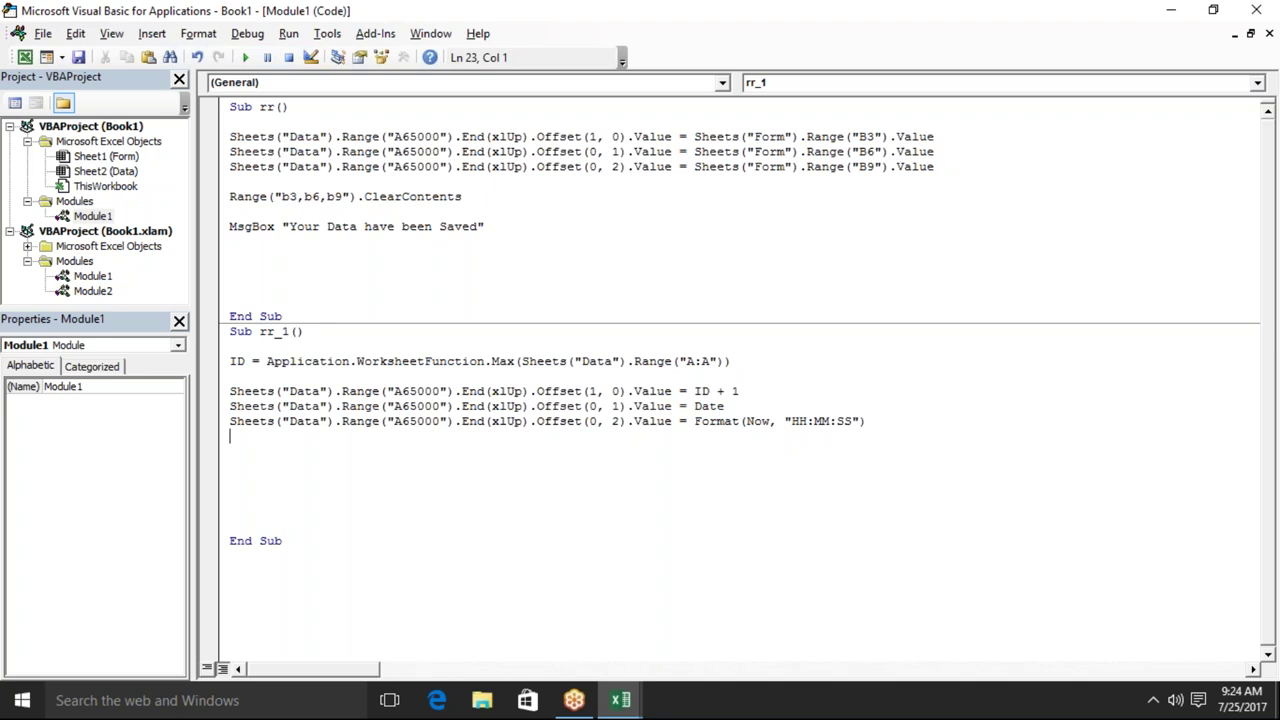
pyautogui.hotkey('alt', 'F11')
pyautogui.click(279, 330)
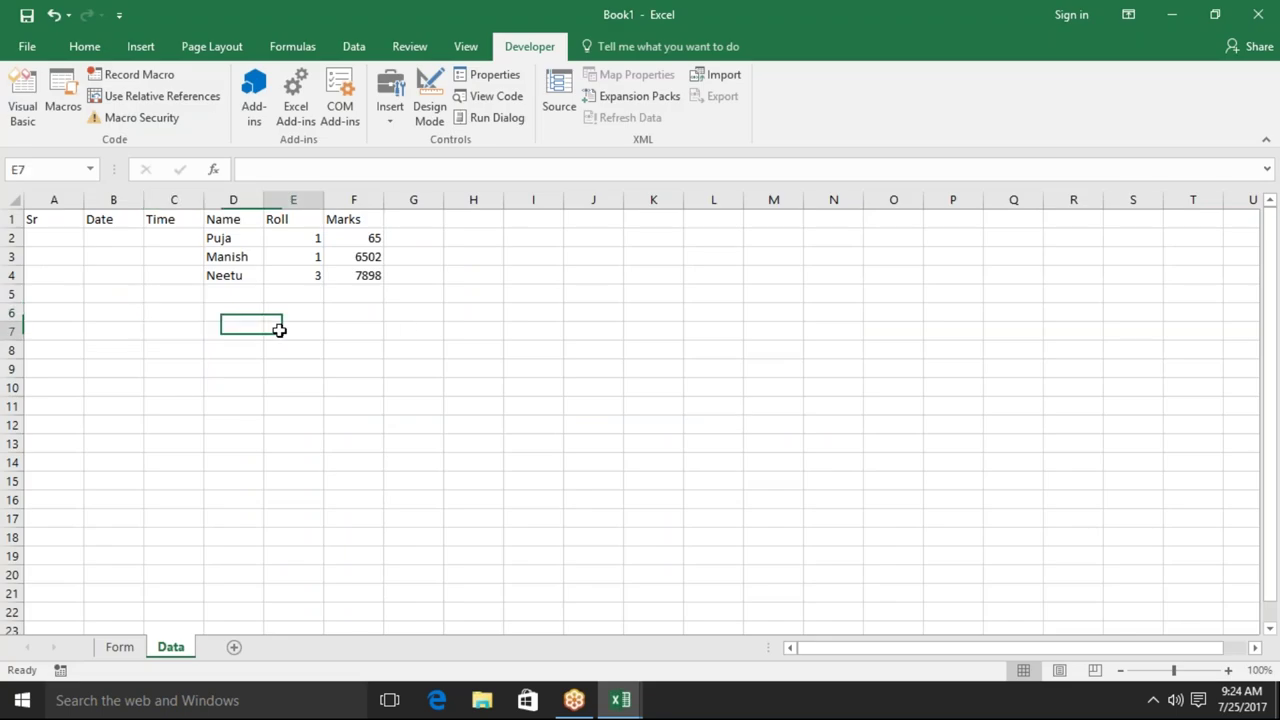
pyautogui.write('now')
pyautogui.press('BackSpace')
pyautogui.press('BackSpace')
pyautogui.press('BackSpace')
pyautogui.write('=now')
pyautogui.press('Tab')
pyautogui.press('Return')
pyautogui.click(308, 331)
pyautogui.click(308, 350)
pyautogui.write('=te')
pyautogui.press('Tab')
pyautogui.press('Up')
pyautogui.write(',"MM')
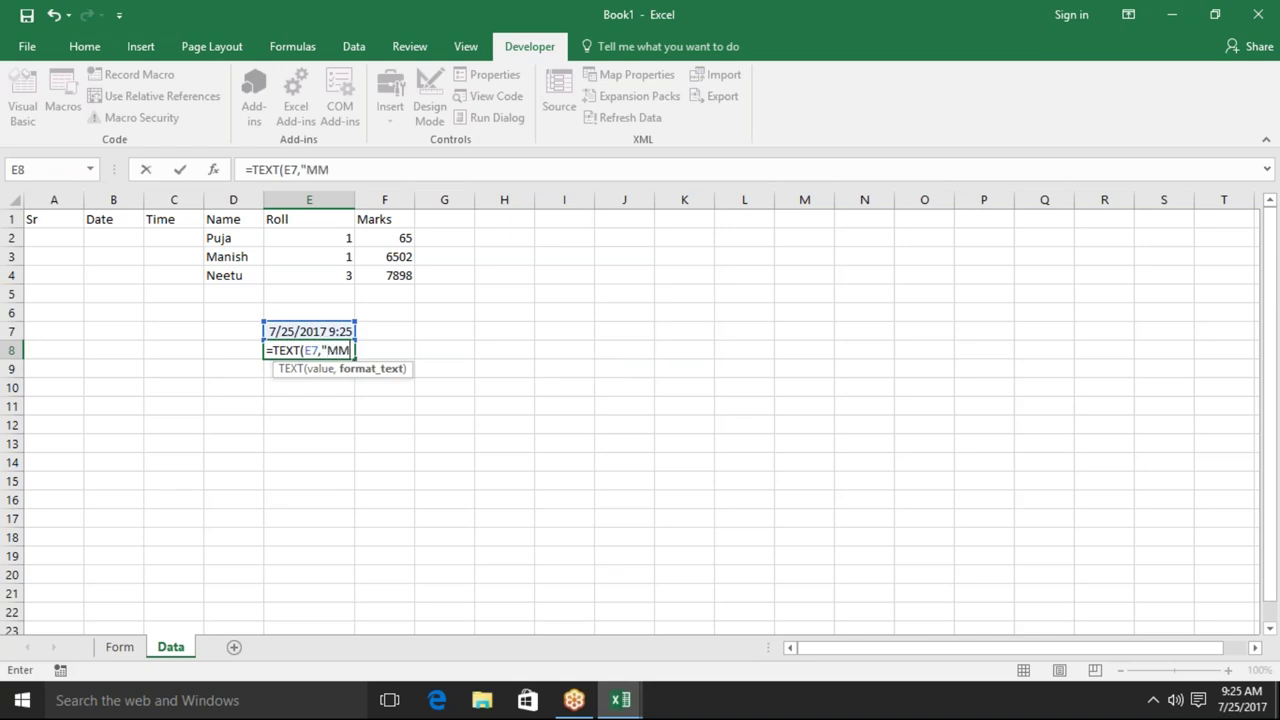
pyautogui.write(':')
pyautogui.press('BackSpace')
pyautogui.press('BackSpace')
pyautogui.press('BackSpace')
pyautogui.write('HH:MM')
pyautogui.write(':SS"')
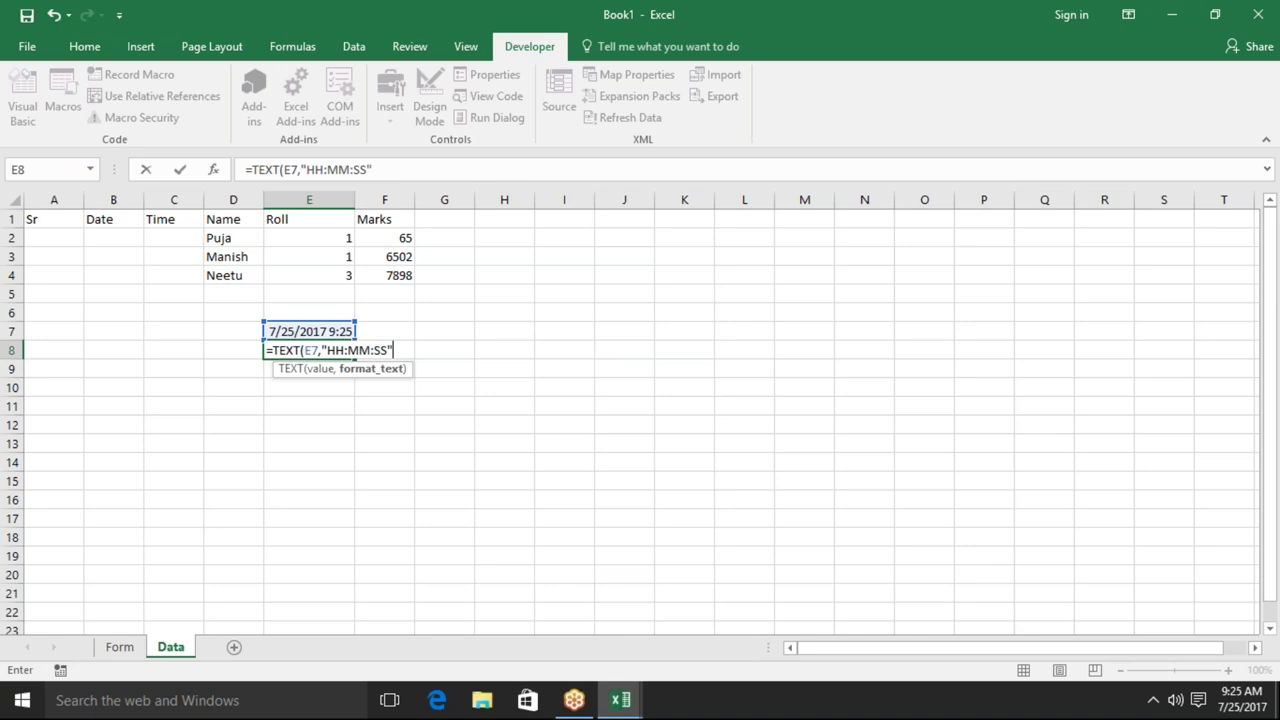
pyautogui.write(')')
pyautogui.press('Return')
pyautogui.click(308, 350)
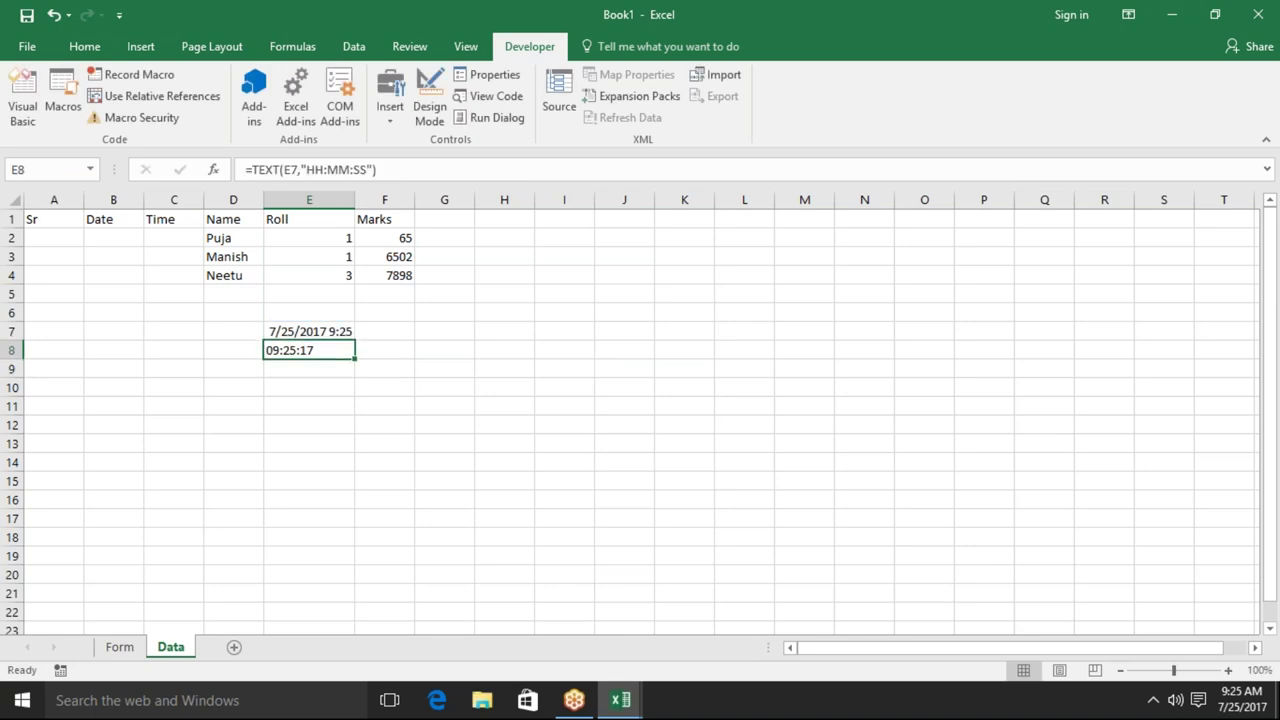
pyautogui.moveTo(308, 331); pyautogui.dragTo(308, 350)
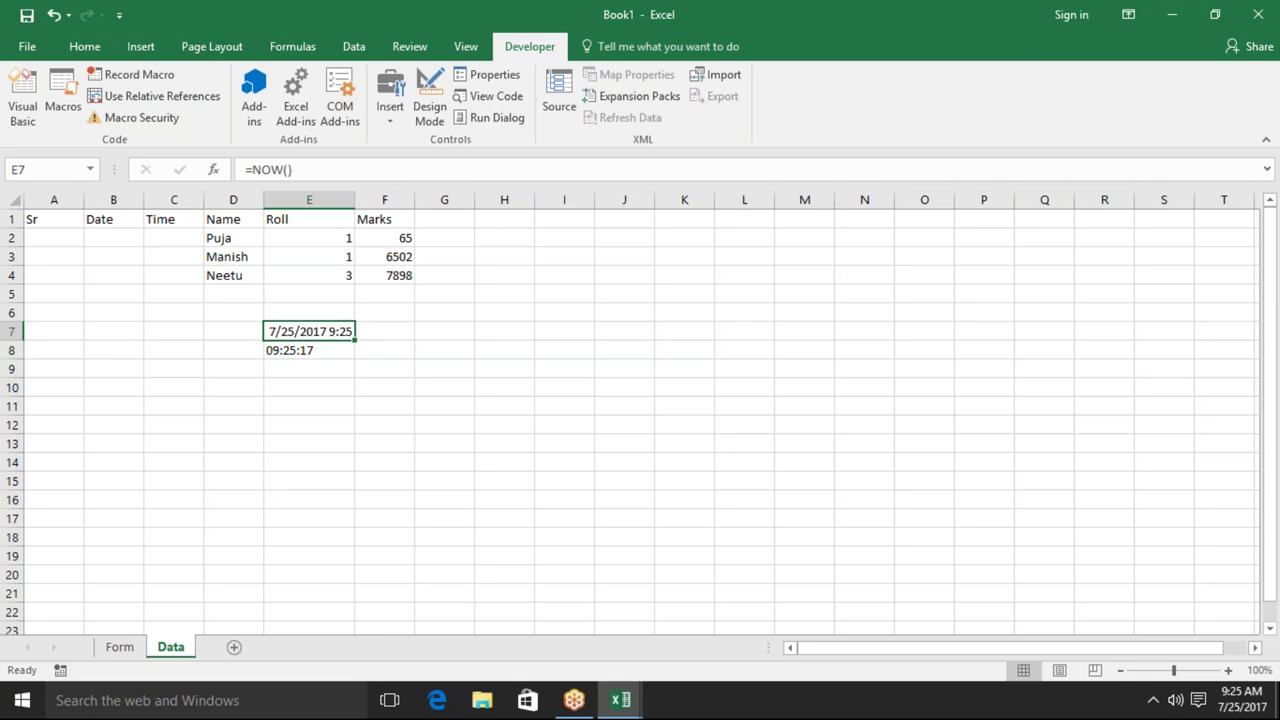
pyautogui.press('Delete')
pyautogui.hotkey('alt', 'F11')
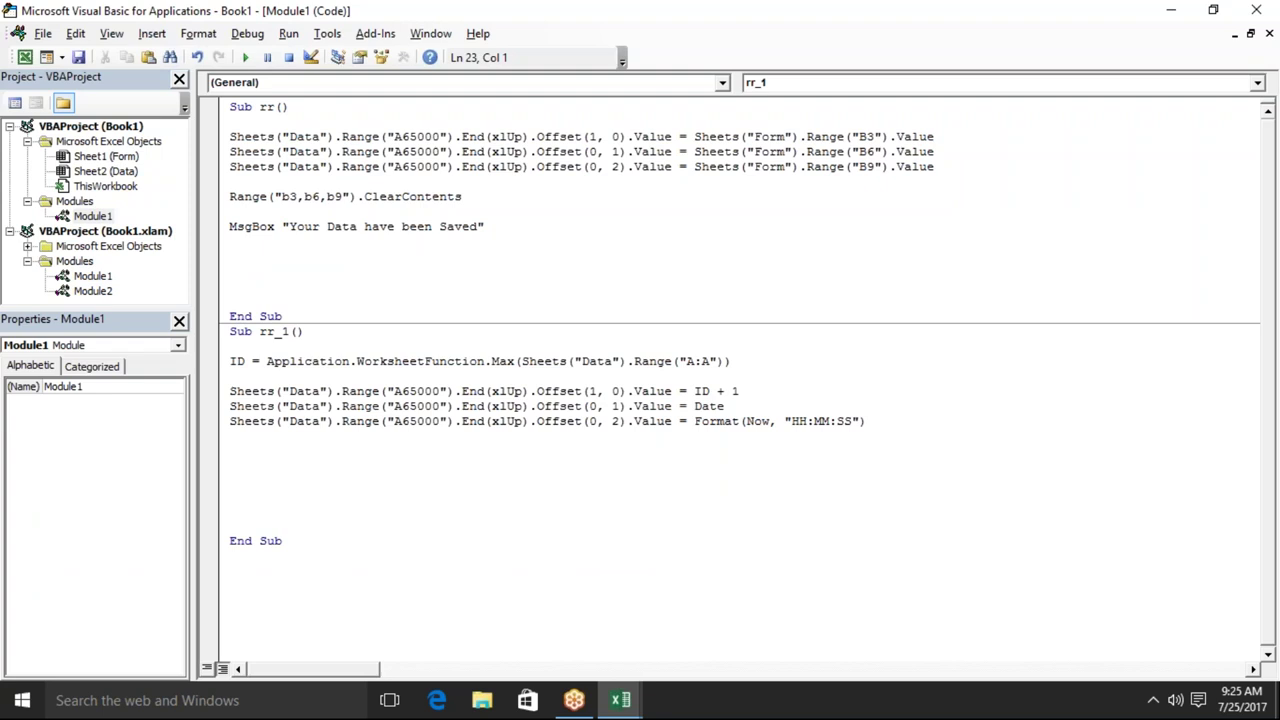
# Copy the three Sheets lines from rr into rr_1 below its Format line.
pyautogui.hotkey('shift', 'Down')
pyautogui.press('Up')
pyautogui.press('Up')
pyautogui.press('Up')
pyautogui.press('Up')
pyautogui.press('Up')
pyautogui.press('Up')
pyautogui.press('Up')
pyautogui.press('Up')
pyautogui.press('Up')
pyautogui.press('Up')
pyautogui.hotkey('shift', 'Down')
pyautogui.hotkey('shift', 'Down')
pyautogui.hotkey('shift', 'Down')
pyautogui.press('Right')
pyautogui.press('Down')
pyautogui.press('Down')
pyautogui.press('Down')
pyautogui.press('Down')
pyautogui.press('Down')
pyautogui.press('Down')
pyautogui.click(230, 450)
pyautogui.hotkey('ctrl', 'v')
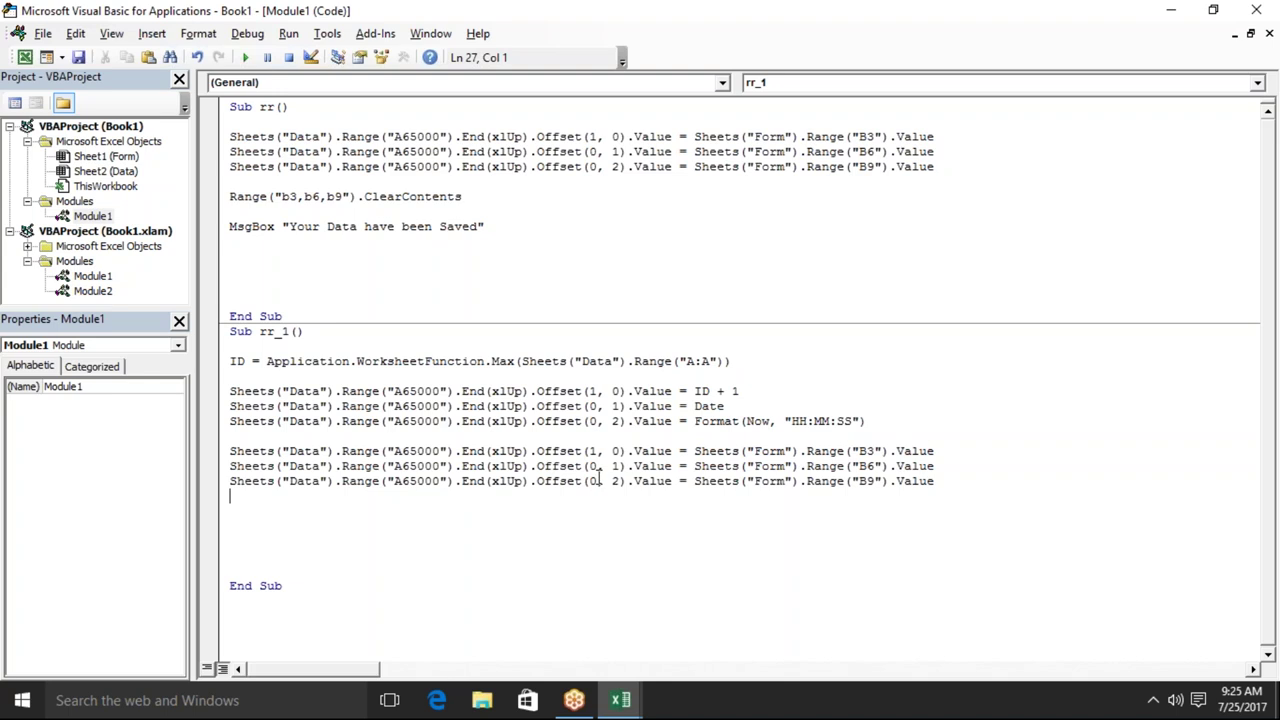
# Change the pasted lines' offsets to (0,3), (0,4) and (0,5).
pyautogui.click(594, 452)
pyautogui.press('BackSpace')
pyautogui.write('0')
pyautogui.click(618, 455)
pyautogui.press('BackSpace')
pyautogui.write('3')
pyautogui.click(620, 466)
pyautogui.press('BackSpace')
pyautogui.write('4')
pyautogui.click(620, 481)
pyautogui.press('BackSpace')
pyautogui.write('5')
# Add rr's ClearContents and MsgBox lines to the end of rr_1, then return to Excel.
pyautogui.click(445, 265)
pyautogui.moveTo(230, 268); pyautogui.dragTo(226, 203)
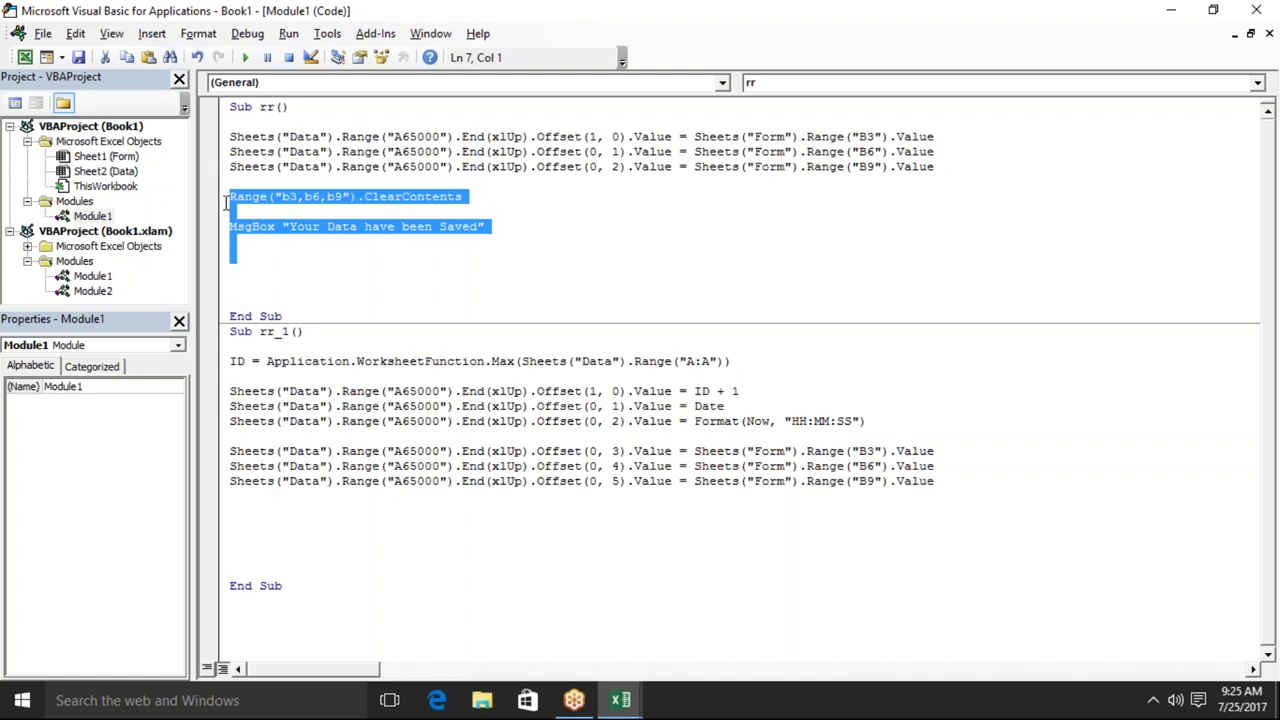
pyautogui.click(280, 514)
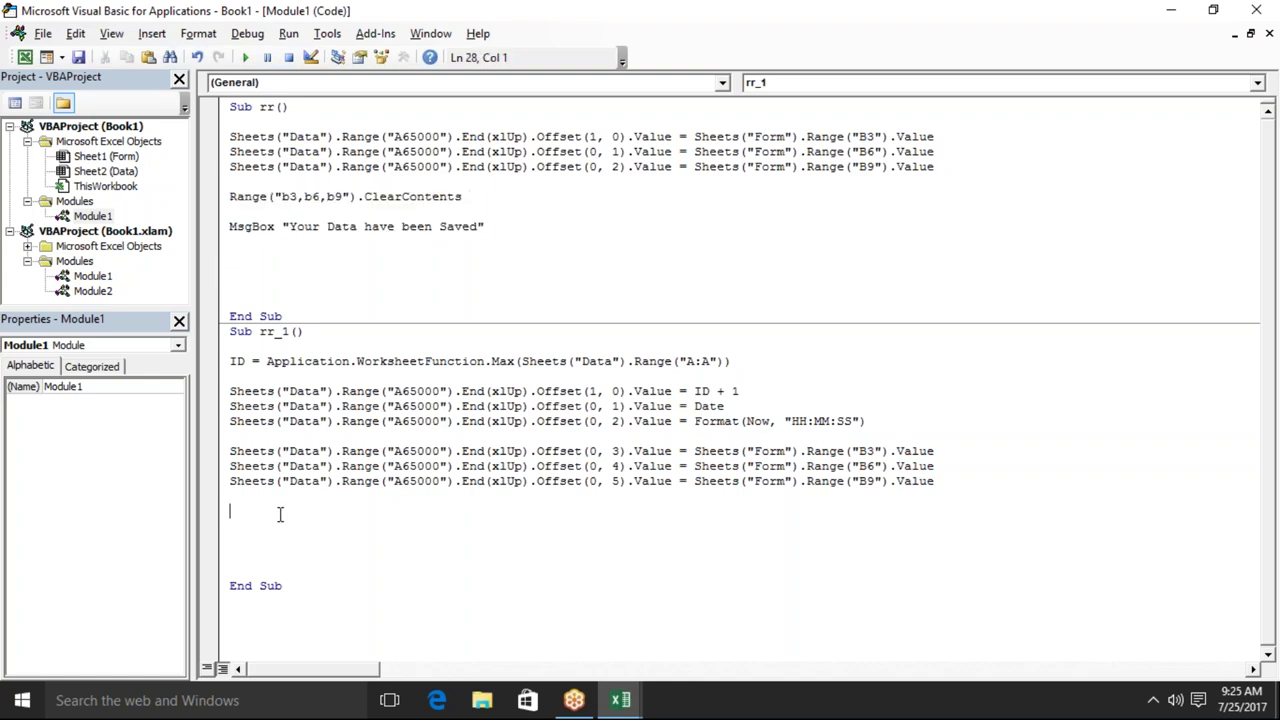
pyautogui.write('Range("b3,b6,b9").ClearContents  MsgBox "Your Data have been Saved"')
pyautogui.click(472, 540)
pyautogui.hotkey('alt', 'F11')
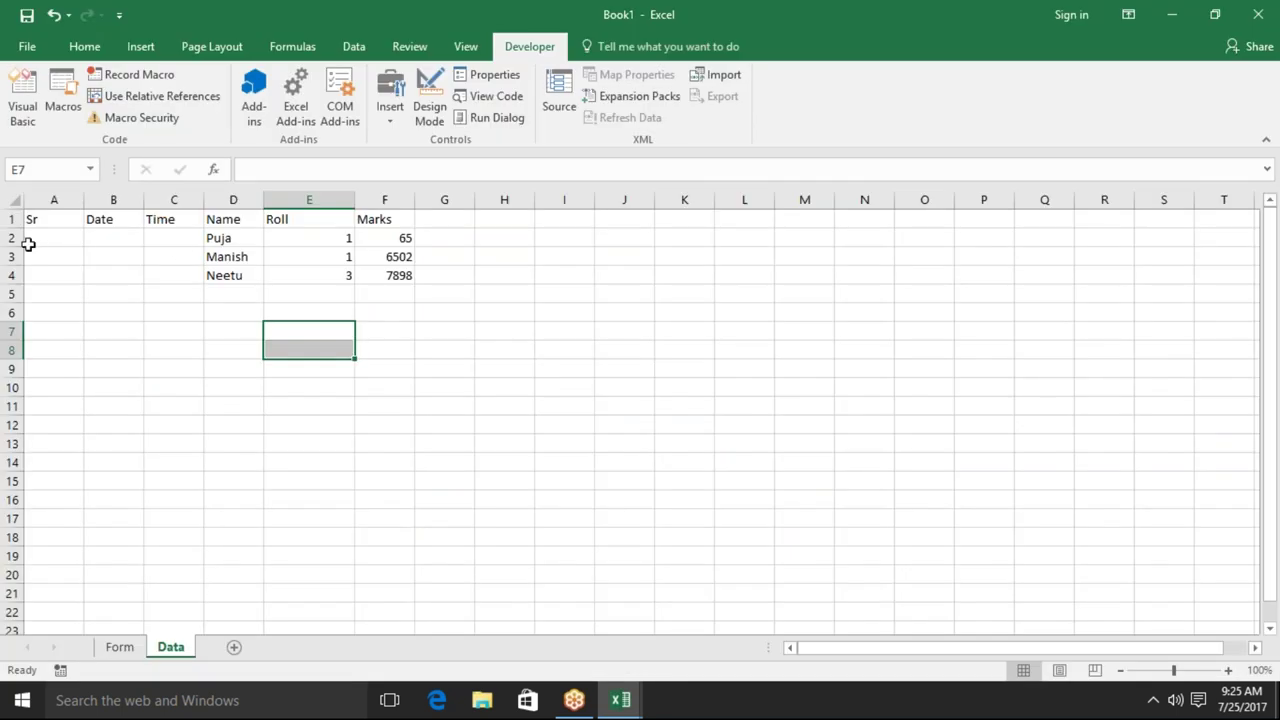
# Assign the rr_1 macro to the Form sheet's Send button.
pyautogui.moveTo(14, 238); pyautogui.dragTo(24, 320)
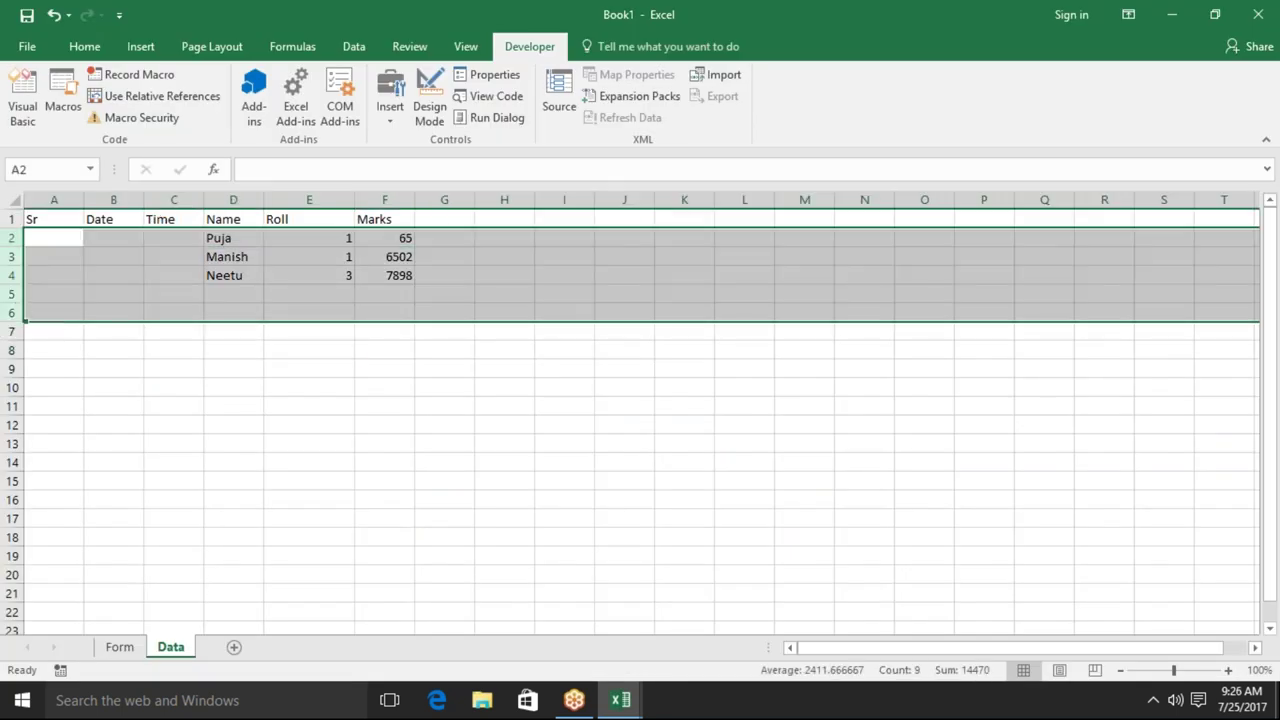
pyautogui.click(119, 647)
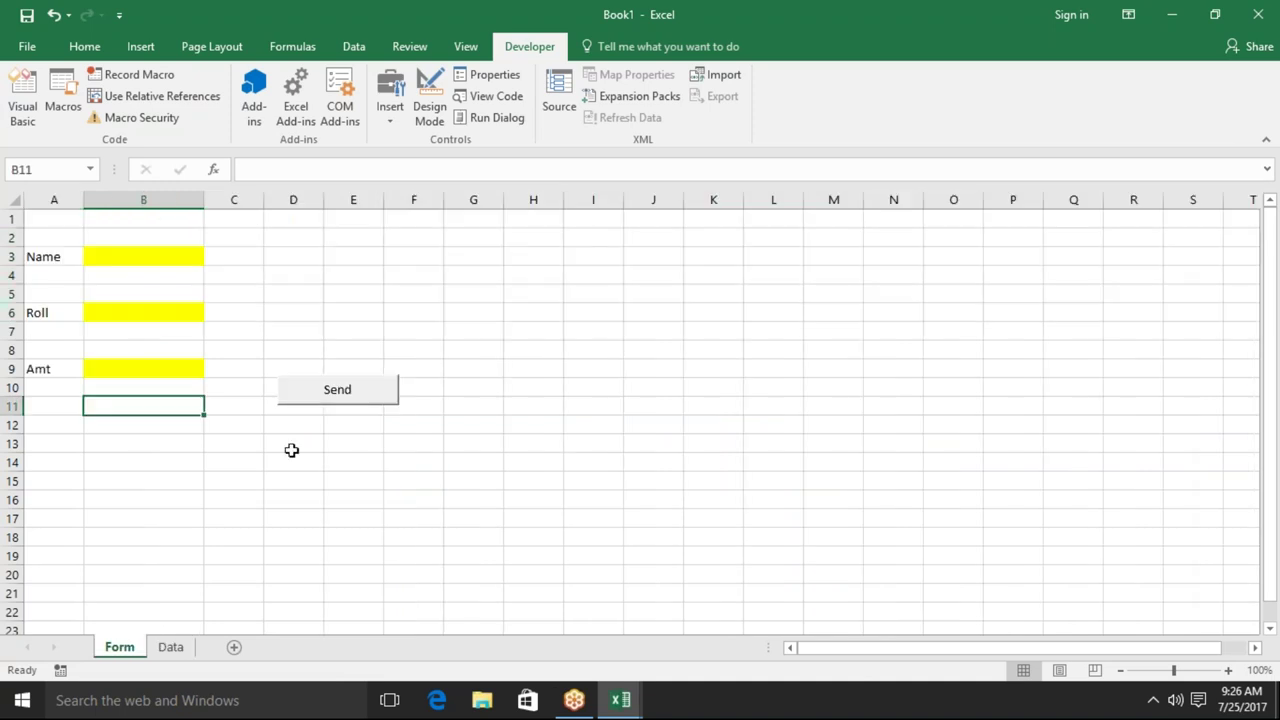
pyautogui.rightClick(333, 400)
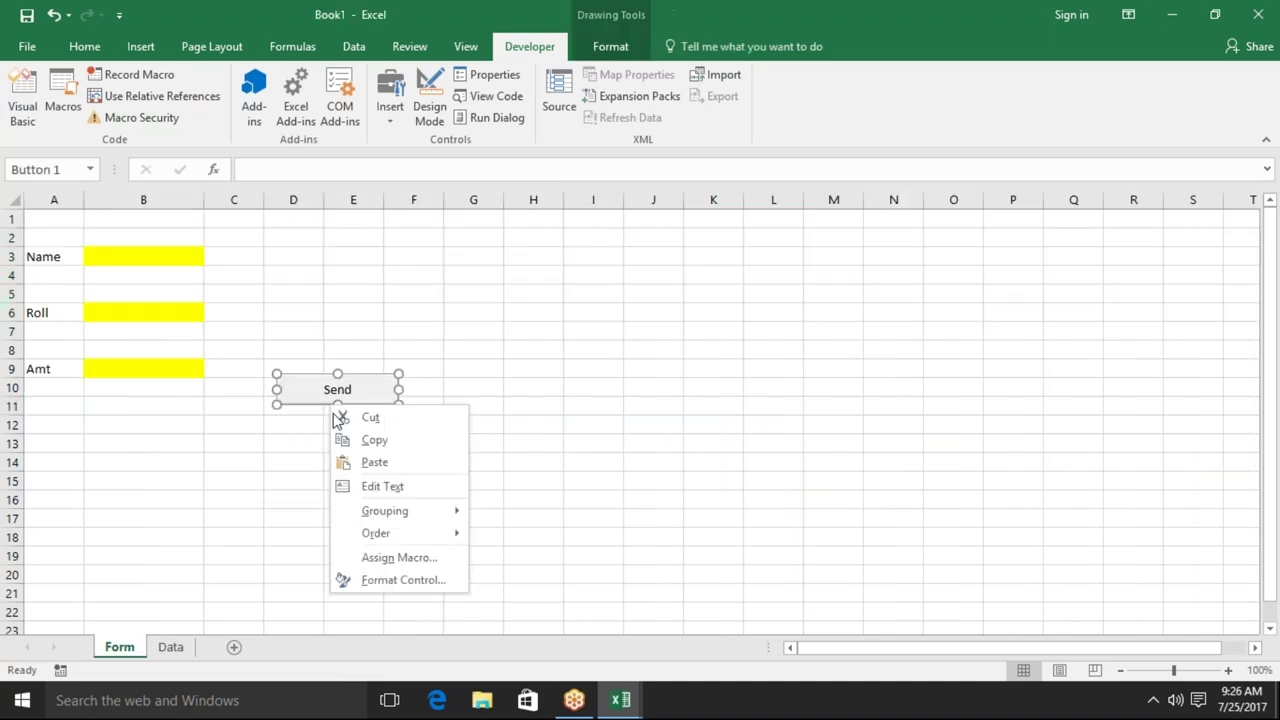
pyautogui.click(392, 558)
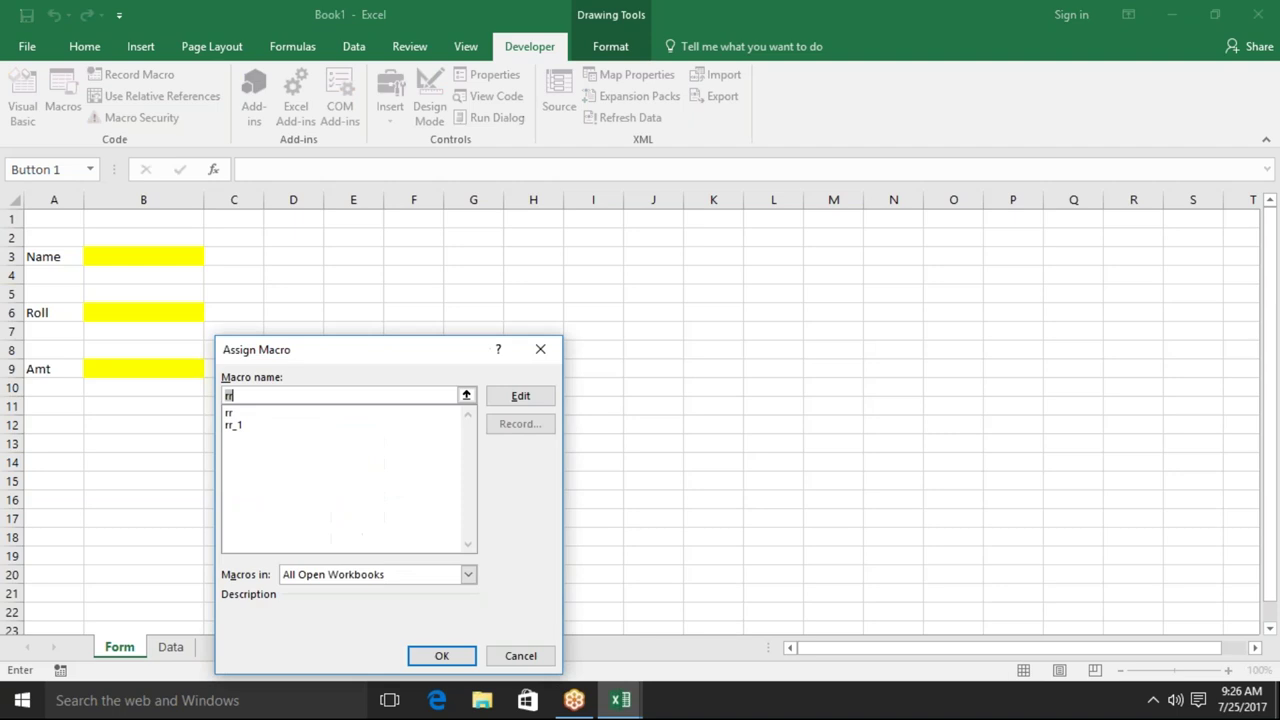
pyautogui.click(254, 428)
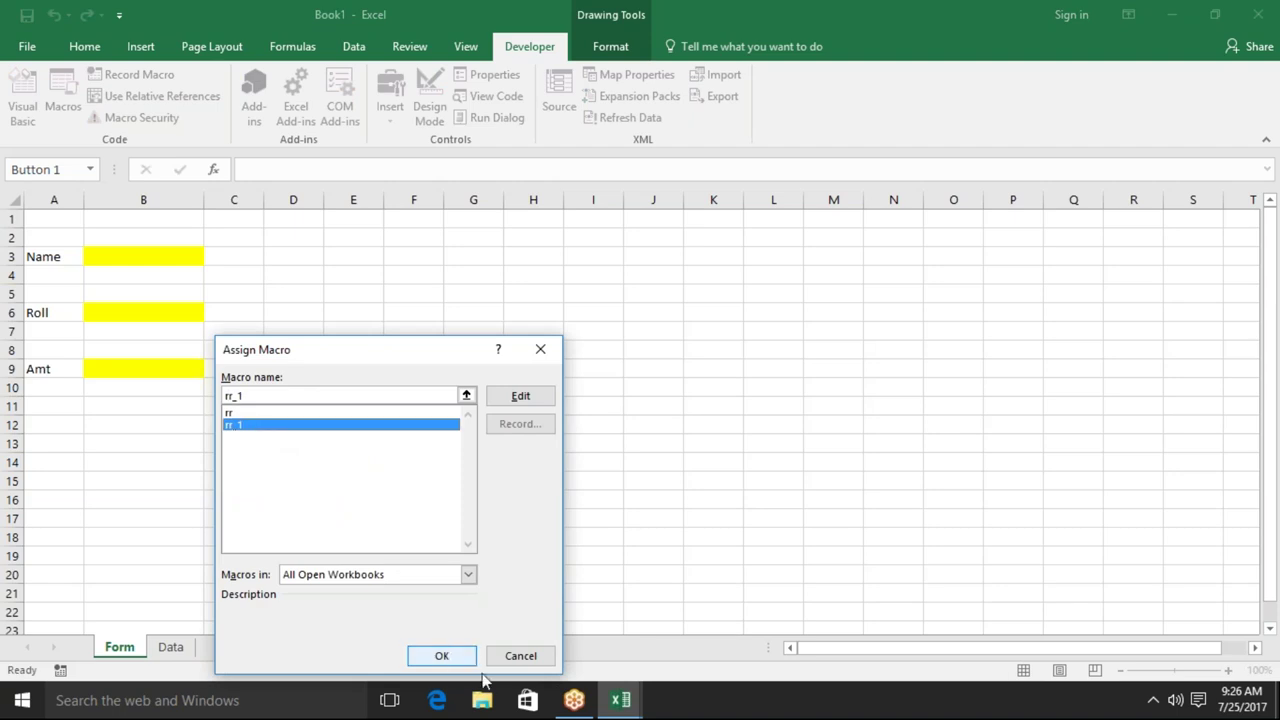
pyautogui.click(441, 656)
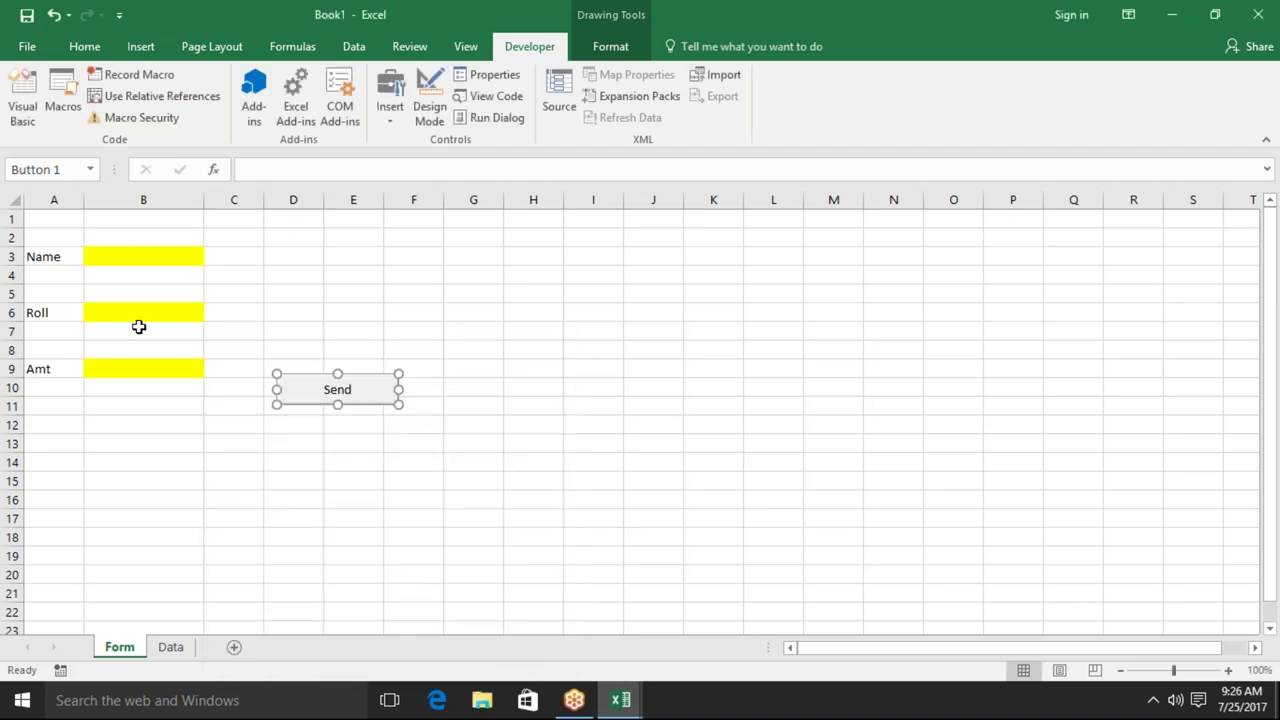
# Enter a sample name, Roll 1 and Amt 65, send it and dismiss the confirmation.
pyautogui.click(130, 253)
pyautogui.write('Puja')
pyautogui.press('Return')
pyautogui.click(117, 313)
pyautogui.write('1')
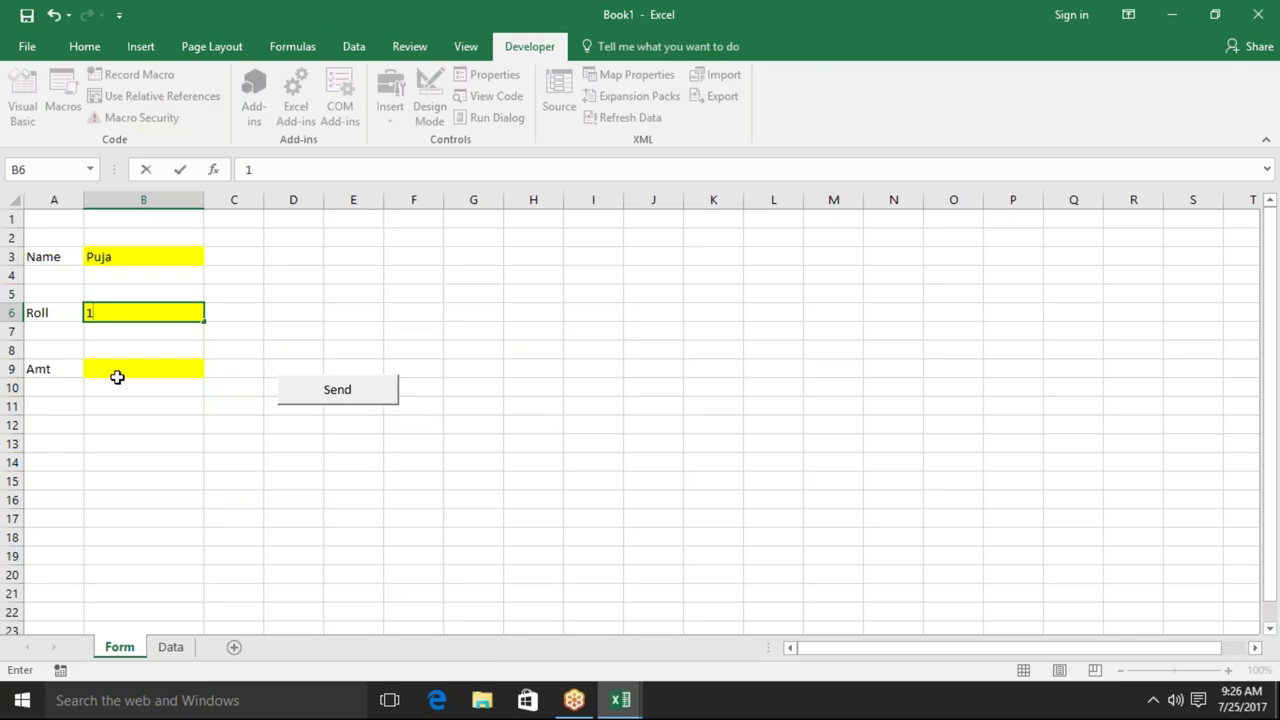
pyautogui.press('Return')
pyautogui.click(117, 374)
pyautogui.write('65')
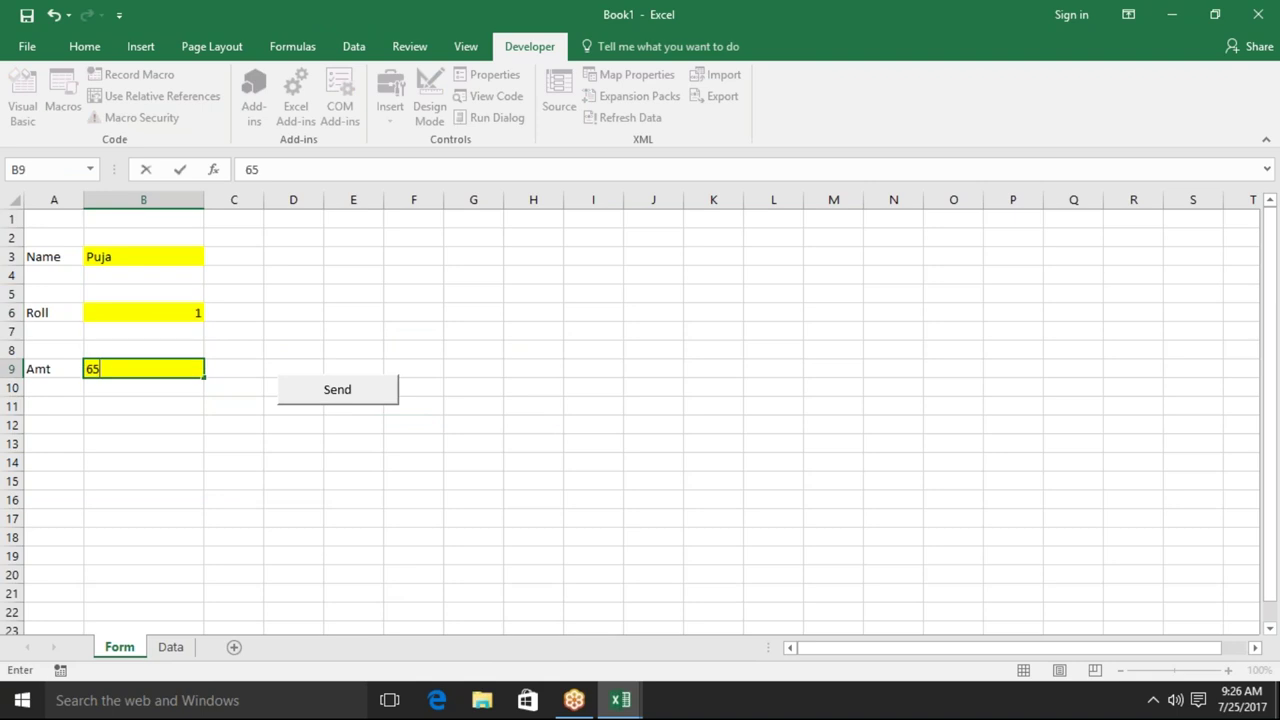
pyautogui.click(142, 408)
pyautogui.click(290, 400)
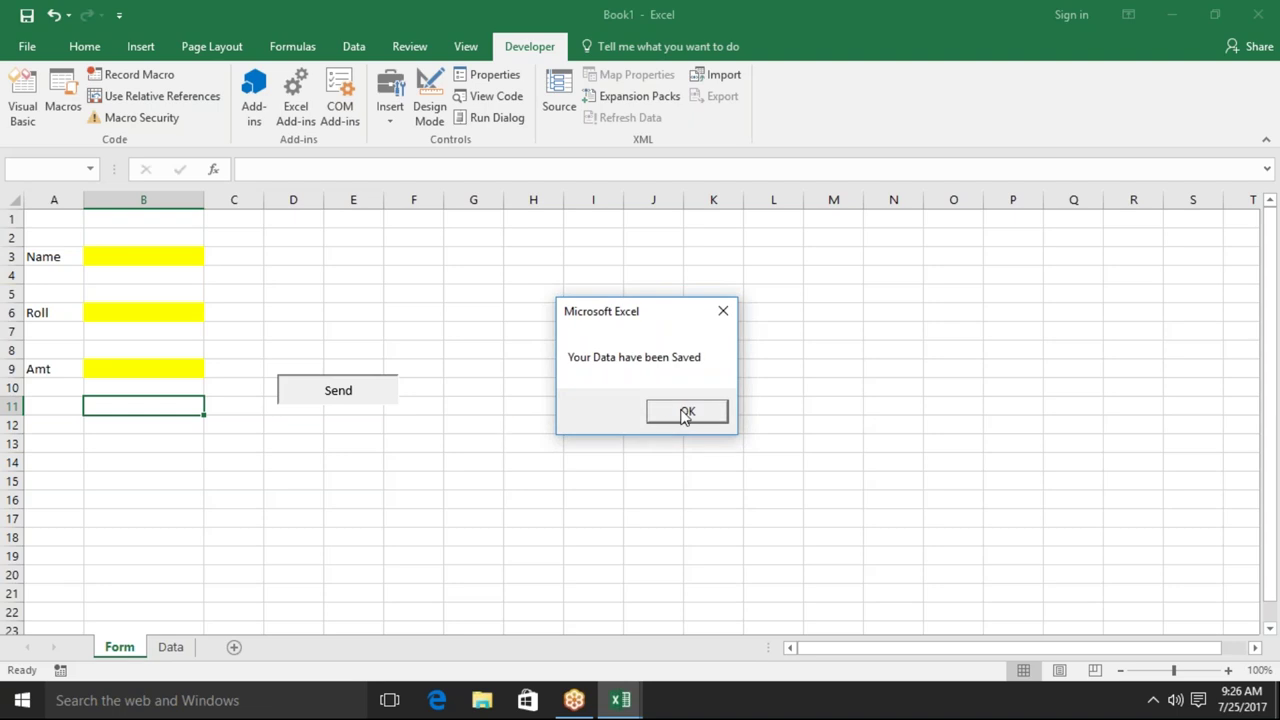
pyautogui.click(684, 411)
# Autofit Data column B so the logged date 7/25/2017 is visible.
pyautogui.click(170, 648)
pyautogui.click(128, 297)
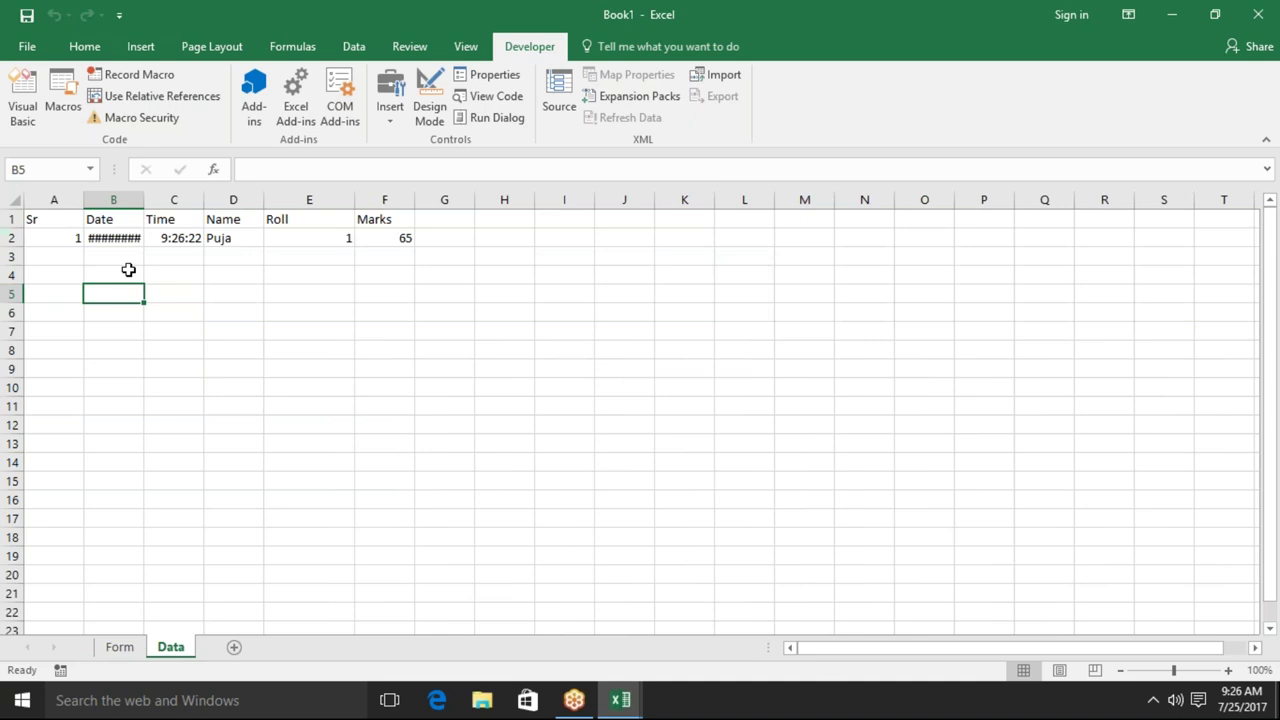
pyautogui.doubleClick(144, 193)
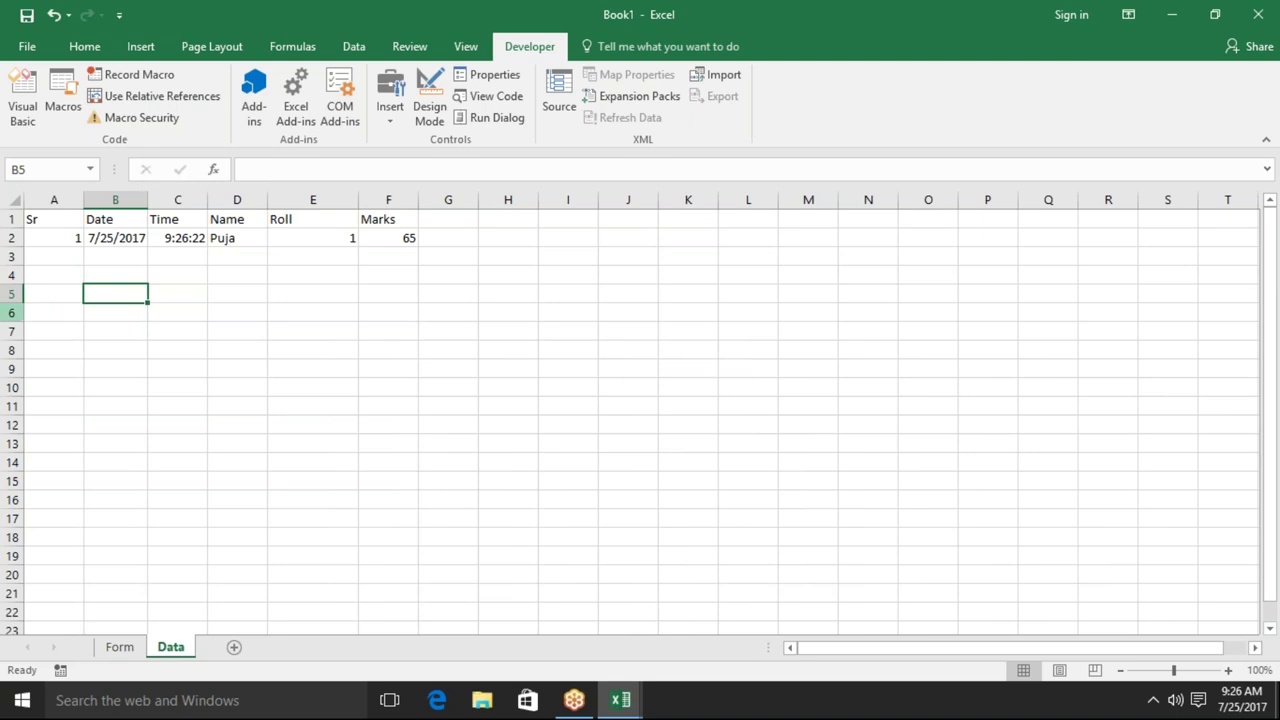
pyautogui.click(132, 652)
# Send a second entry with a sample name, Roll 2 and Amt 8544.
pyautogui.click(150, 253)
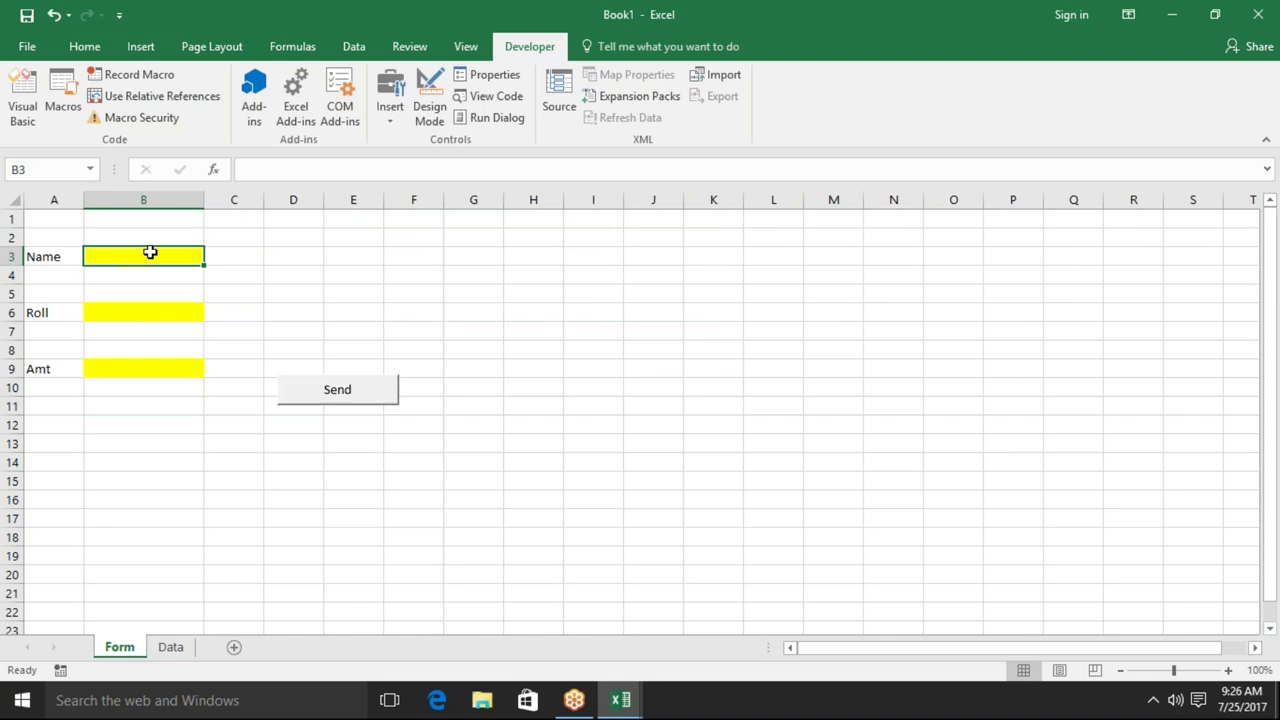
pyautogui.write('Om')
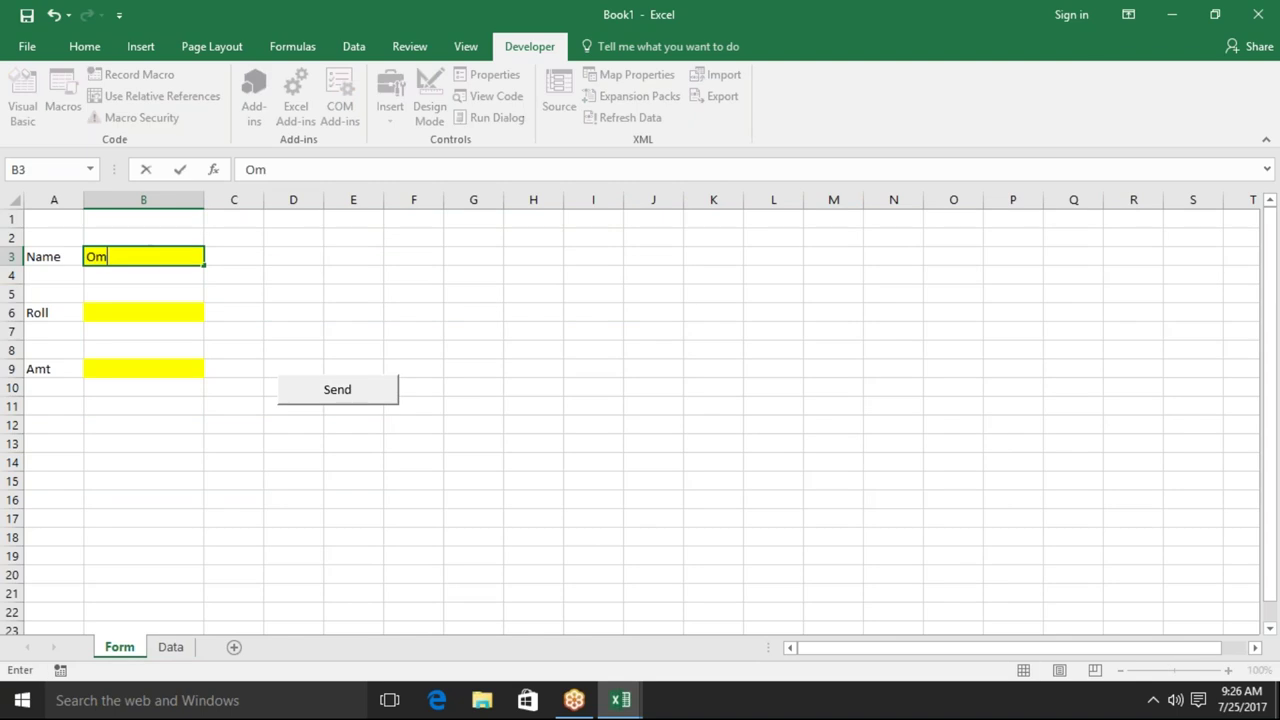
pyautogui.click(141, 312)
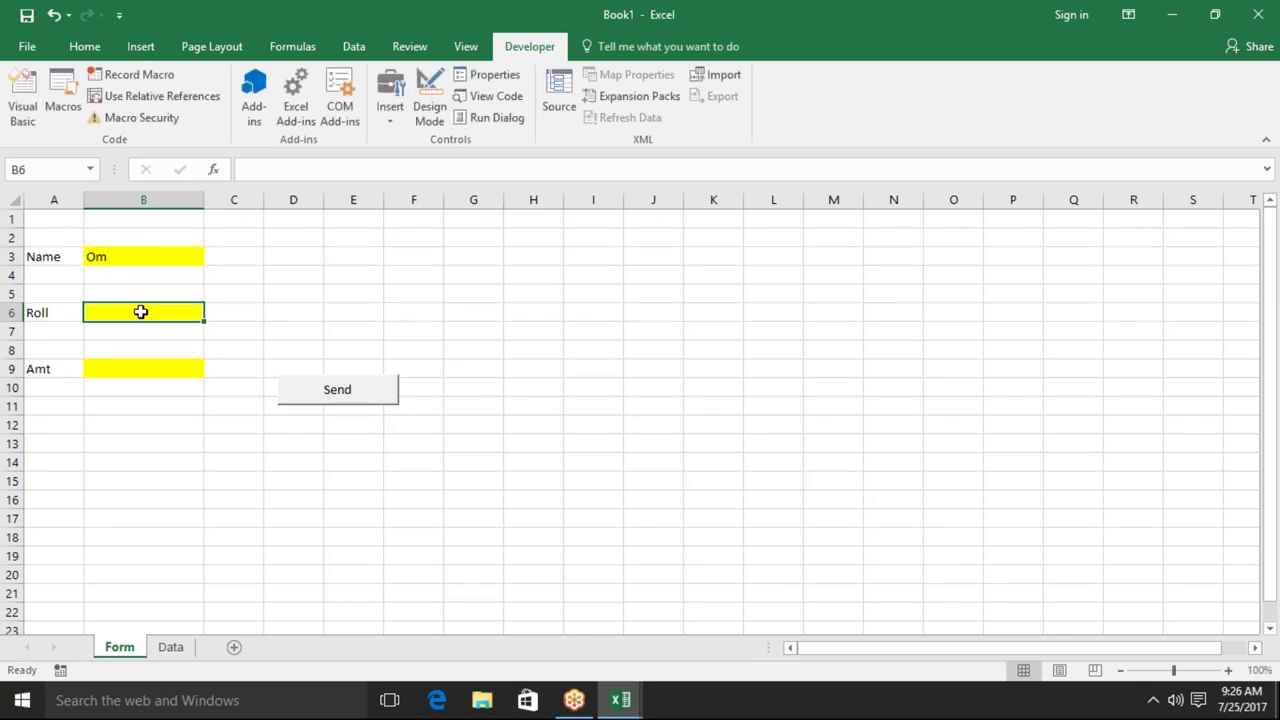
pyautogui.write('2')
pyautogui.press('Return')
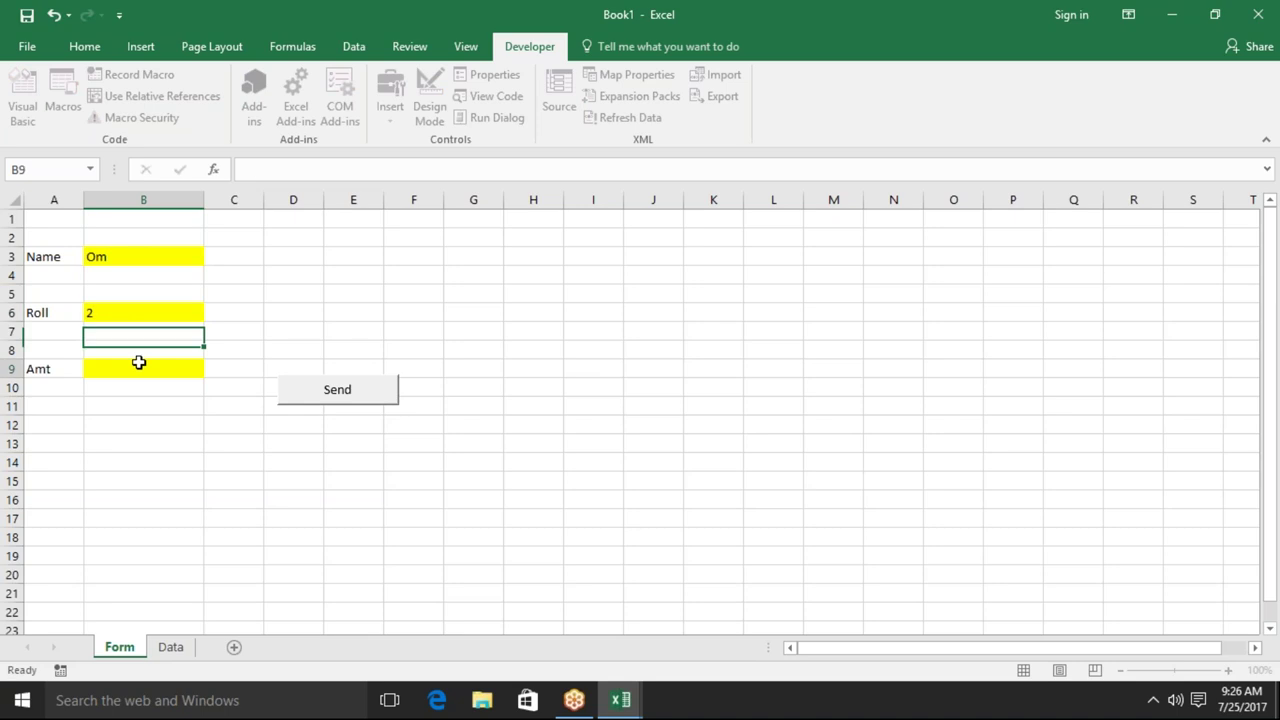
pyautogui.click(139, 362)
pyautogui.write('8544')
pyautogui.press('Return')
pyautogui.click(177, 464)
pyautogui.click(312, 398)
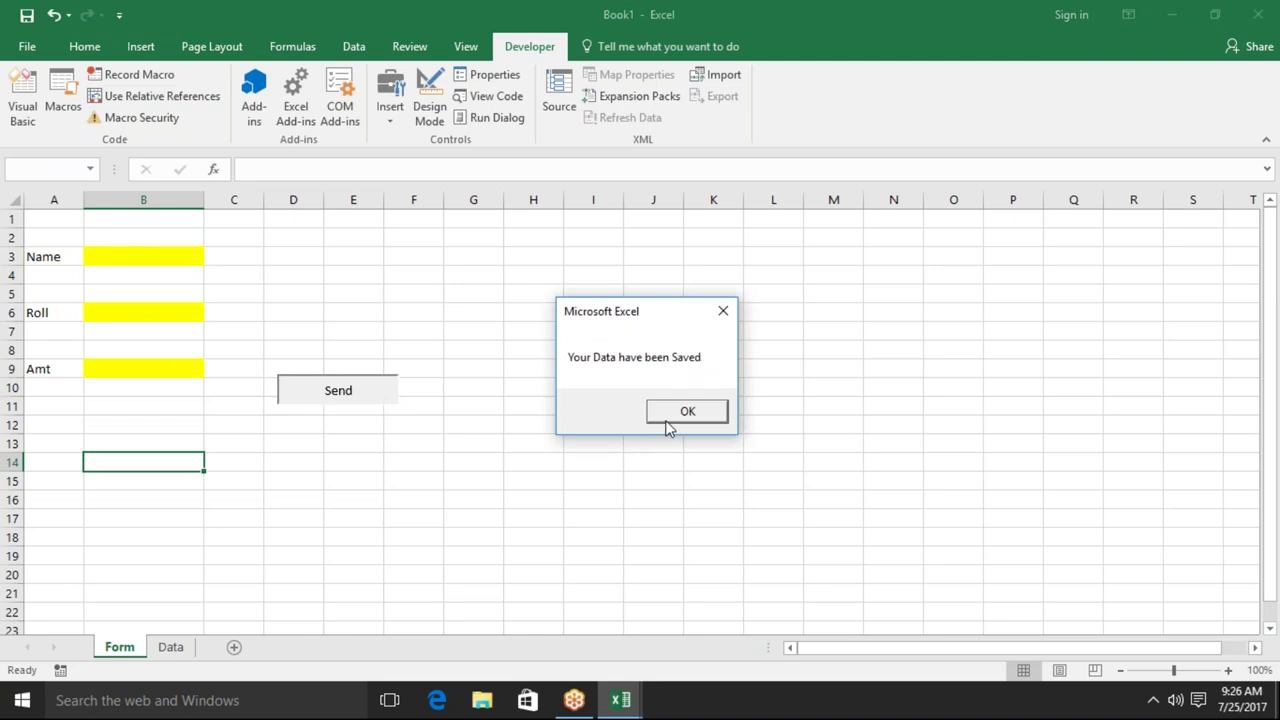
pyautogui.click(668, 419)
# Check the serial, date, time and name logged in Data row 3.
pyautogui.click(171, 647)
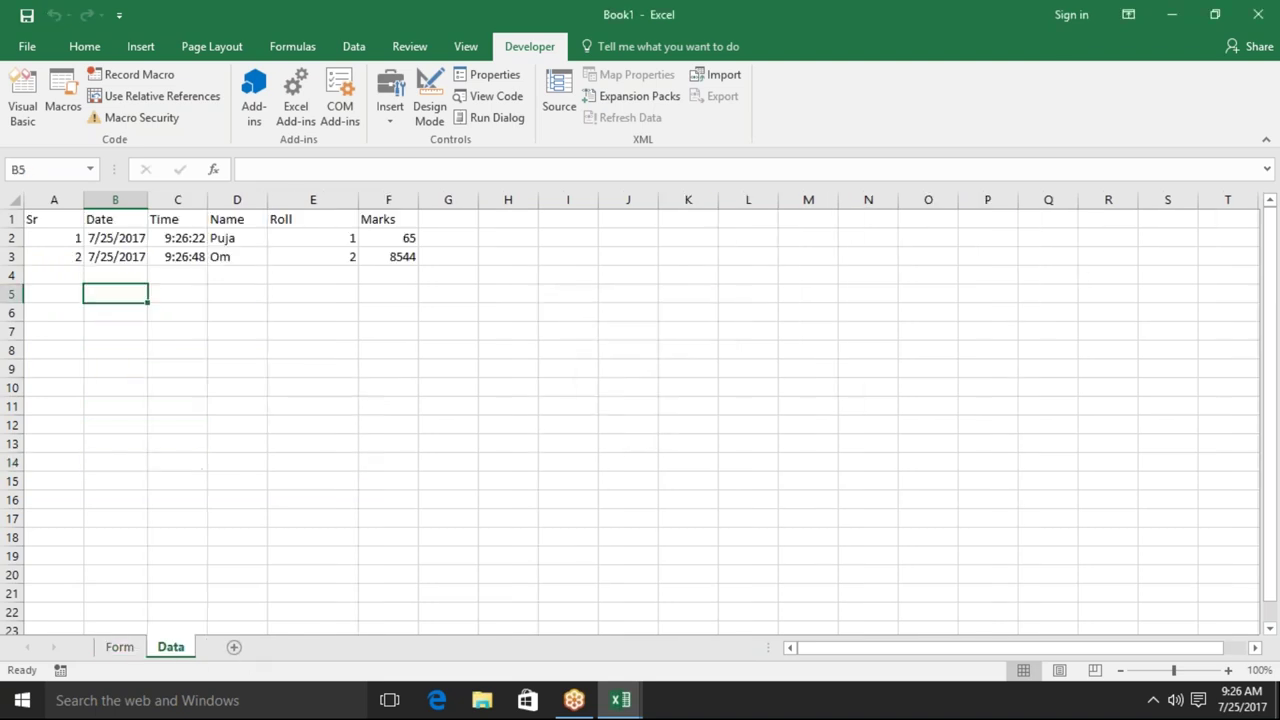
pyautogui.click(72, 258)
pyautogui.click(112, 256)
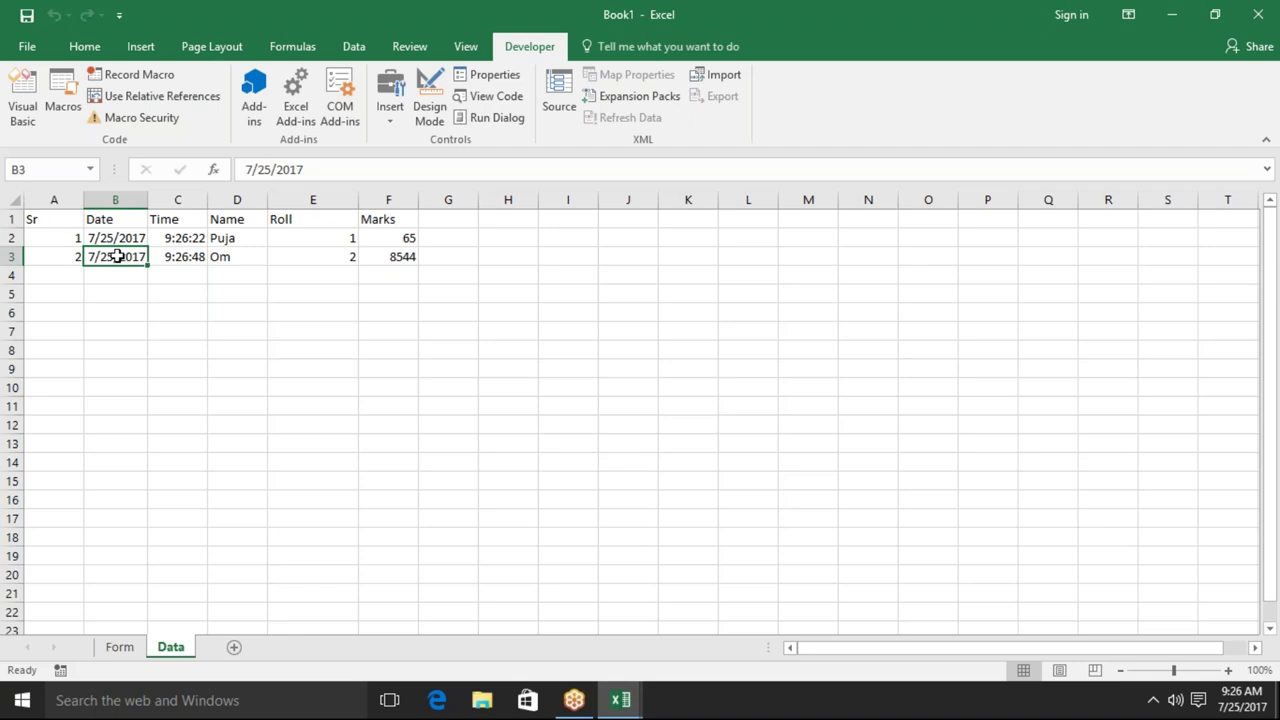
pyautogui.click(180, 256)
pyautogui.click(215, 258)
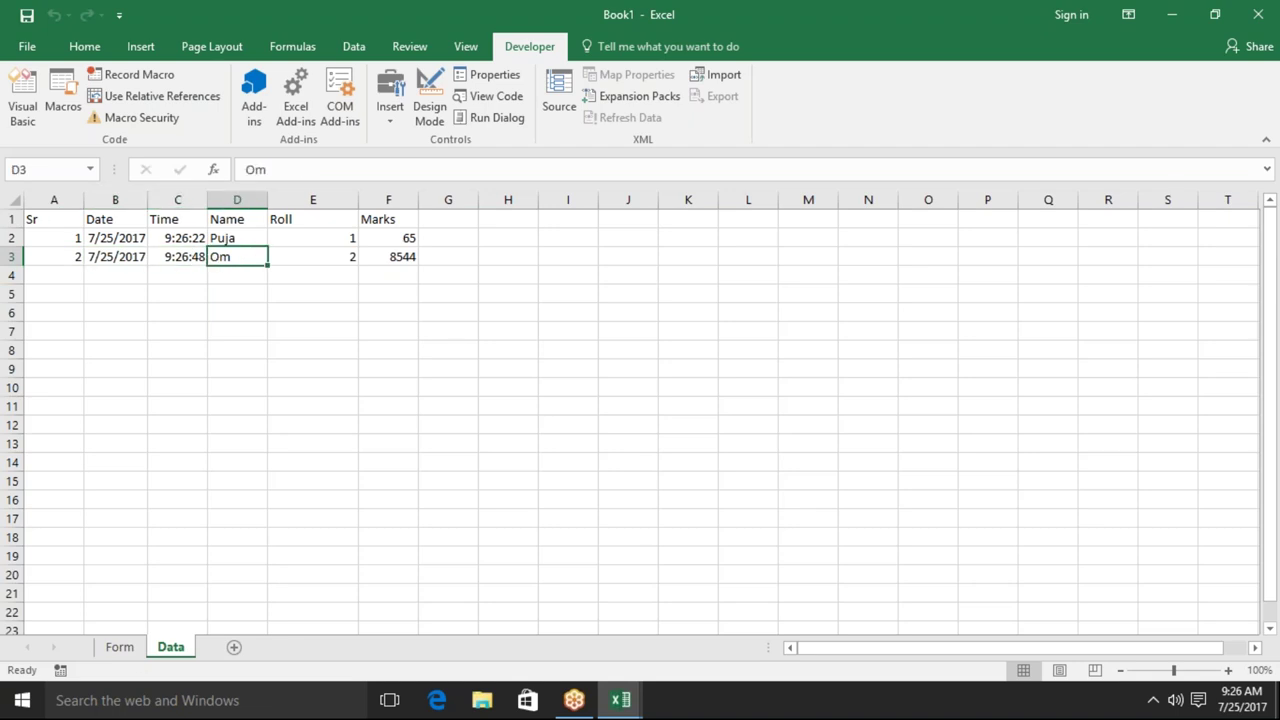
# Confirm the Form inputs B3, B6, B9 were cleared and open the VBA editor.
pyautogui.click(119, 647)
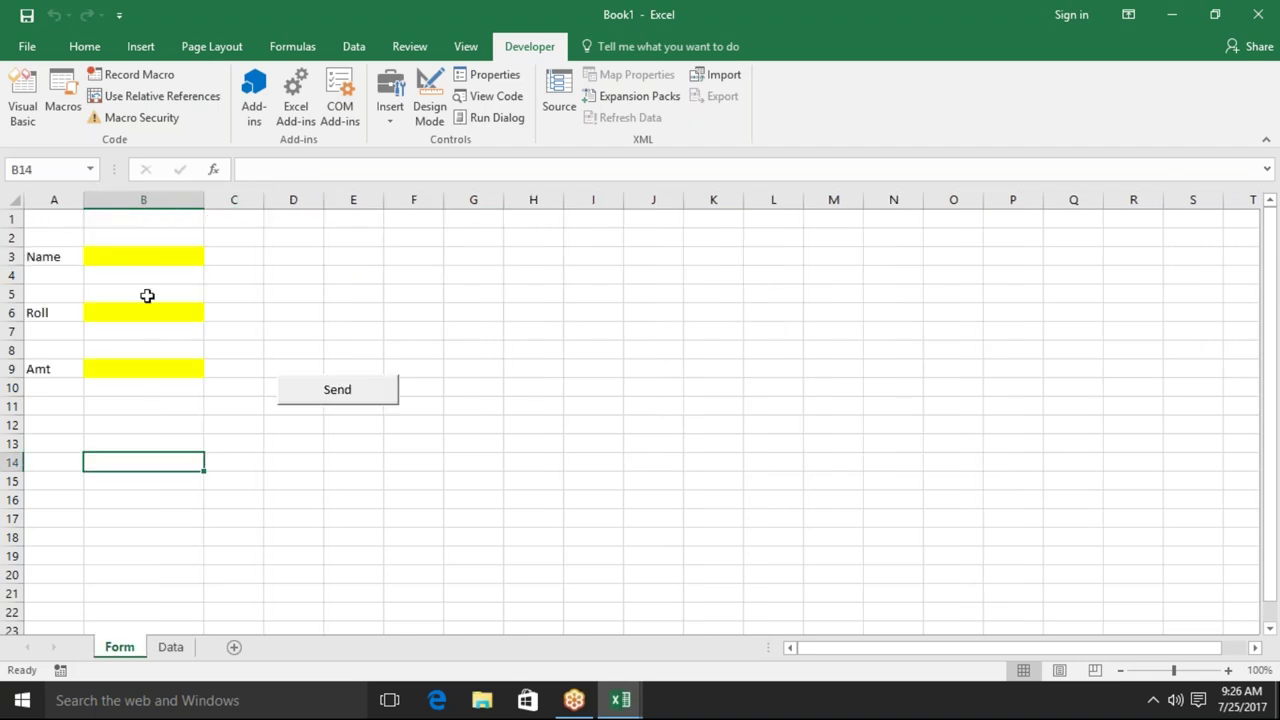
pyautogui.click(162, 252)
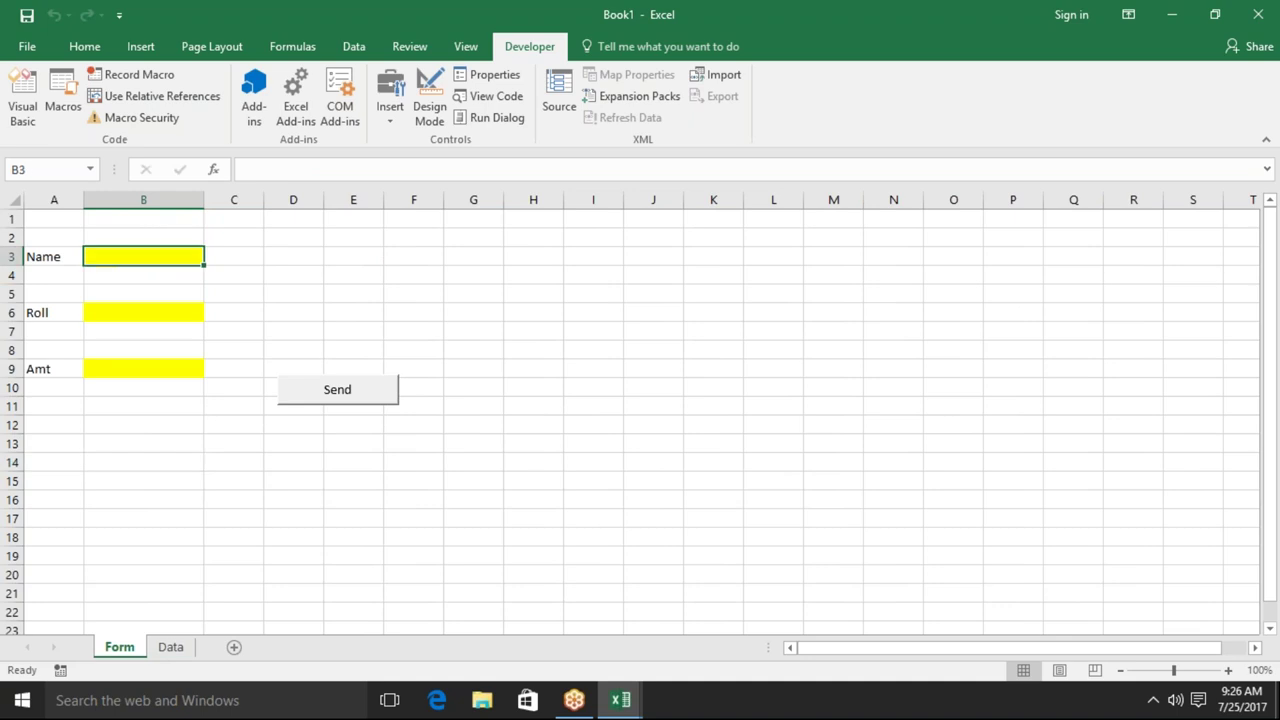
pyautogui.click(143, 310)
pyautogui.click(148, 369)
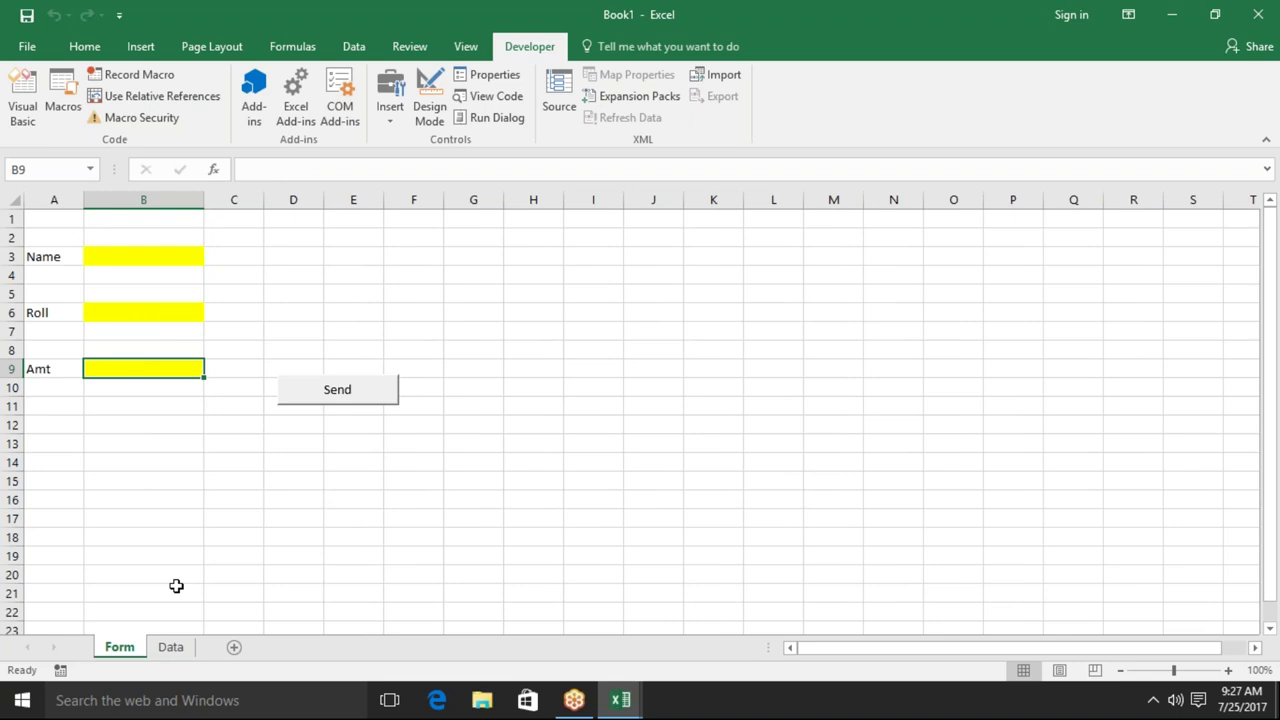
pyautogui.hotkey('alt', 'F11')
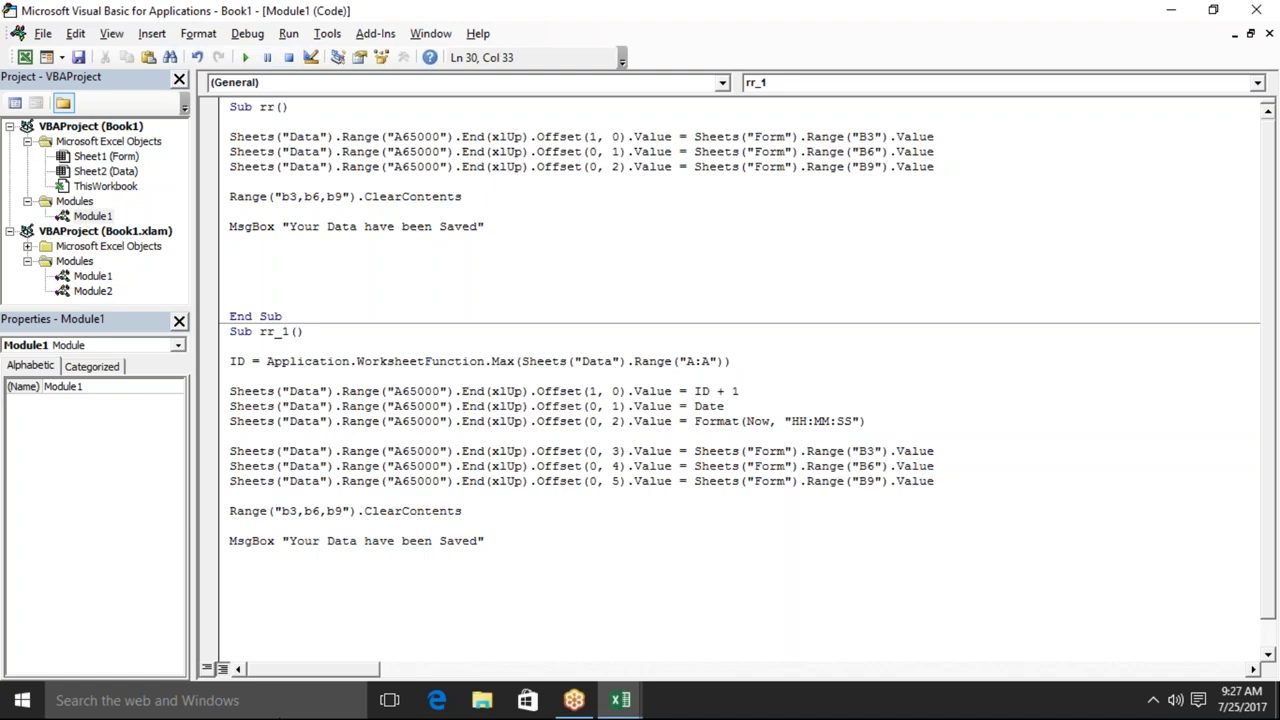
# Read the rr_1 Sub in Module1, then switch back to Excel's Form sheet.
pyautogui.hotkey('alt', 'F11')
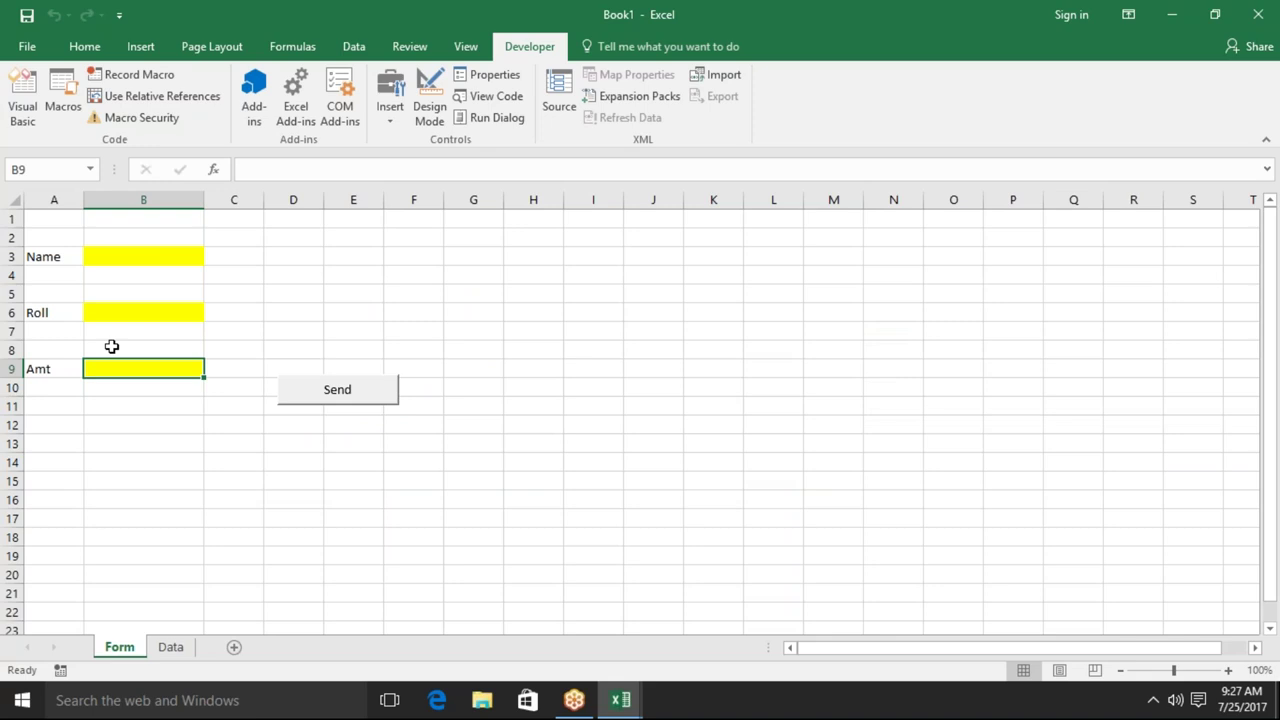
# Look over input cells B3, B6, B9 and the Form tab's menu without changing anything.
pyautogui.click(183, 259)
pyautogui.click(167, 307)
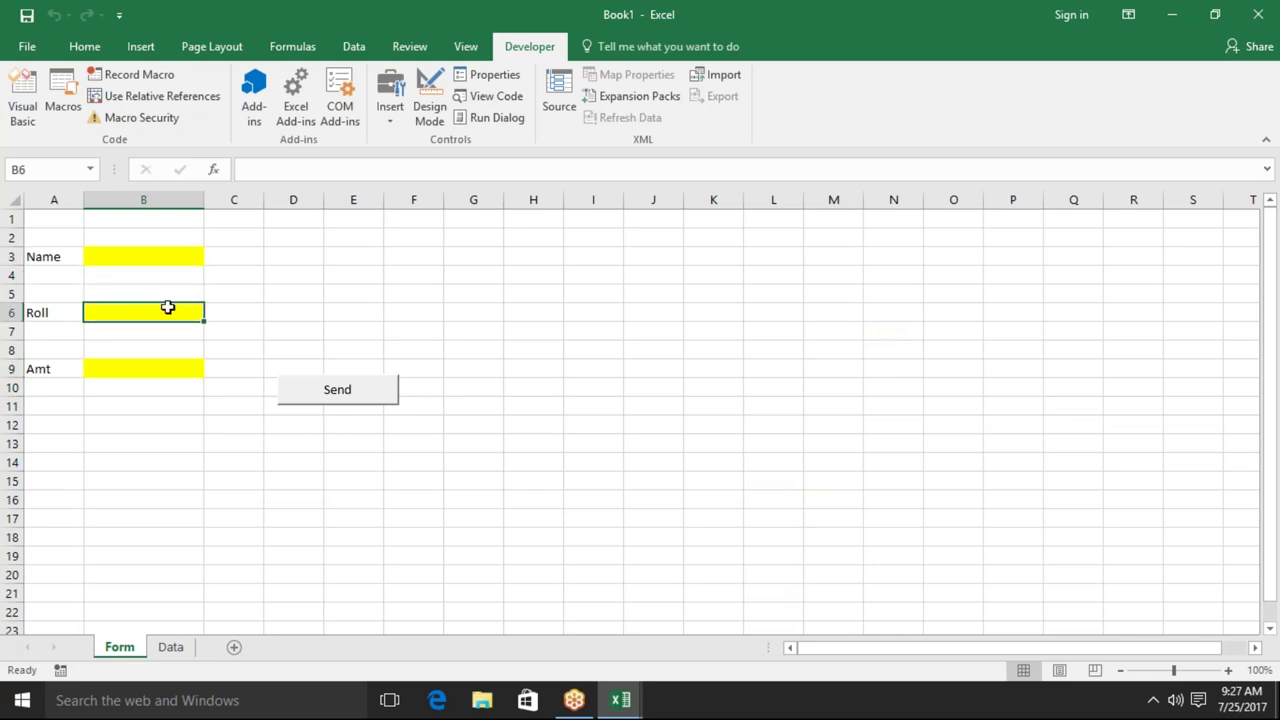
pyautogui.click(163, 369)
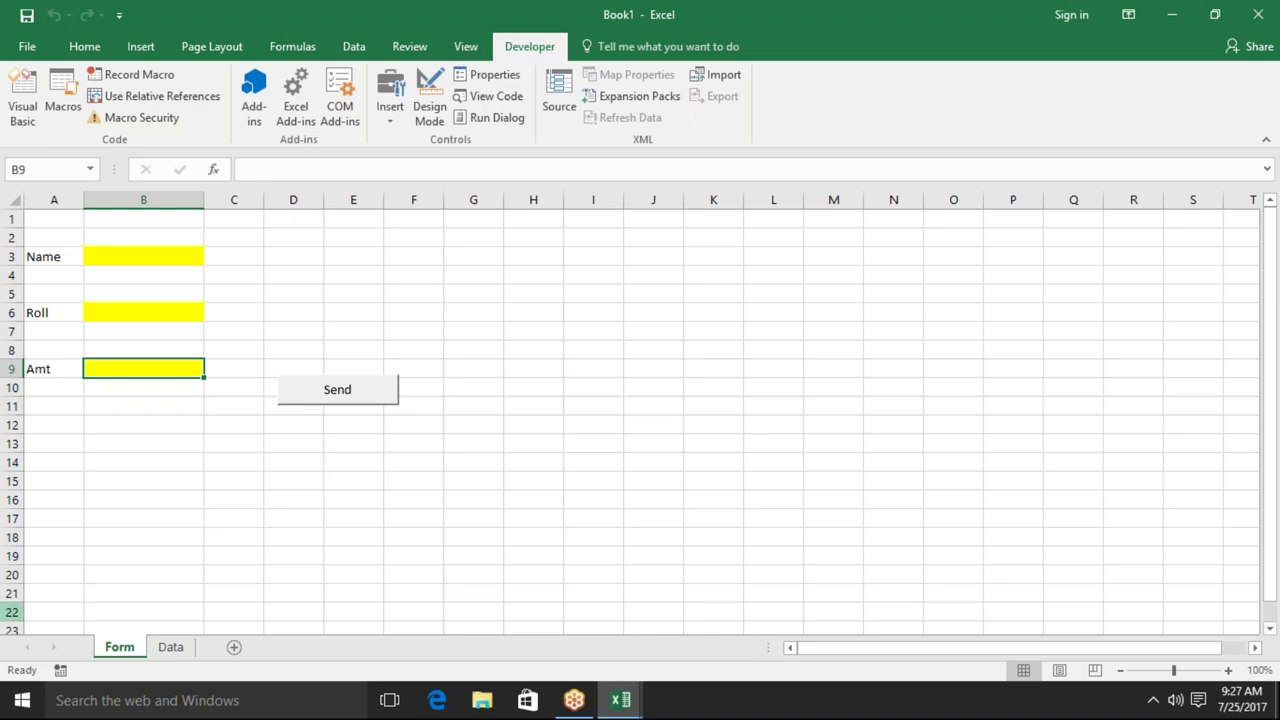
pyautogui.rightClick(134, 651)
pyautogui.moveTo(189, 567)
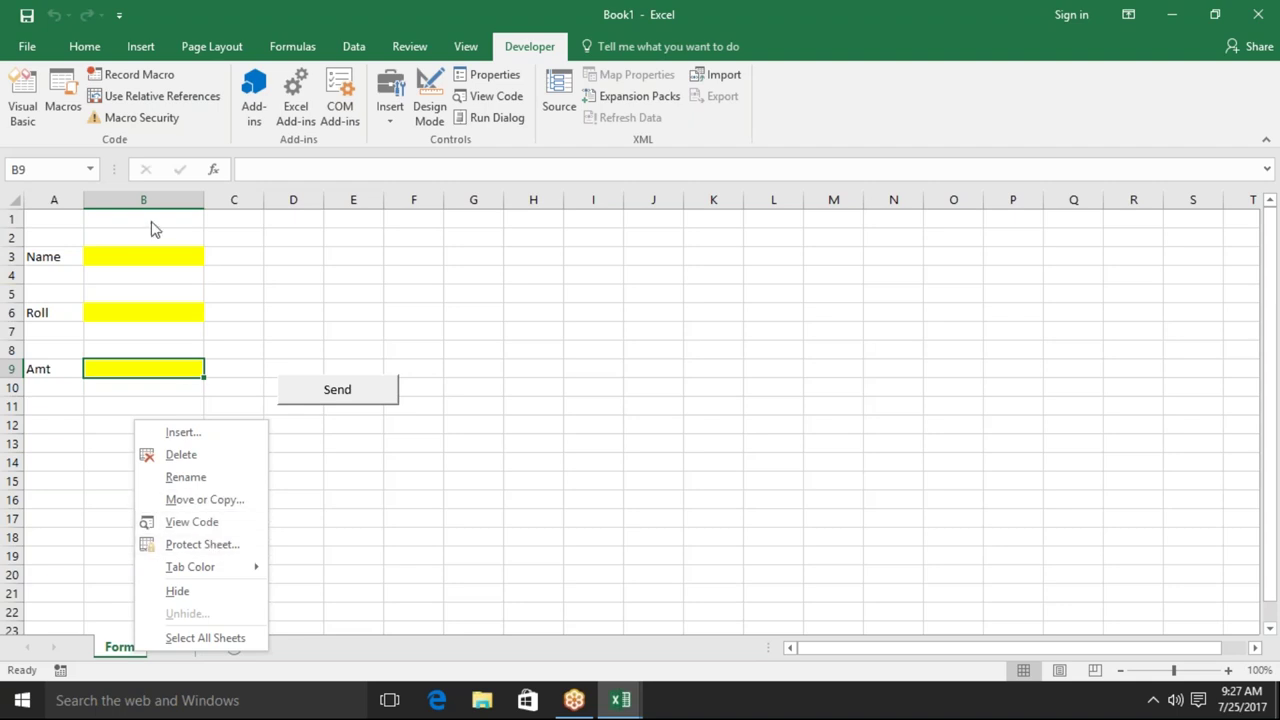
pyautogui.click(168, 258)
# Turn off the Locked protection setting for cells B3, B6 and B9.
pyautogui.click(168, 258)
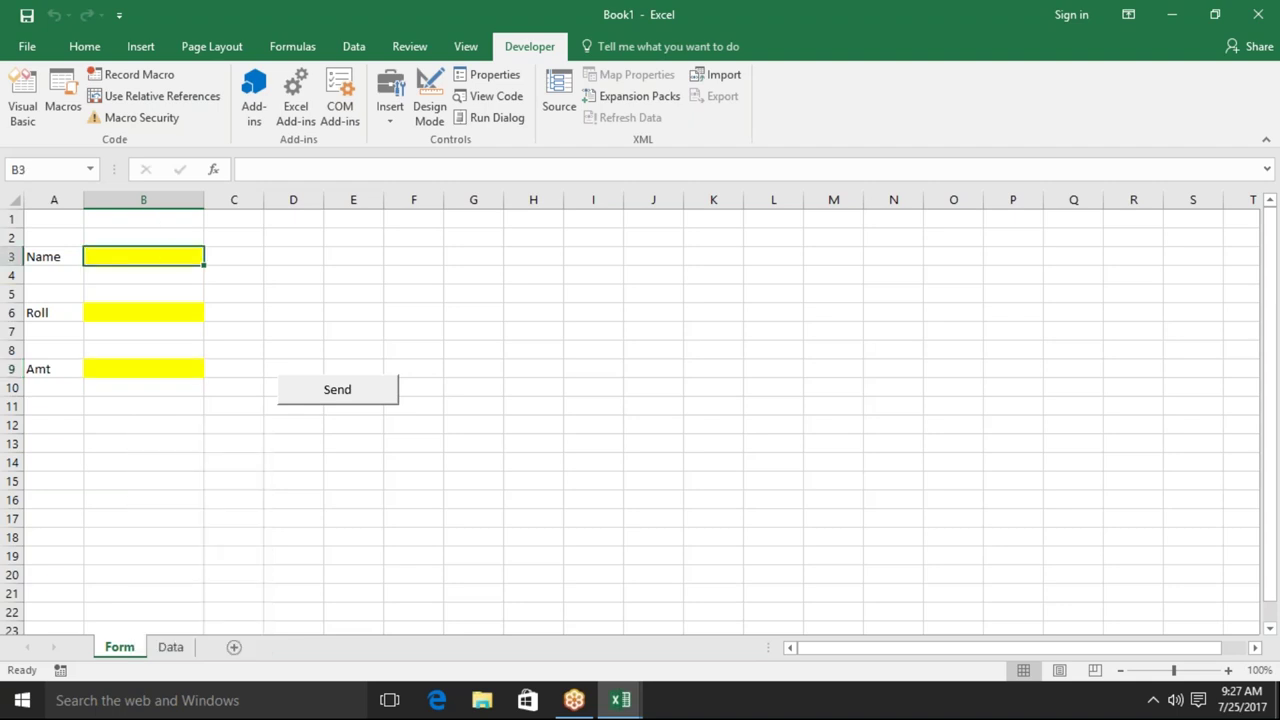
pyautogui.keyDown('ctrl'); pyautogui.click(158, 320); pyautogui.keyUp('ctrl')
pyautogui.keyDown('ctrl'); pyautogui.click(157, 370); pyautogui.keyUp('ctrl')
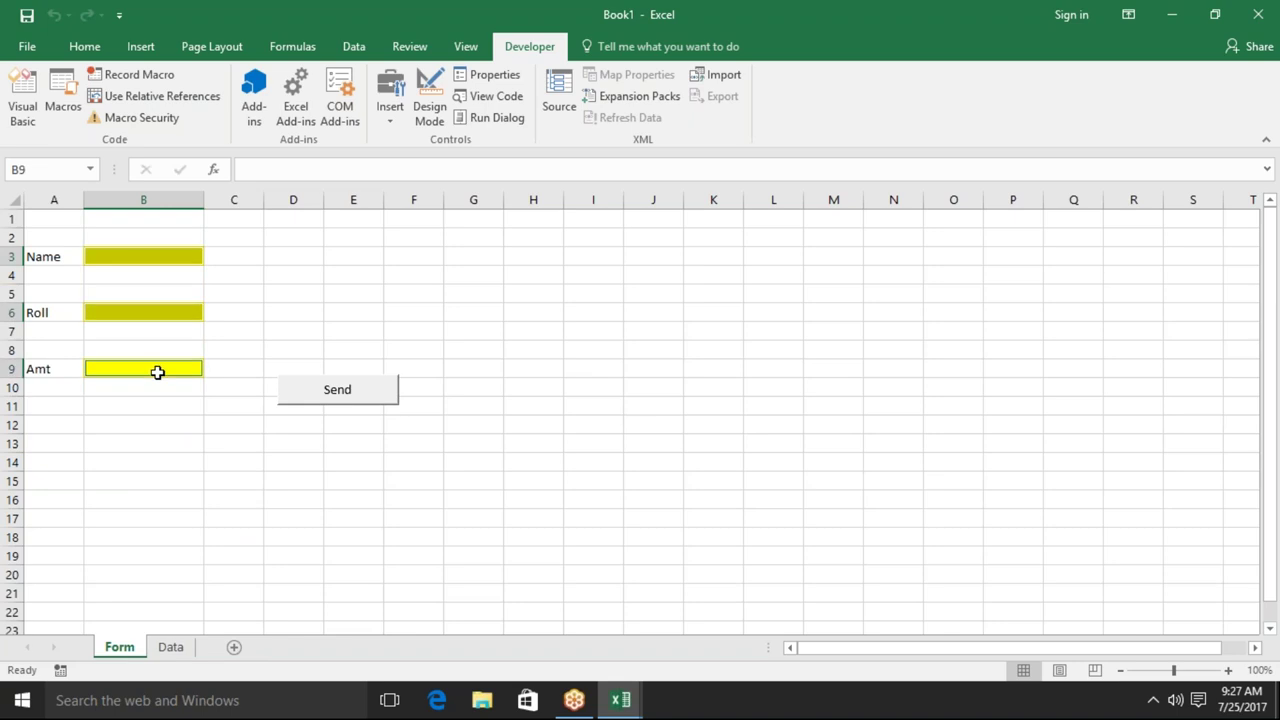
pyautogui.rightClick(157, 372)
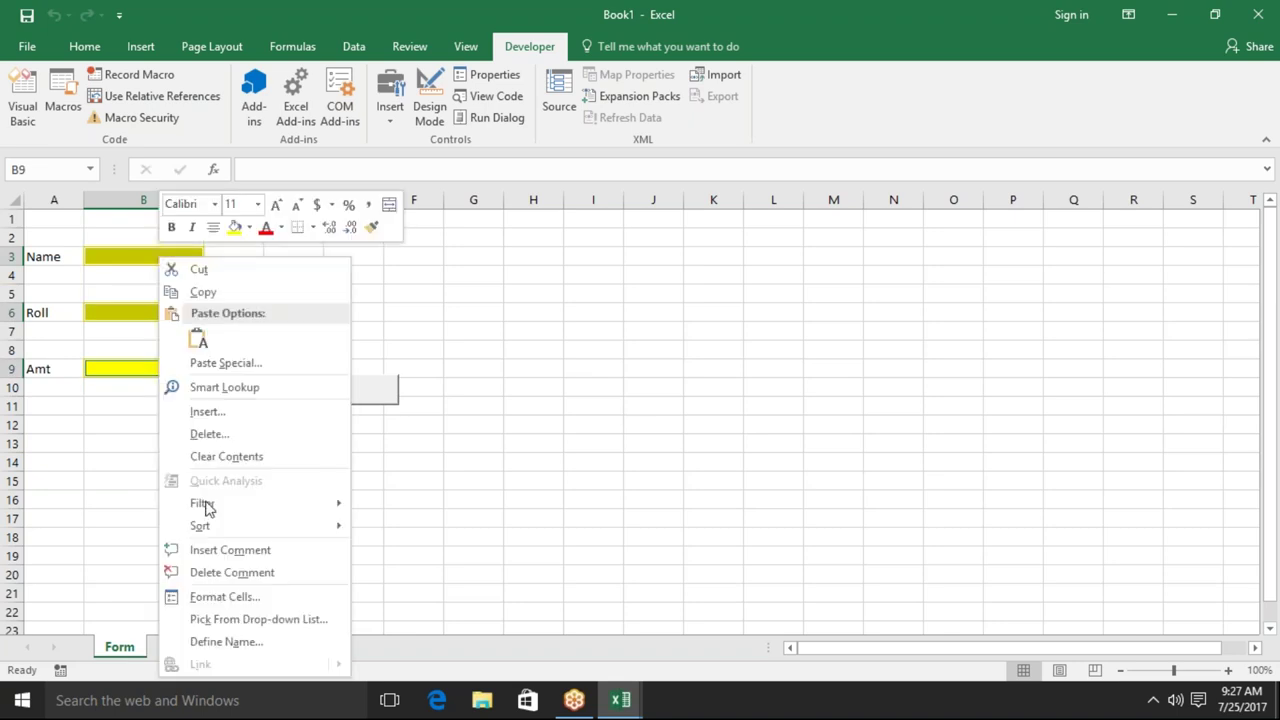
pyautogui.click(247, 604)
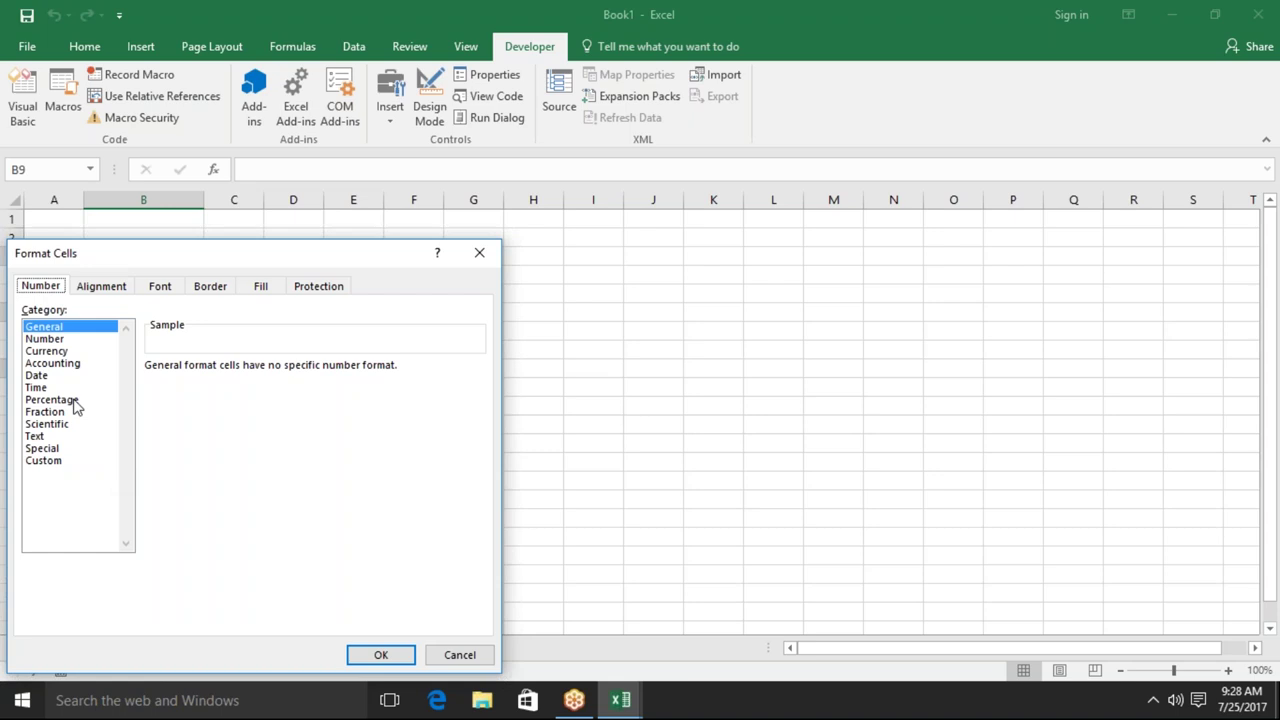
pyautogui.click(296, 288)
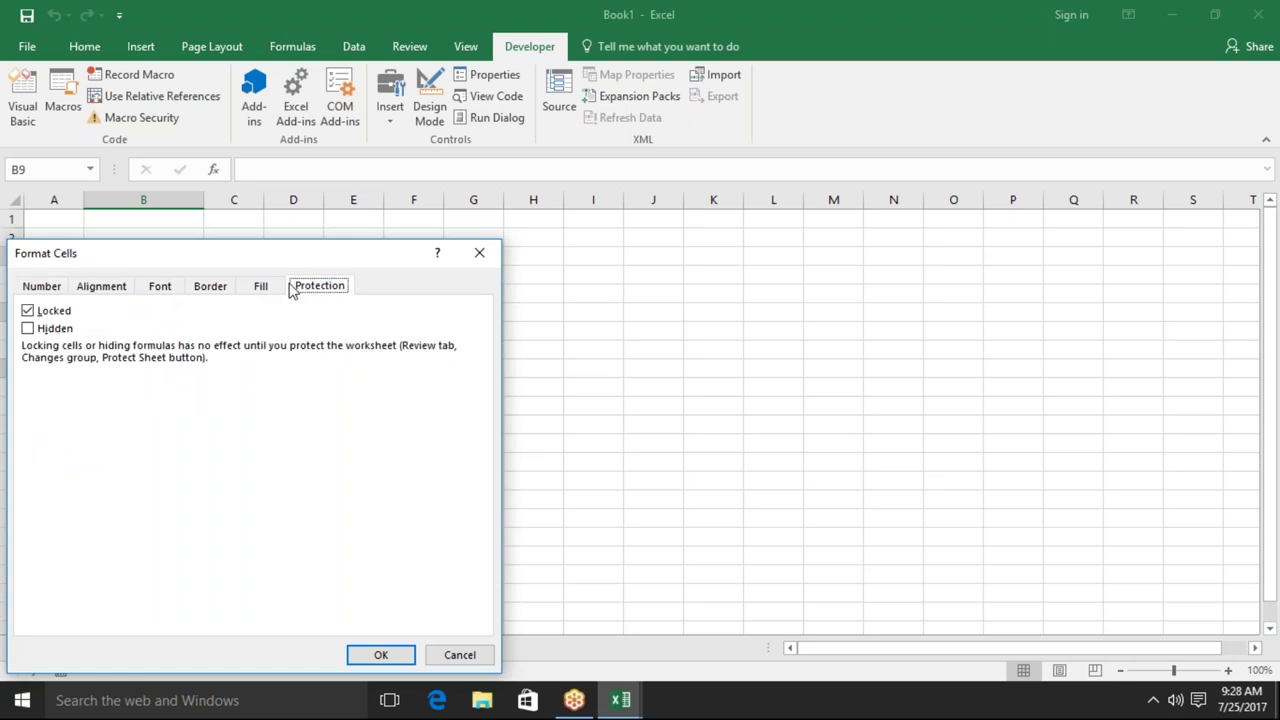
pyautogui.click(72, 314)
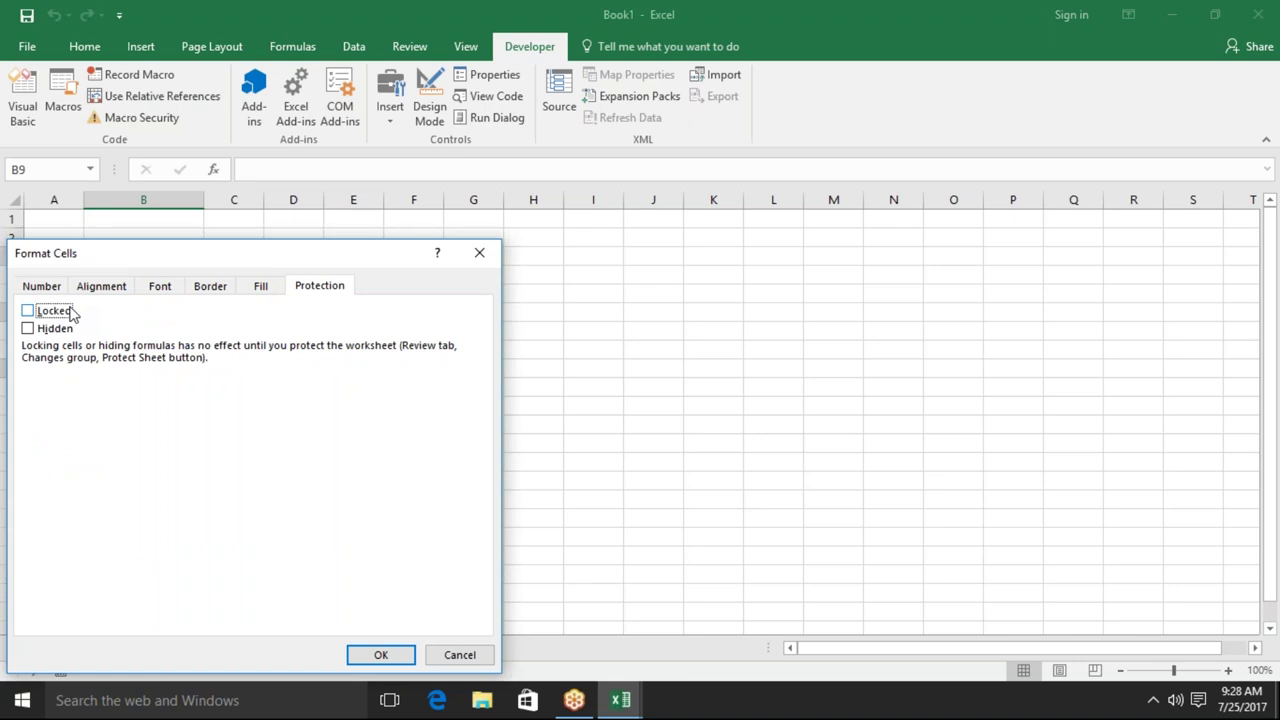
pyautogui.click(380, 656)
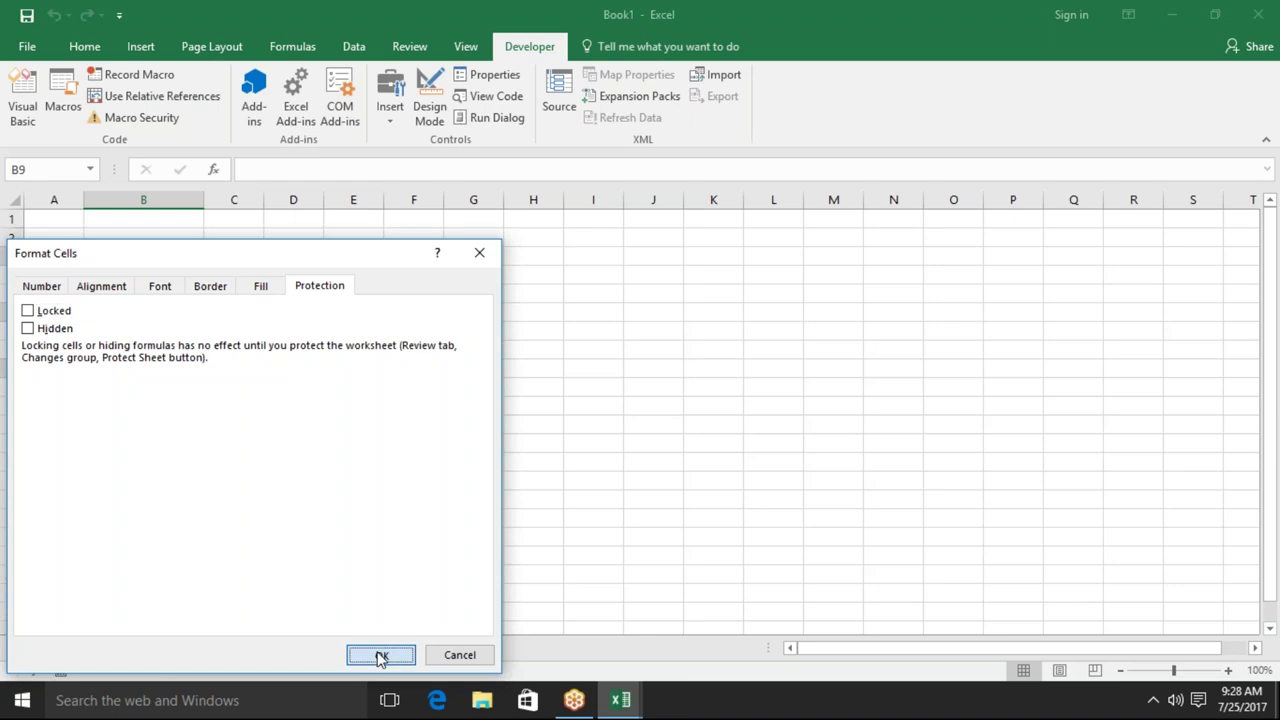
pyautogui.click(143, 574)
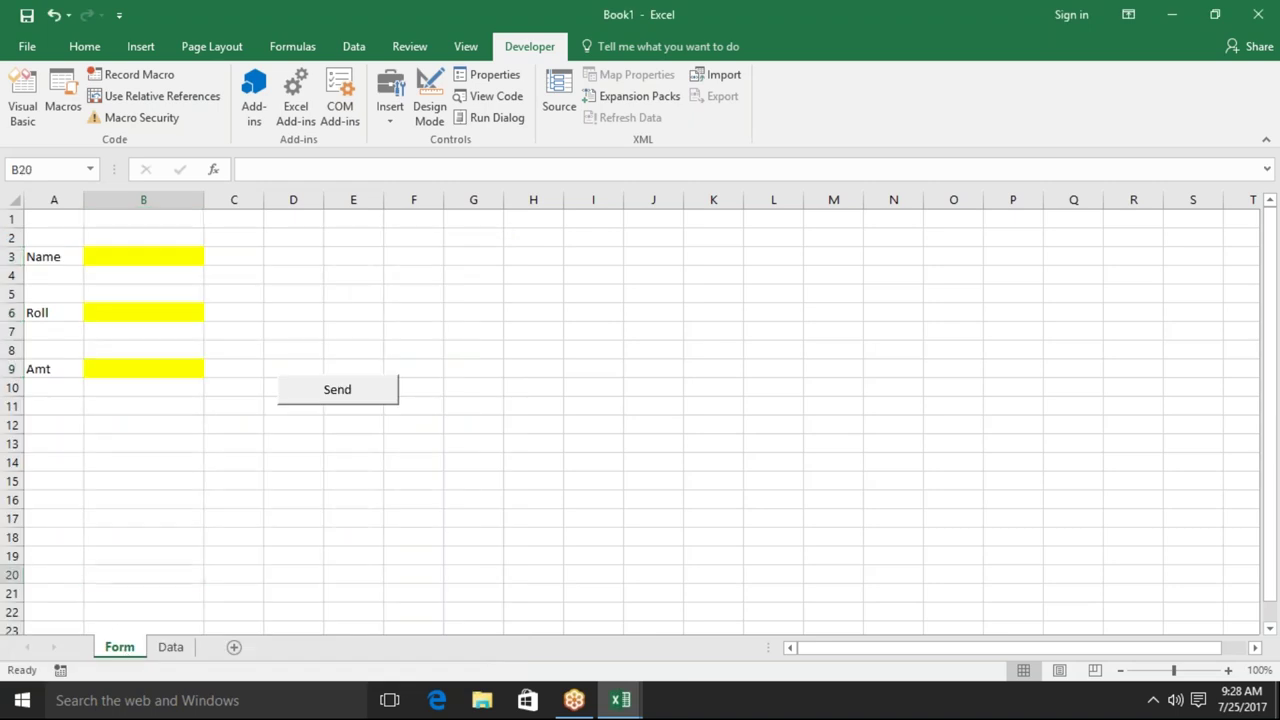
# Protect the Form sheet with 'Select locked cells' unchecked, then Tab through the inputs.
pyautogui.rightClick(119, 648)
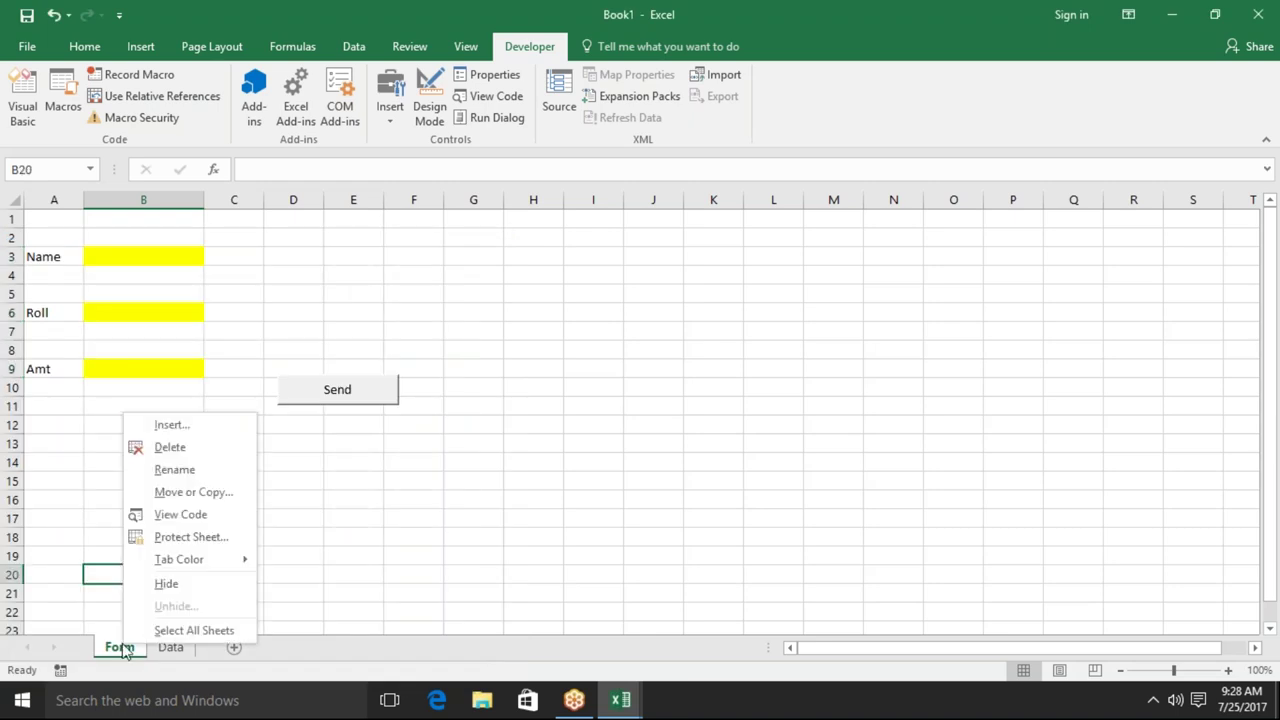
pyautogui.click(165, 537)
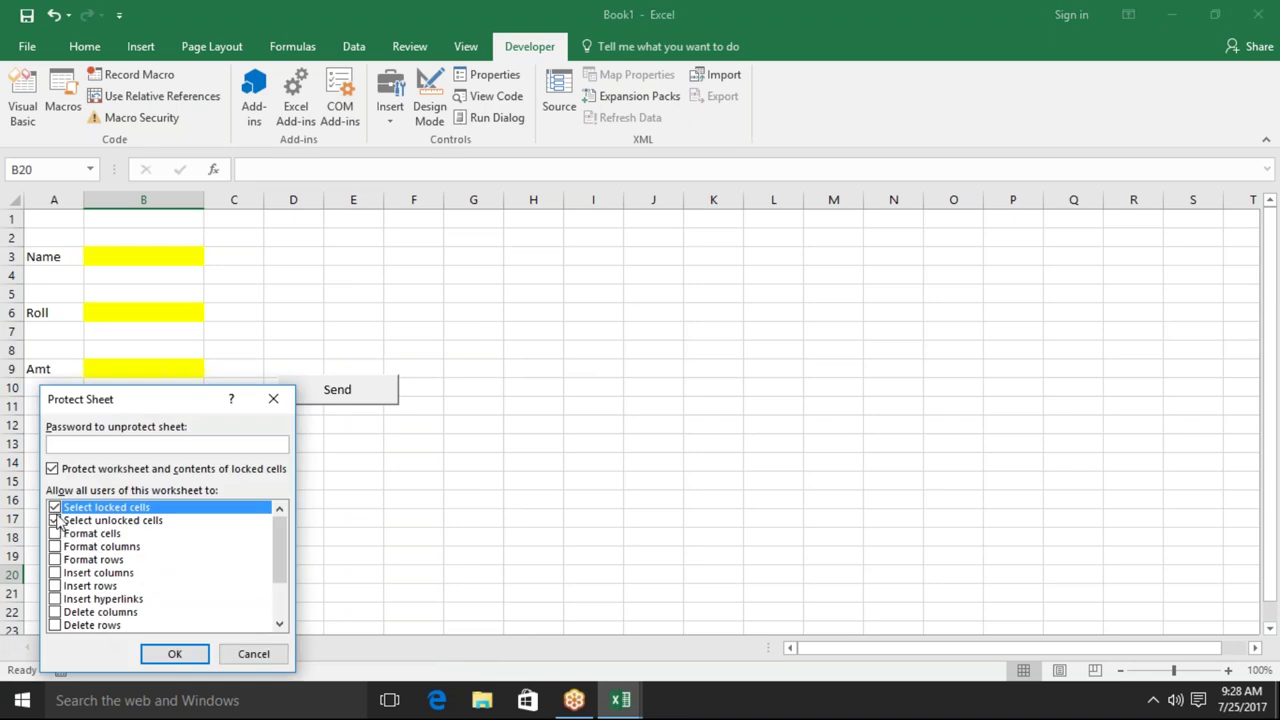
pyautogui.click(56, 510)
pyautogui.click(158, 654)
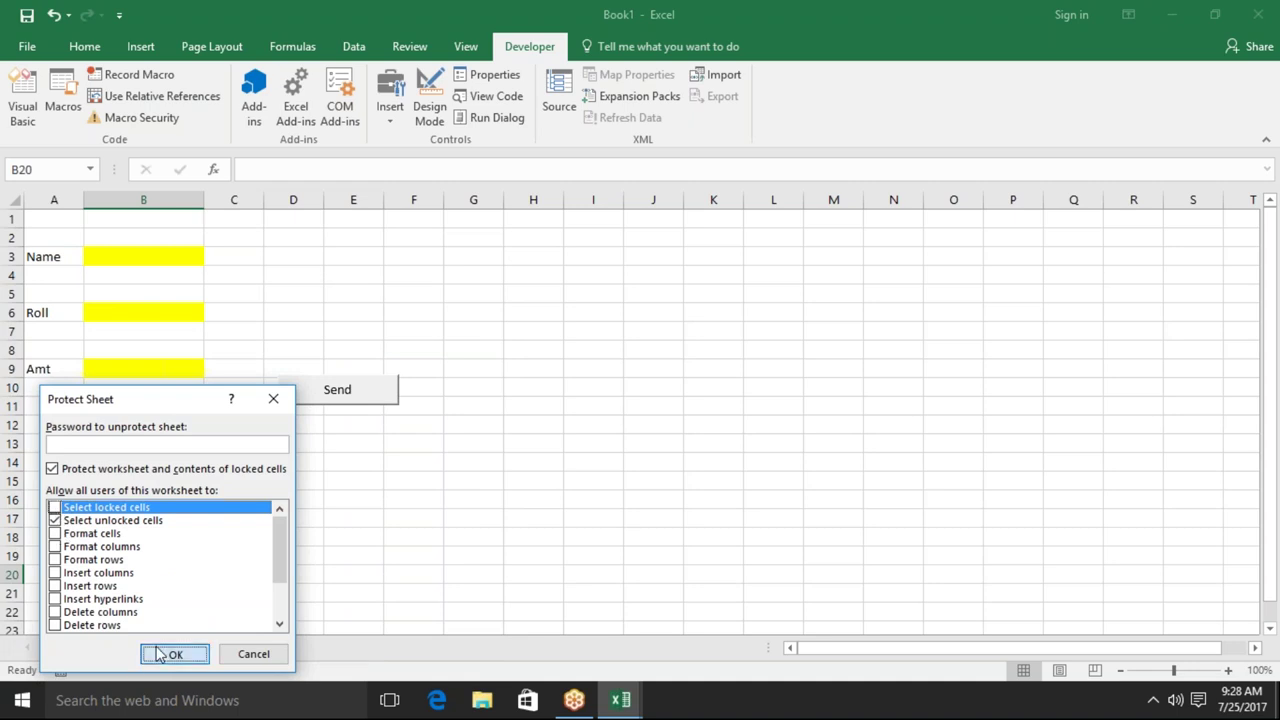
pyautogui.press('Tab')
pyautogui.press('Tab')
pyautogui.press('Tab')
pyautogui.press('Tab')
pyautogui.press('Tab')
pyautogui.press('Tab')
pyautogui.press('Tab')
pyautogui.press('Tab')
pyautogui.press('Tab')
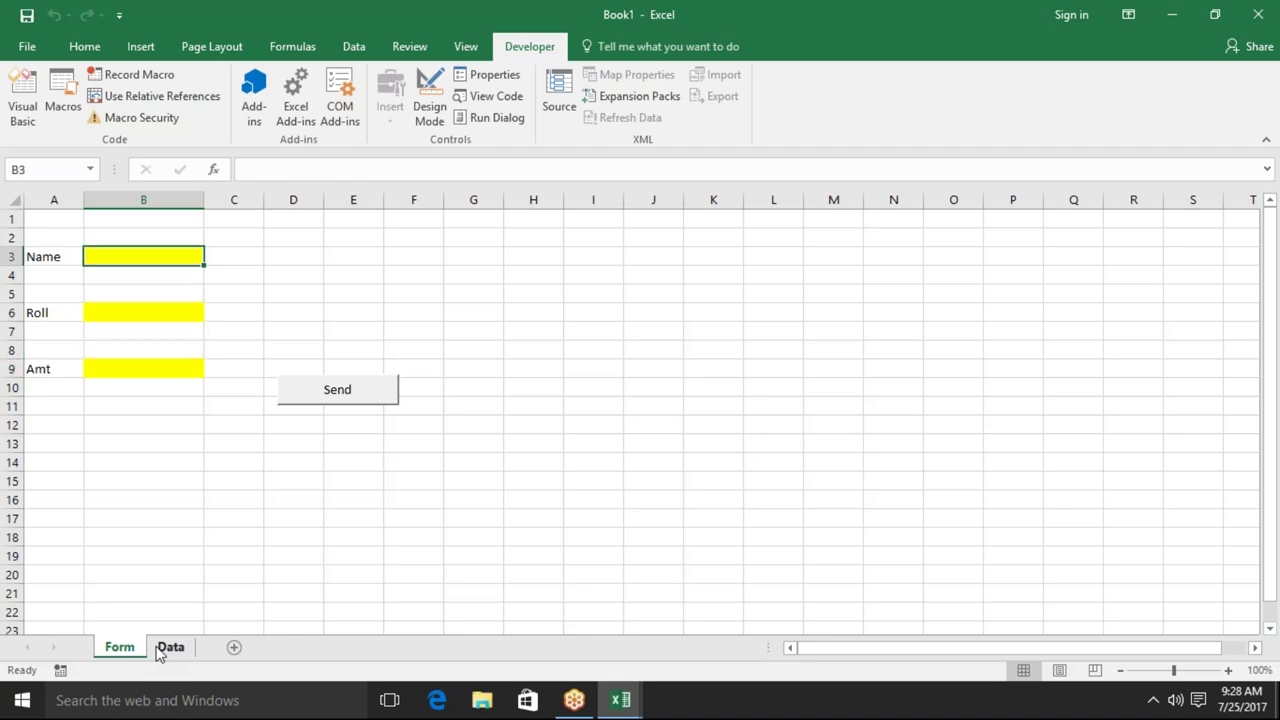
# Enter 'd' in Name cell B3, send it and dismiss the confirmation.
pyautogui.write('d')
pyautogui.press('Tab')
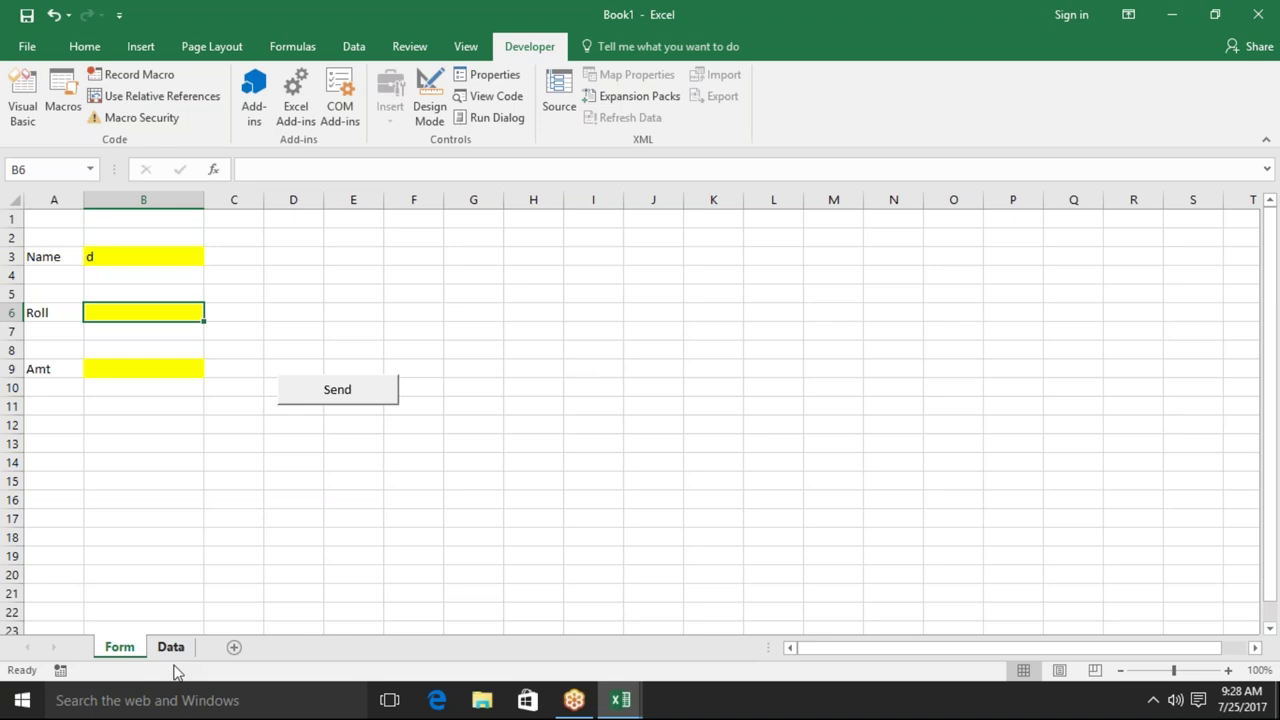
pyautogui.click(332, 391)
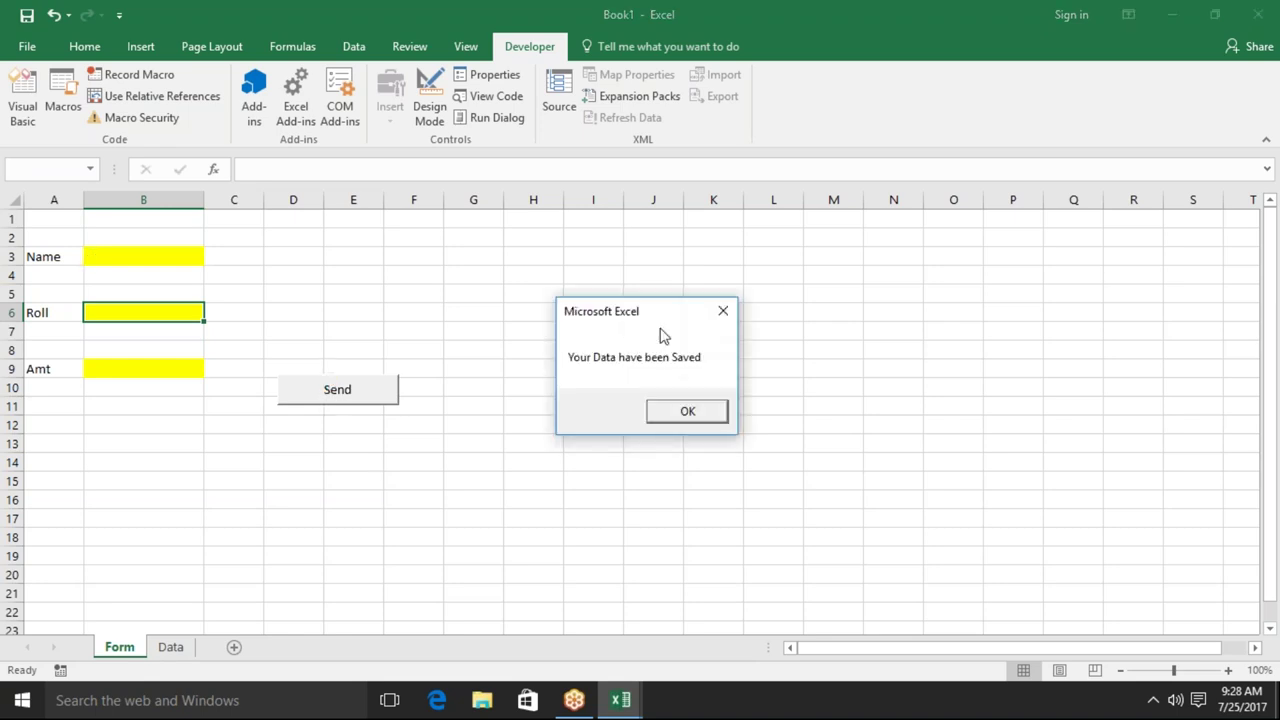
pyautogui.click(676, 411)
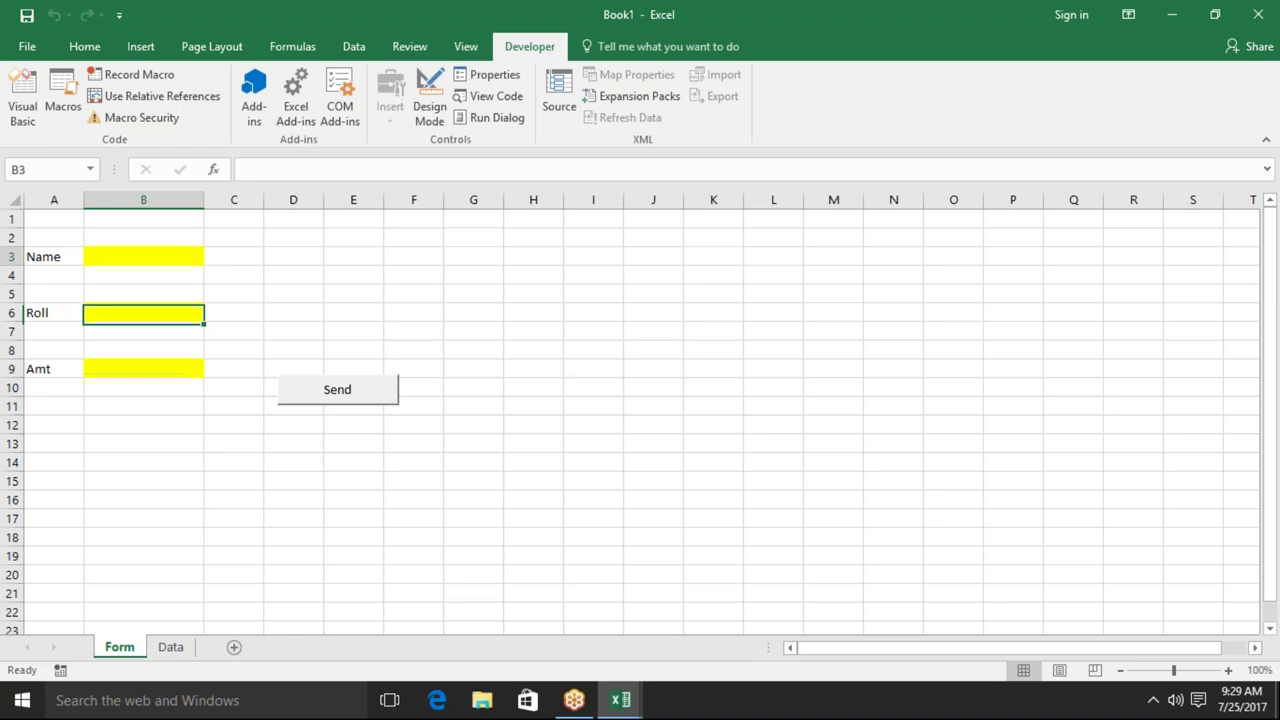
# Save the workbook to the Desktop as macro-enabled 'form1' and close Excel.
pyautogui.click(143, 256)
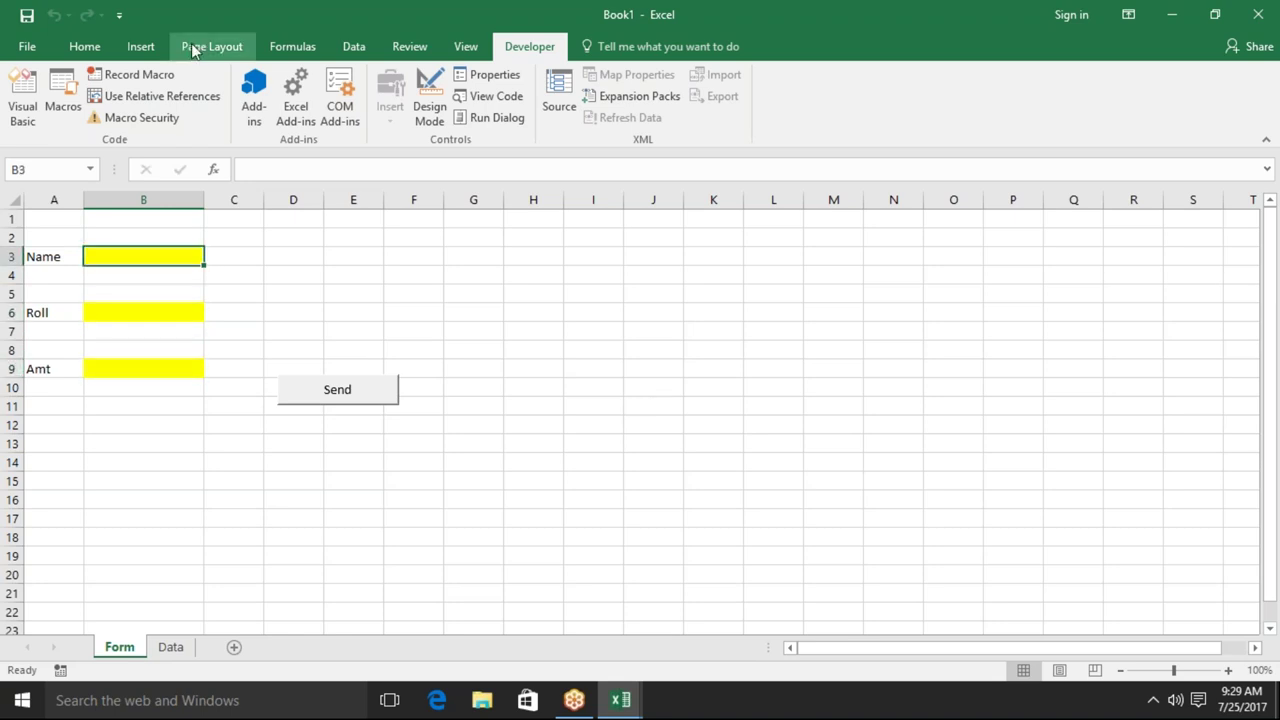
pyautogui.click(28, 46)
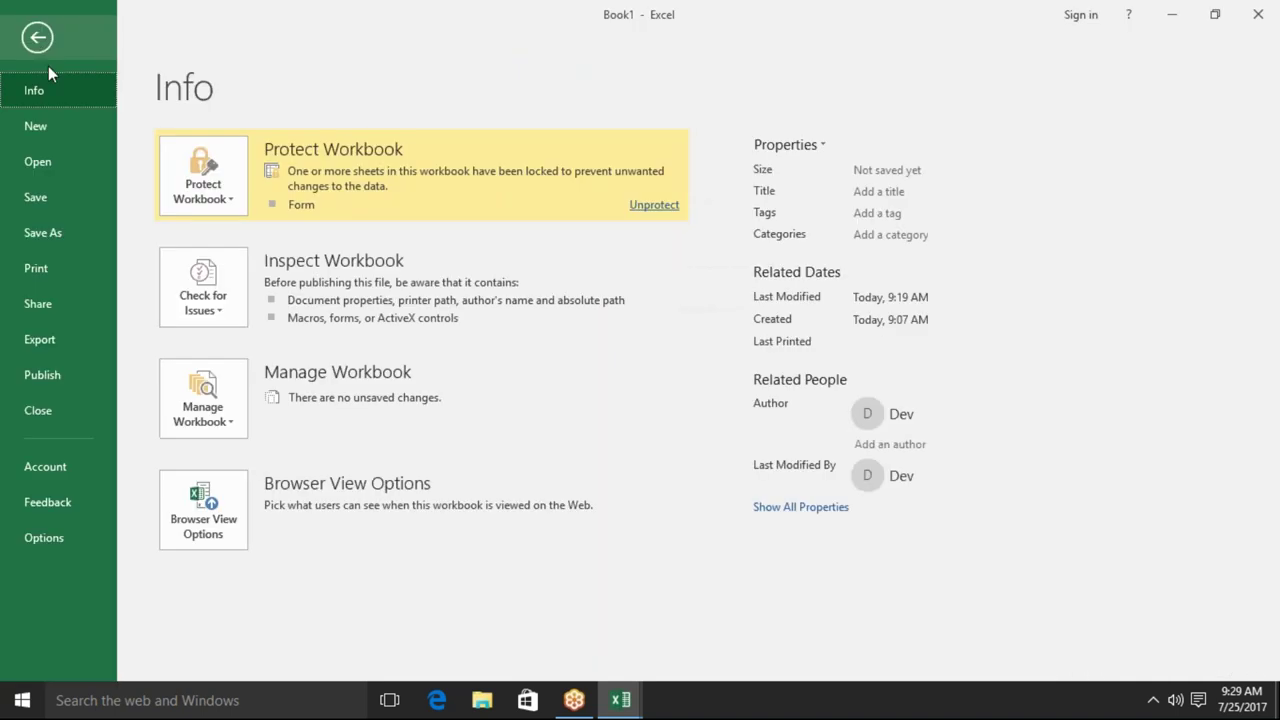
pyautogui.click(61, 232)
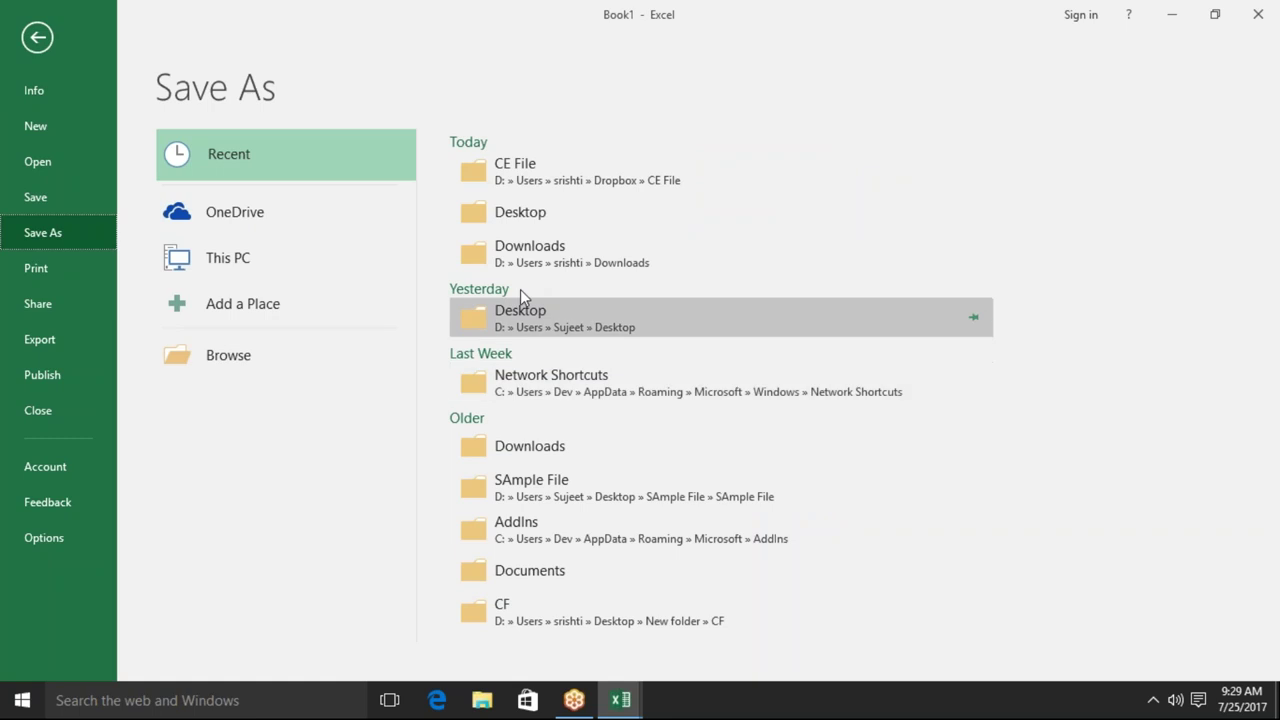
pyautogui.click(523, 210)
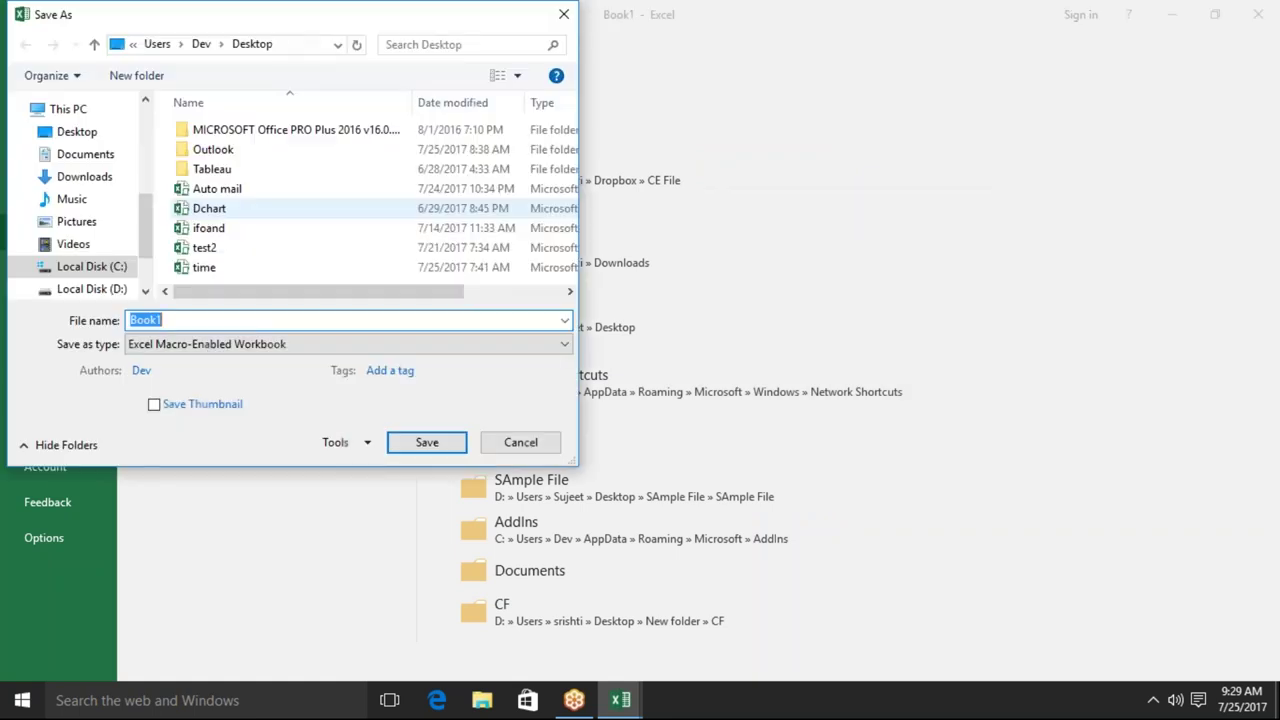
pyautogui.write('form')
pyautogui.write('1')
pyautogui.click(407, 447)
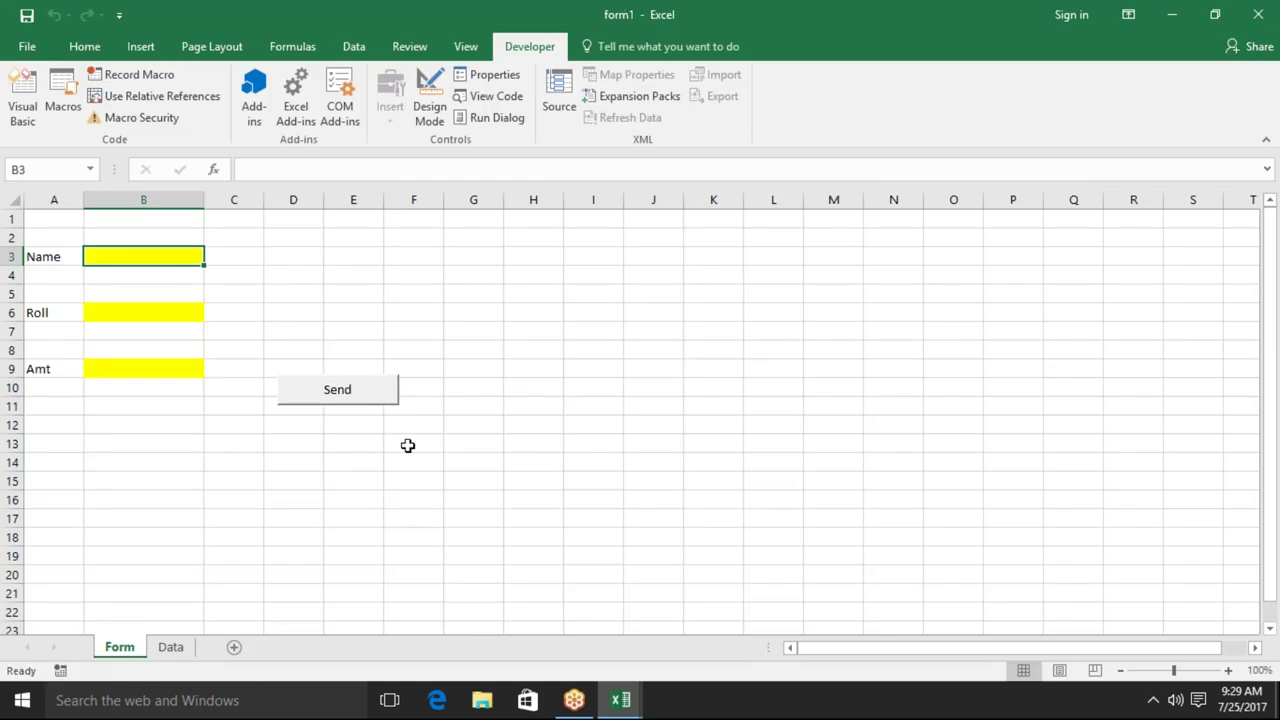
pyautogui.click(1258, 14)
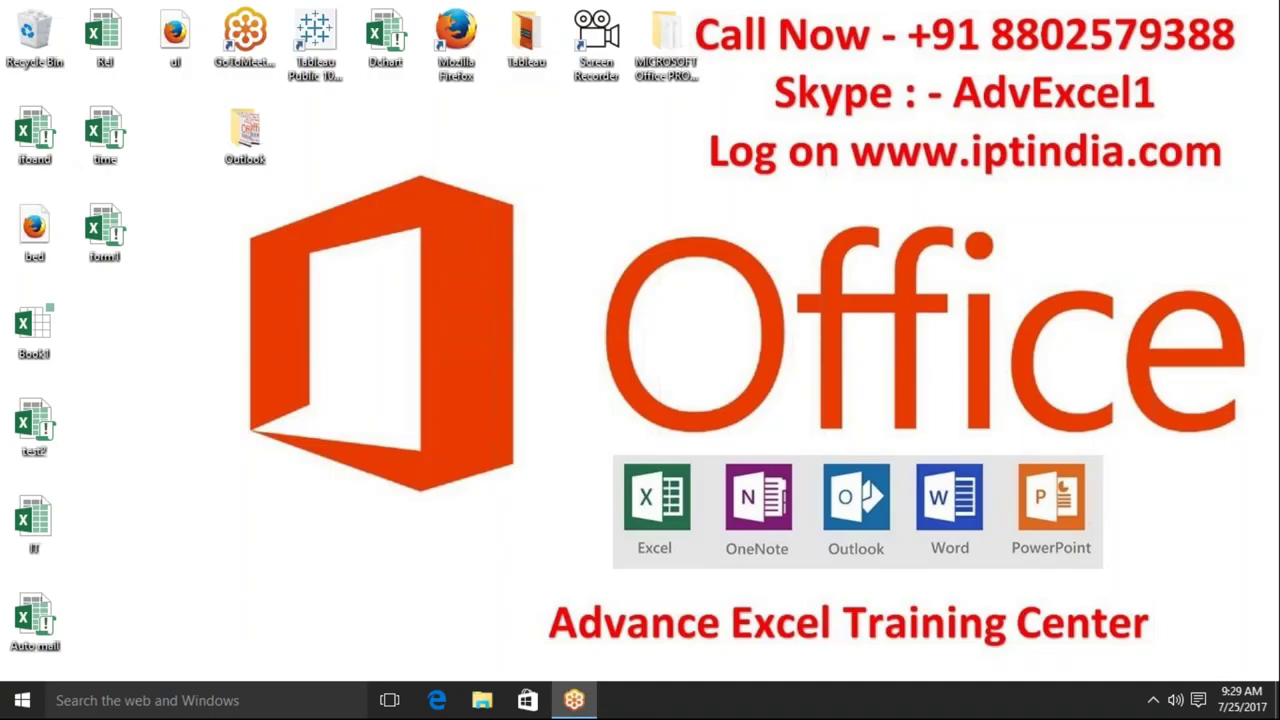